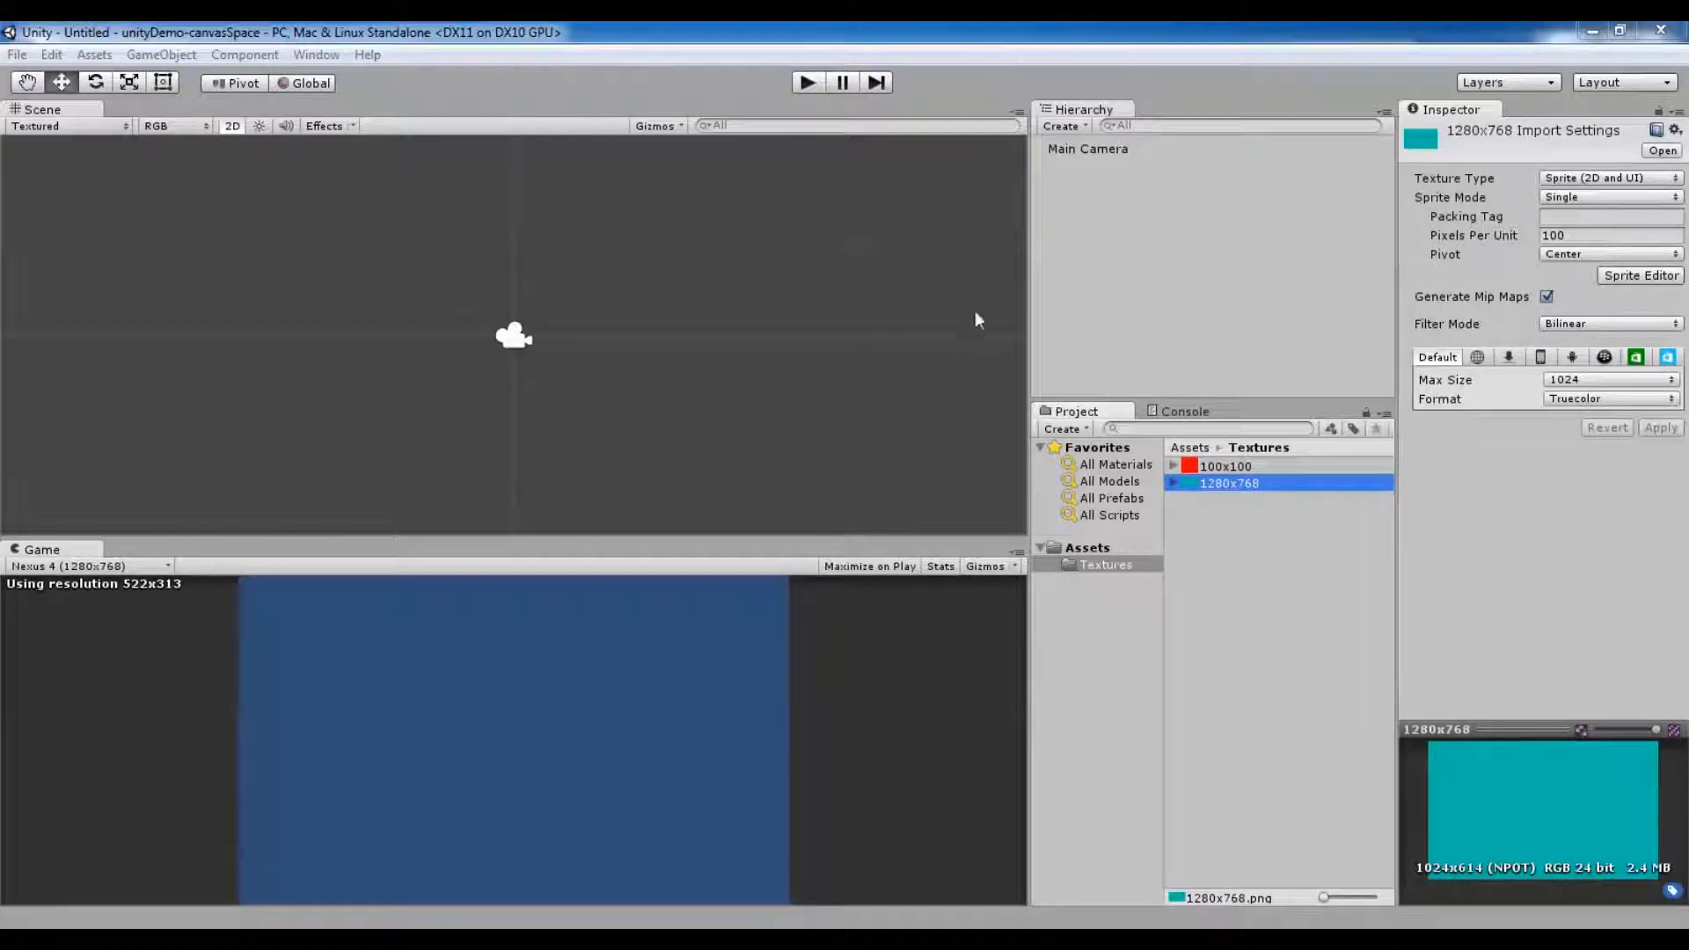
Review the game view's Nexus 4 (1280x768) resolution and the import settings of the 100x100 and 1280x768 textures, including pixels per unit.
click(168, 566)
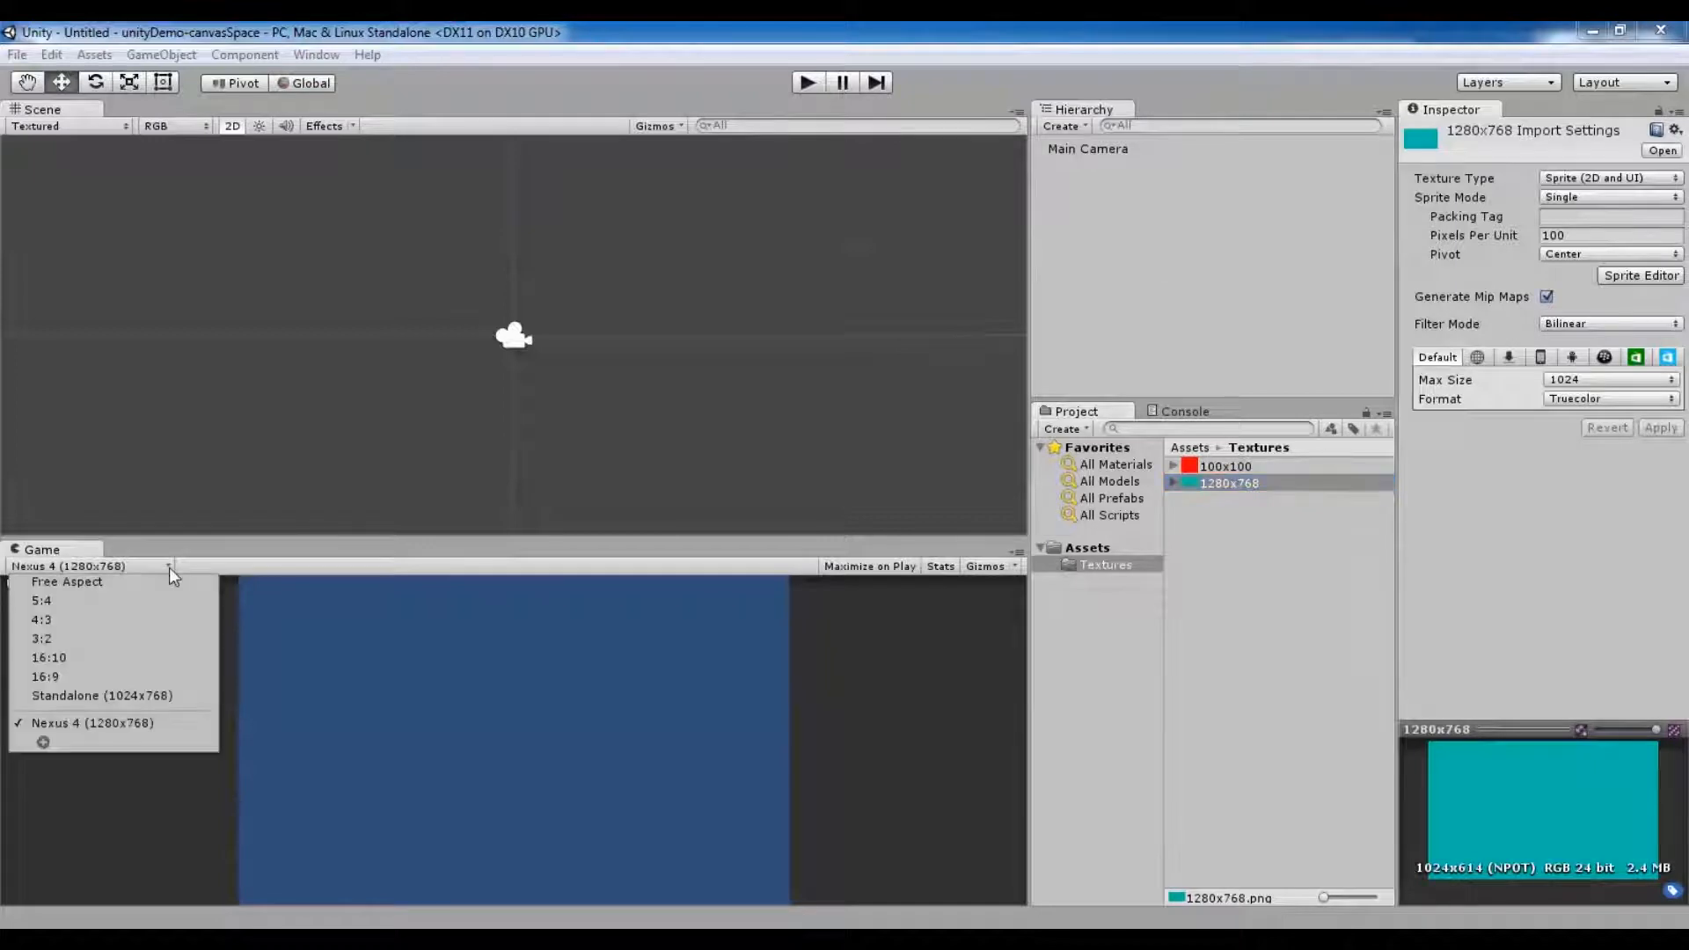
click(139, 727)
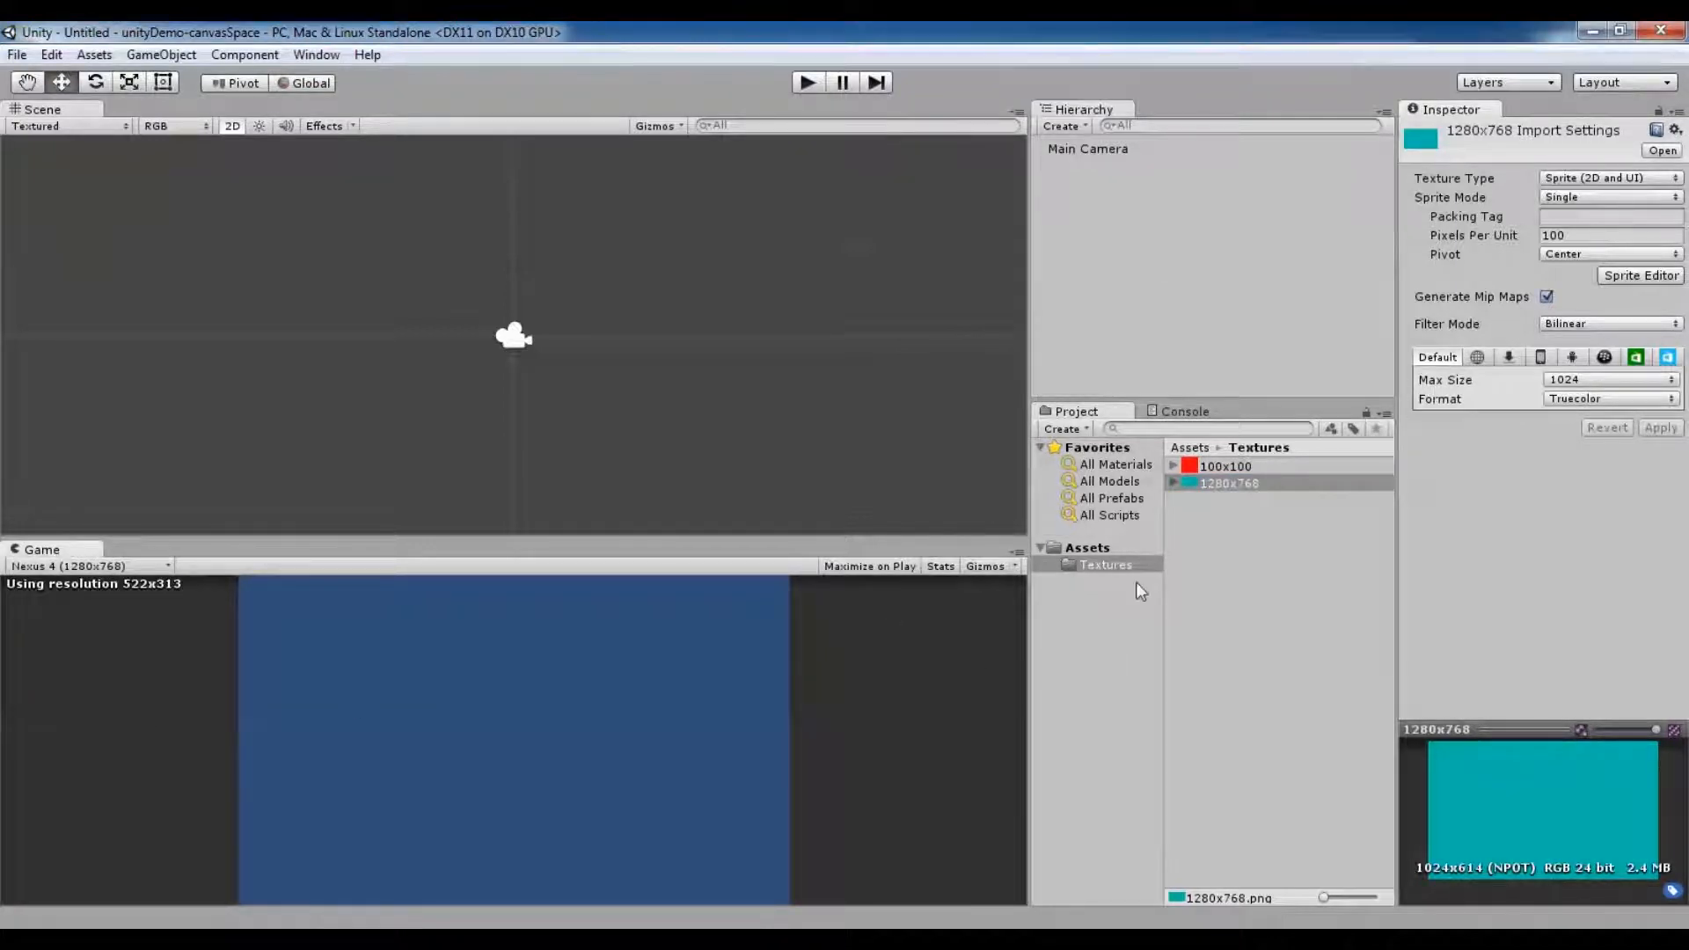
click(1234, 469)
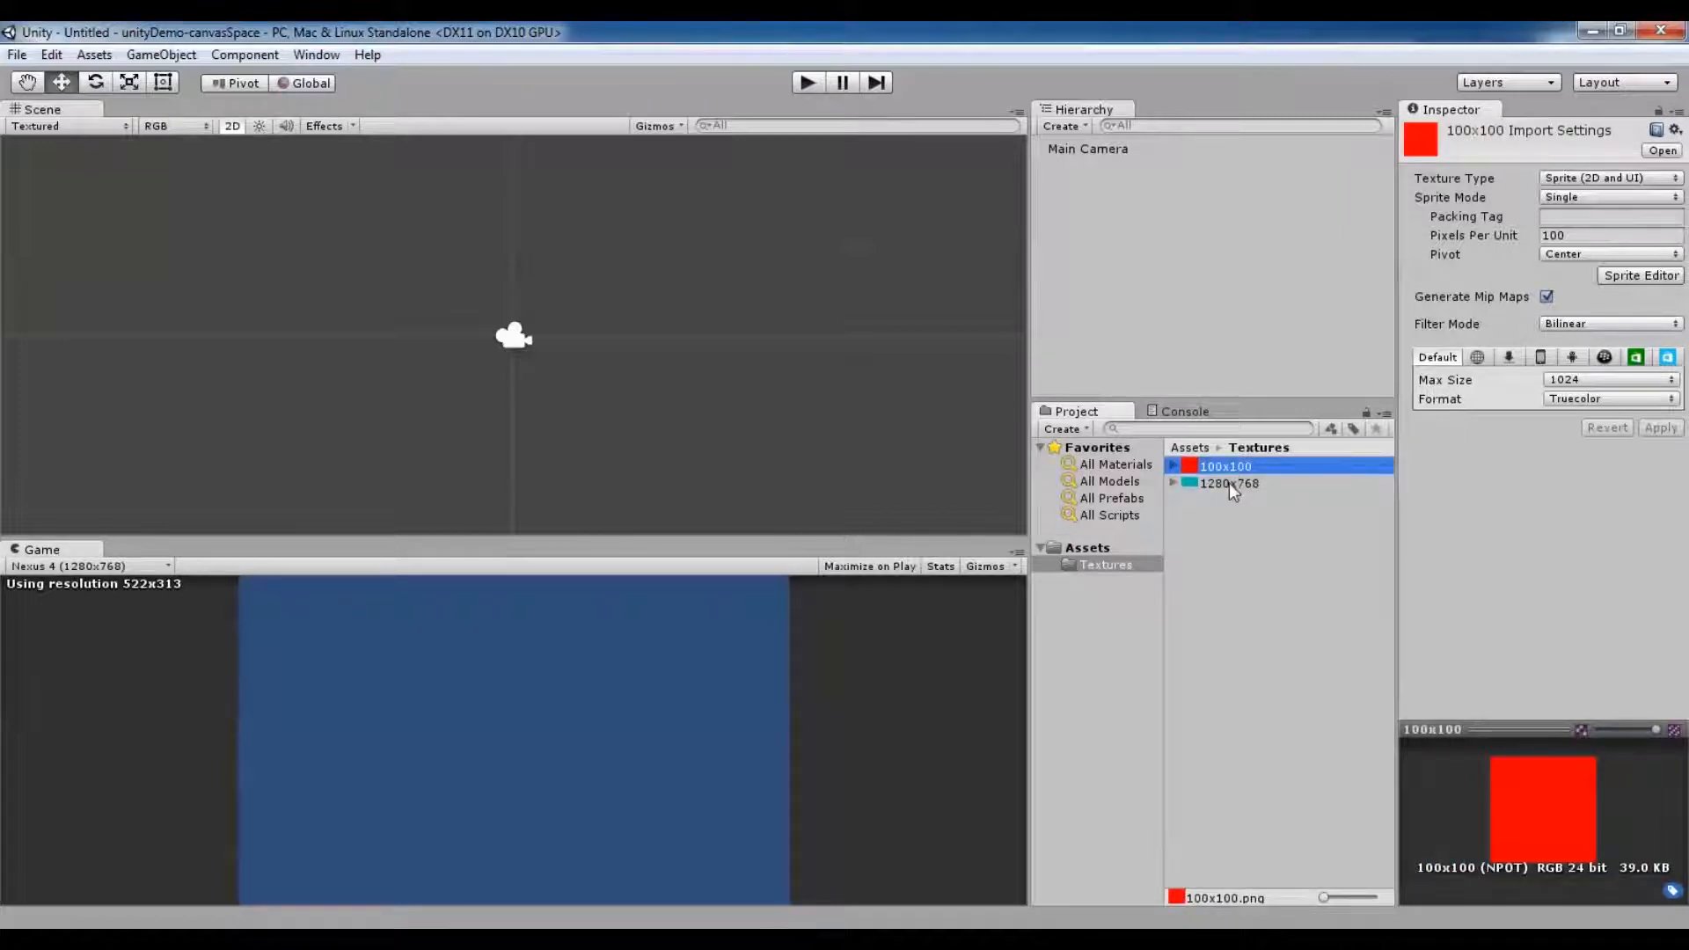
click(1228, 483)
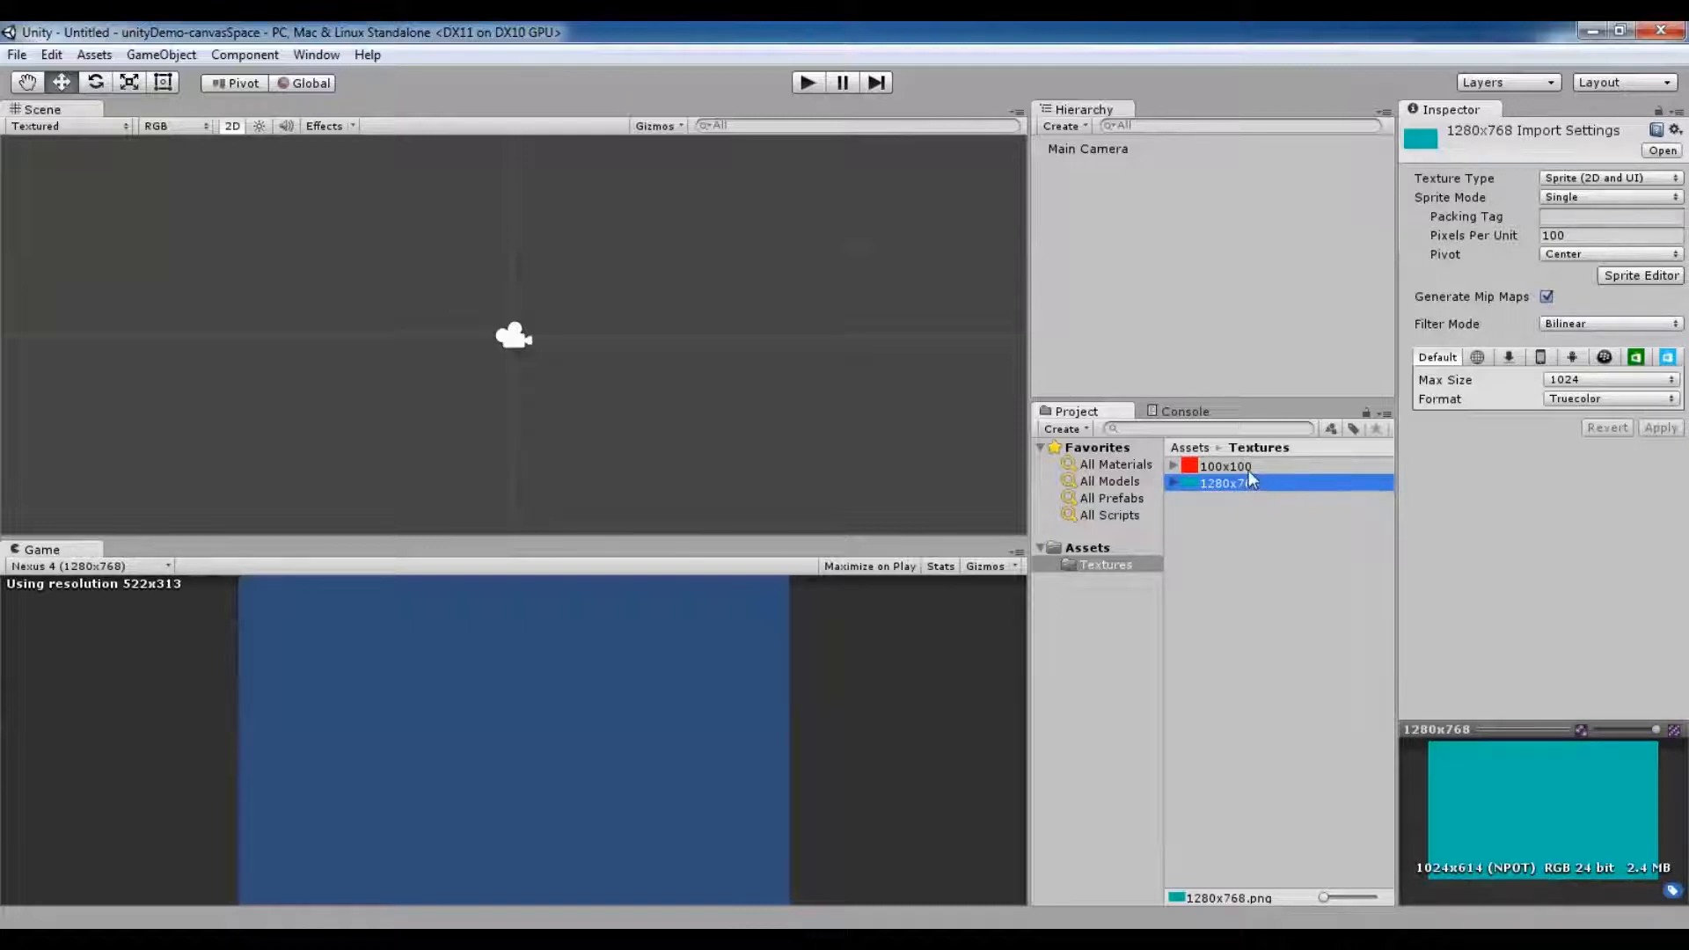
click(1244, 470)
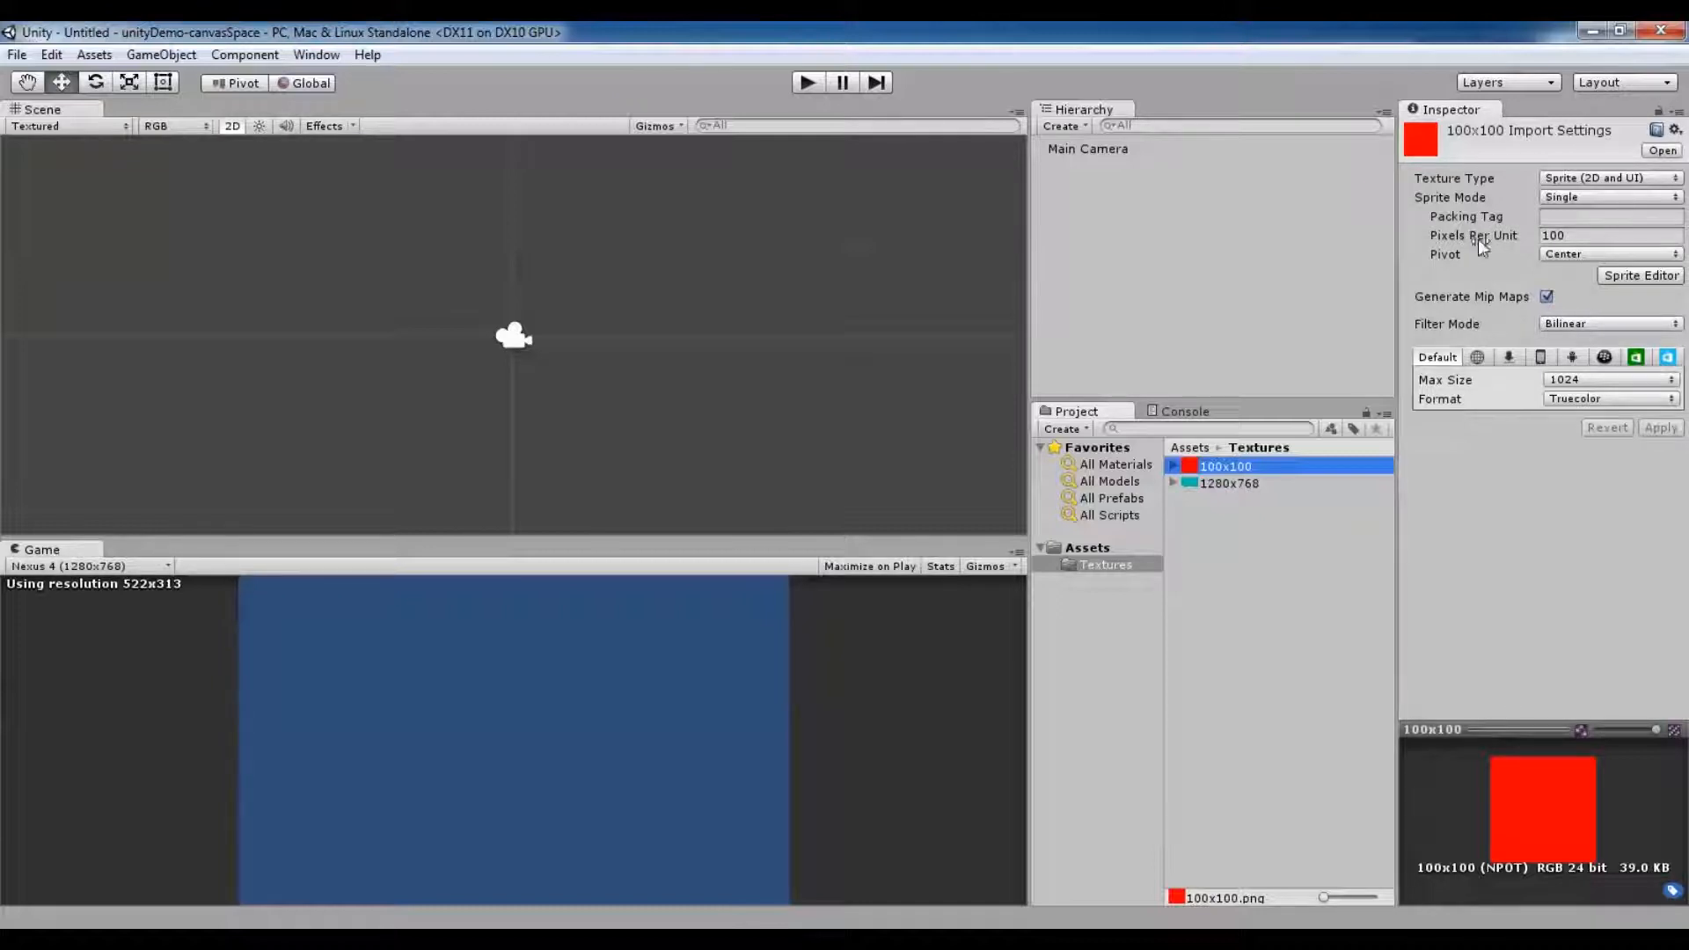
click(1552, 235)
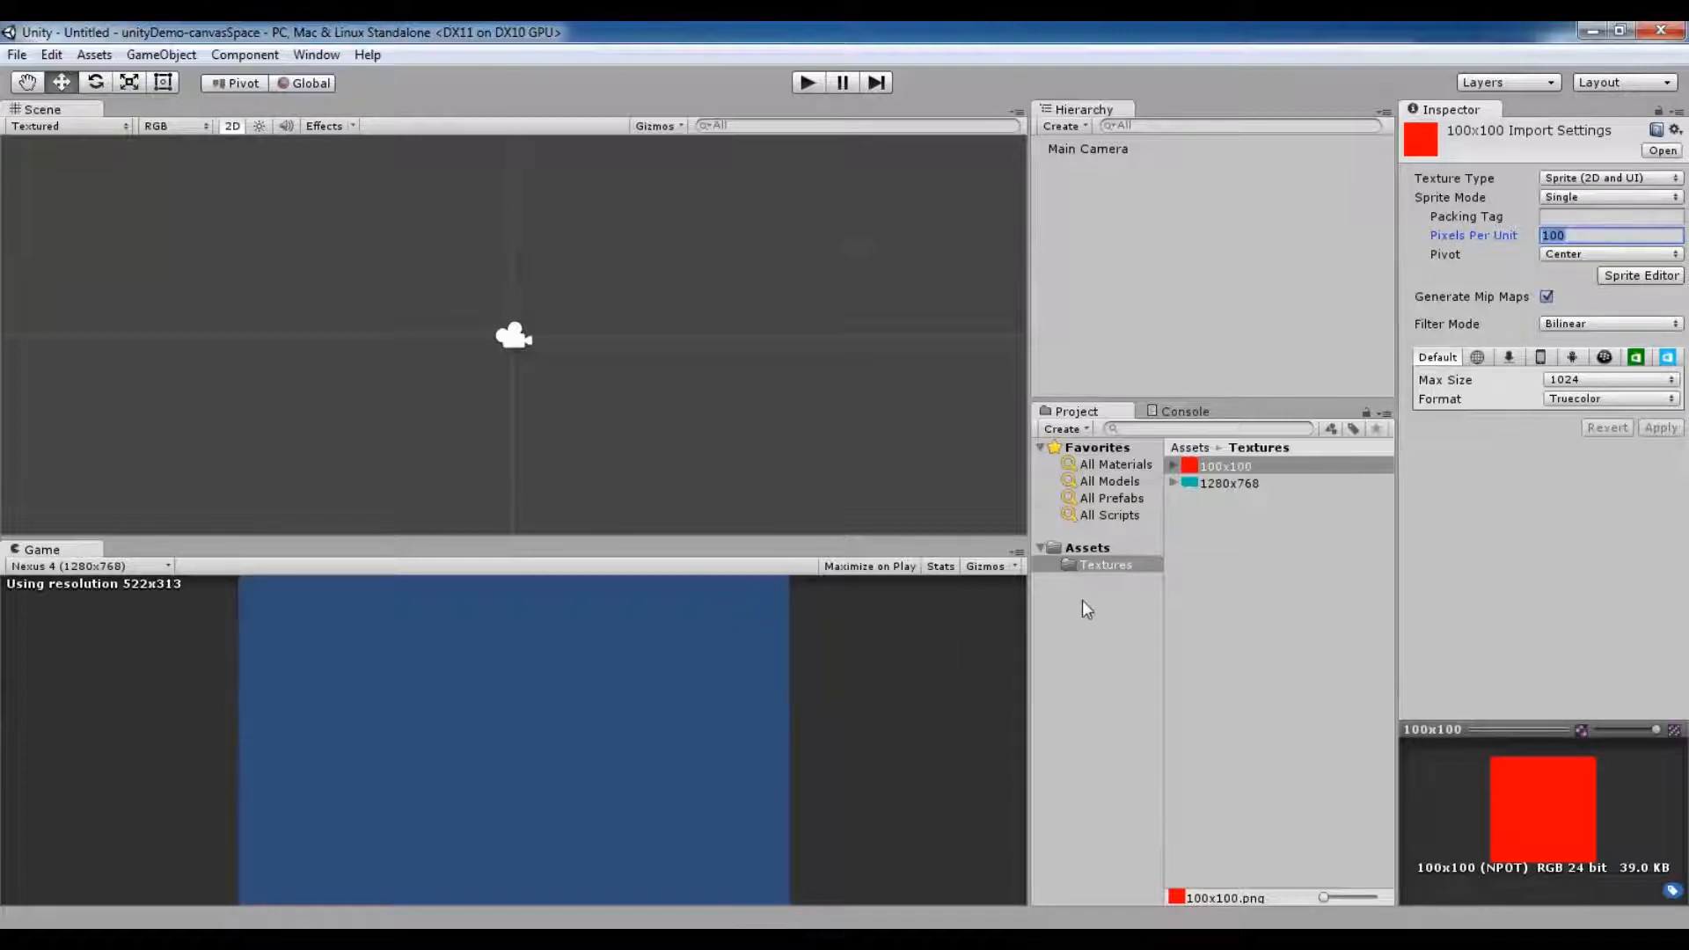
Create an empty game object in the scene and name it Background.
click(1080, 124)
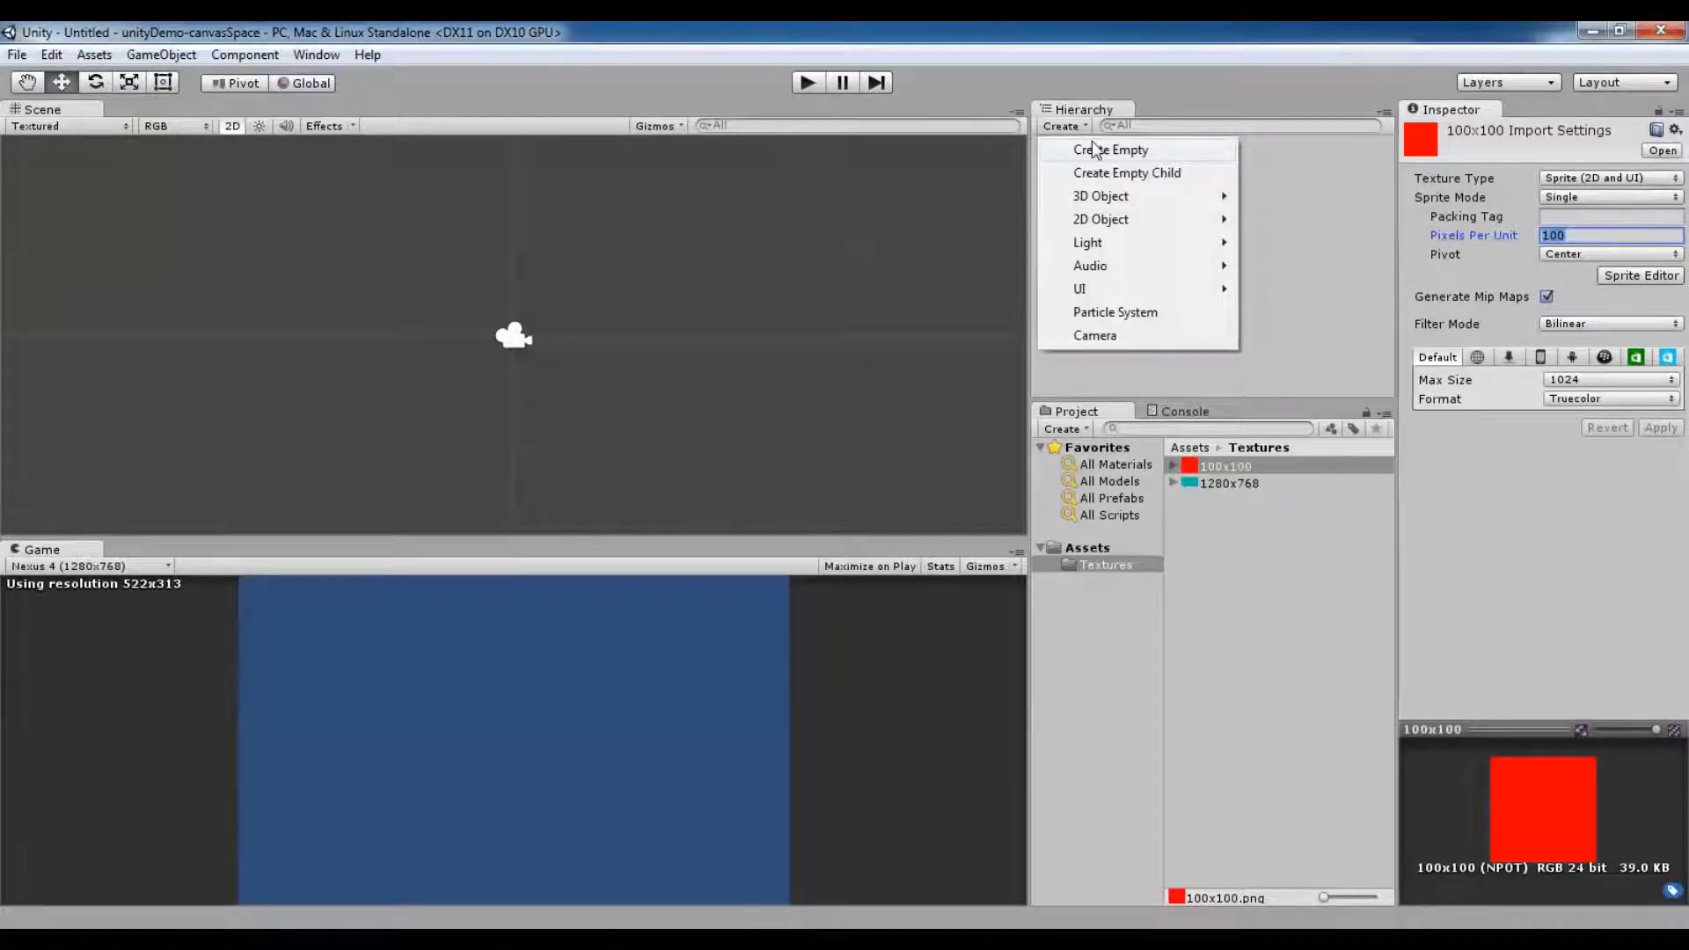
click(1094, 149)
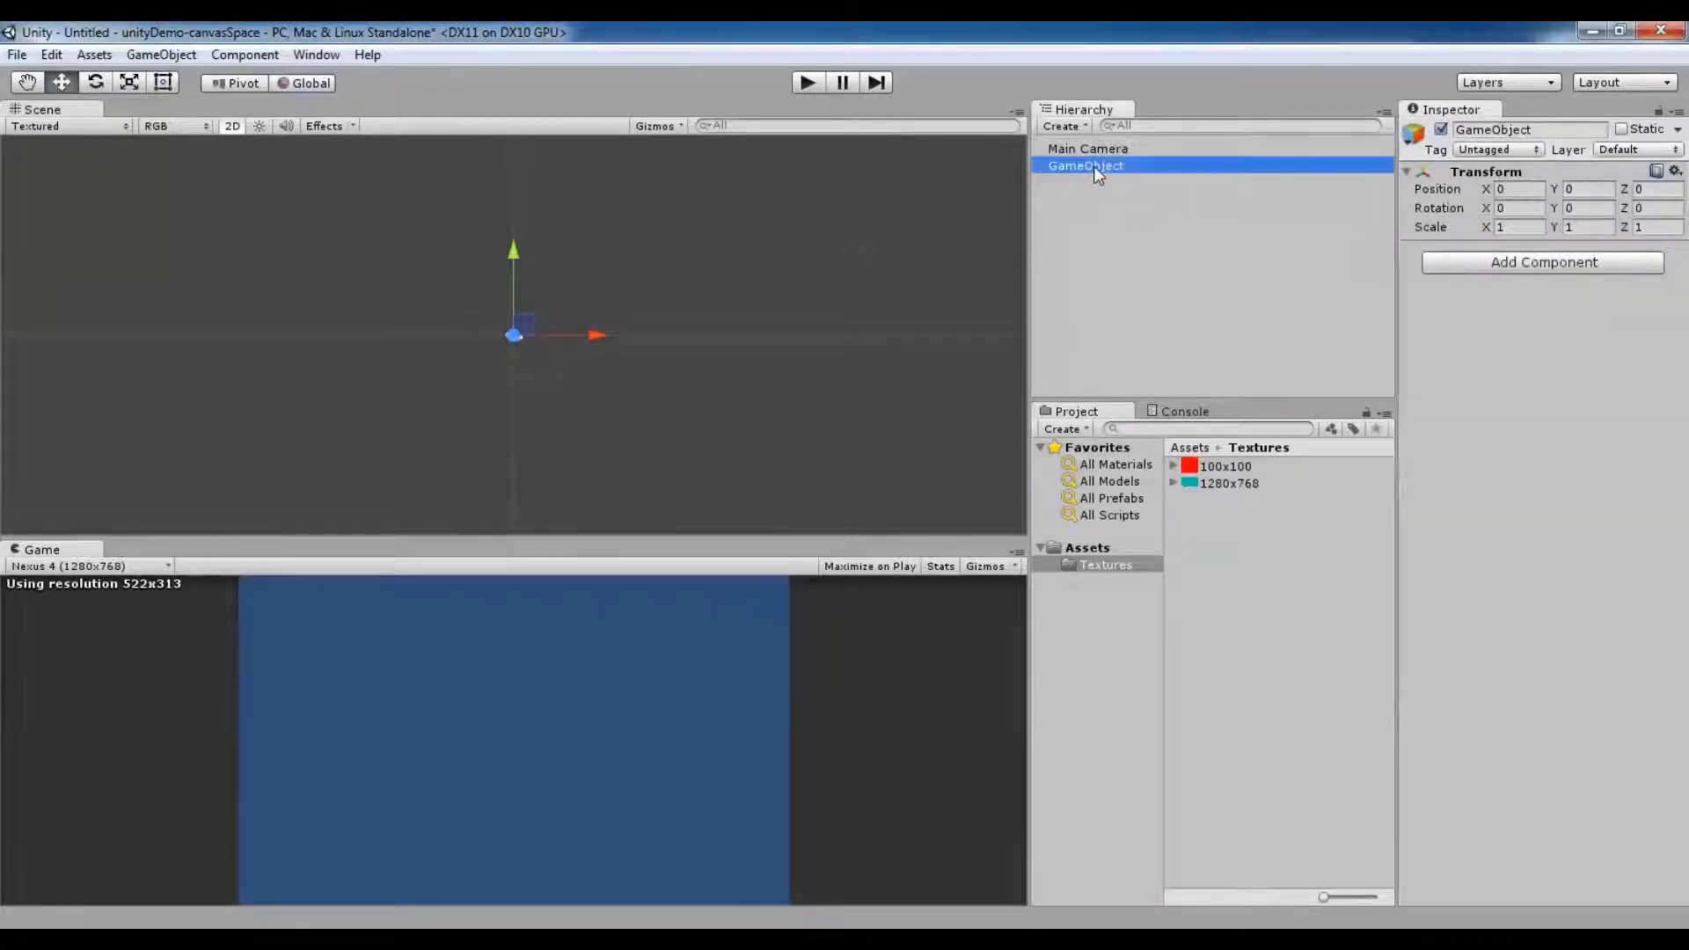
click(1095, 165)
text(Background)
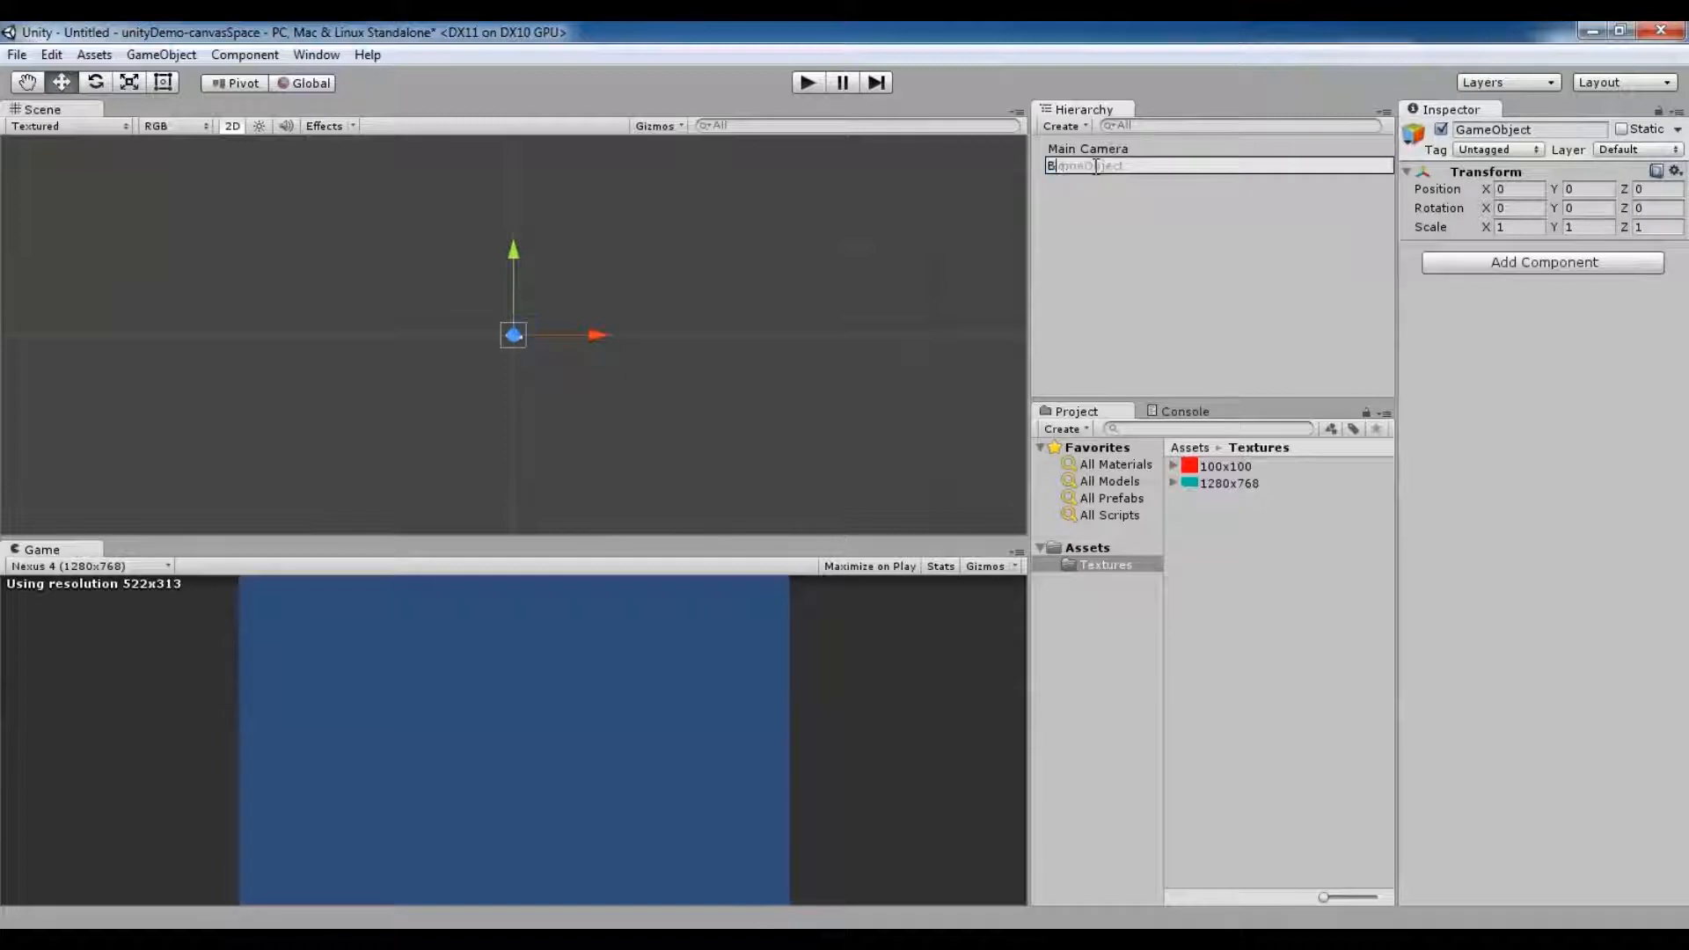
key(Return)
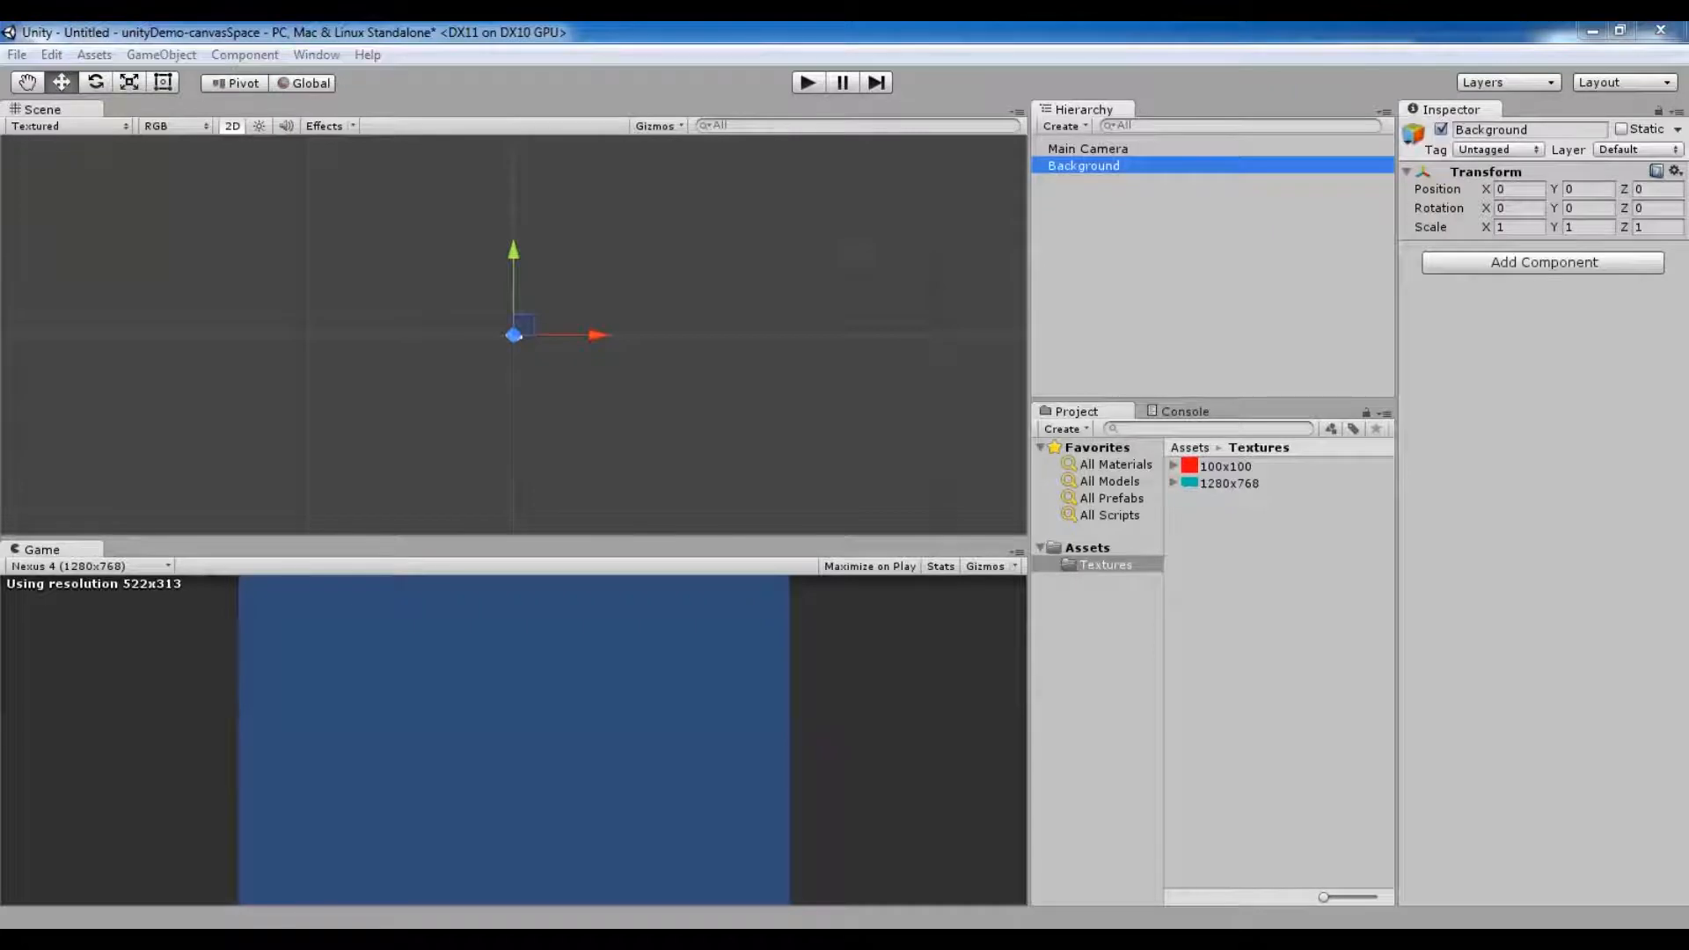
Add a 2D sprite as a child of Background and name it GreenRectangle.
right_click(1063, 165)
mouse_move(1148, 390)
click(1291, 392)
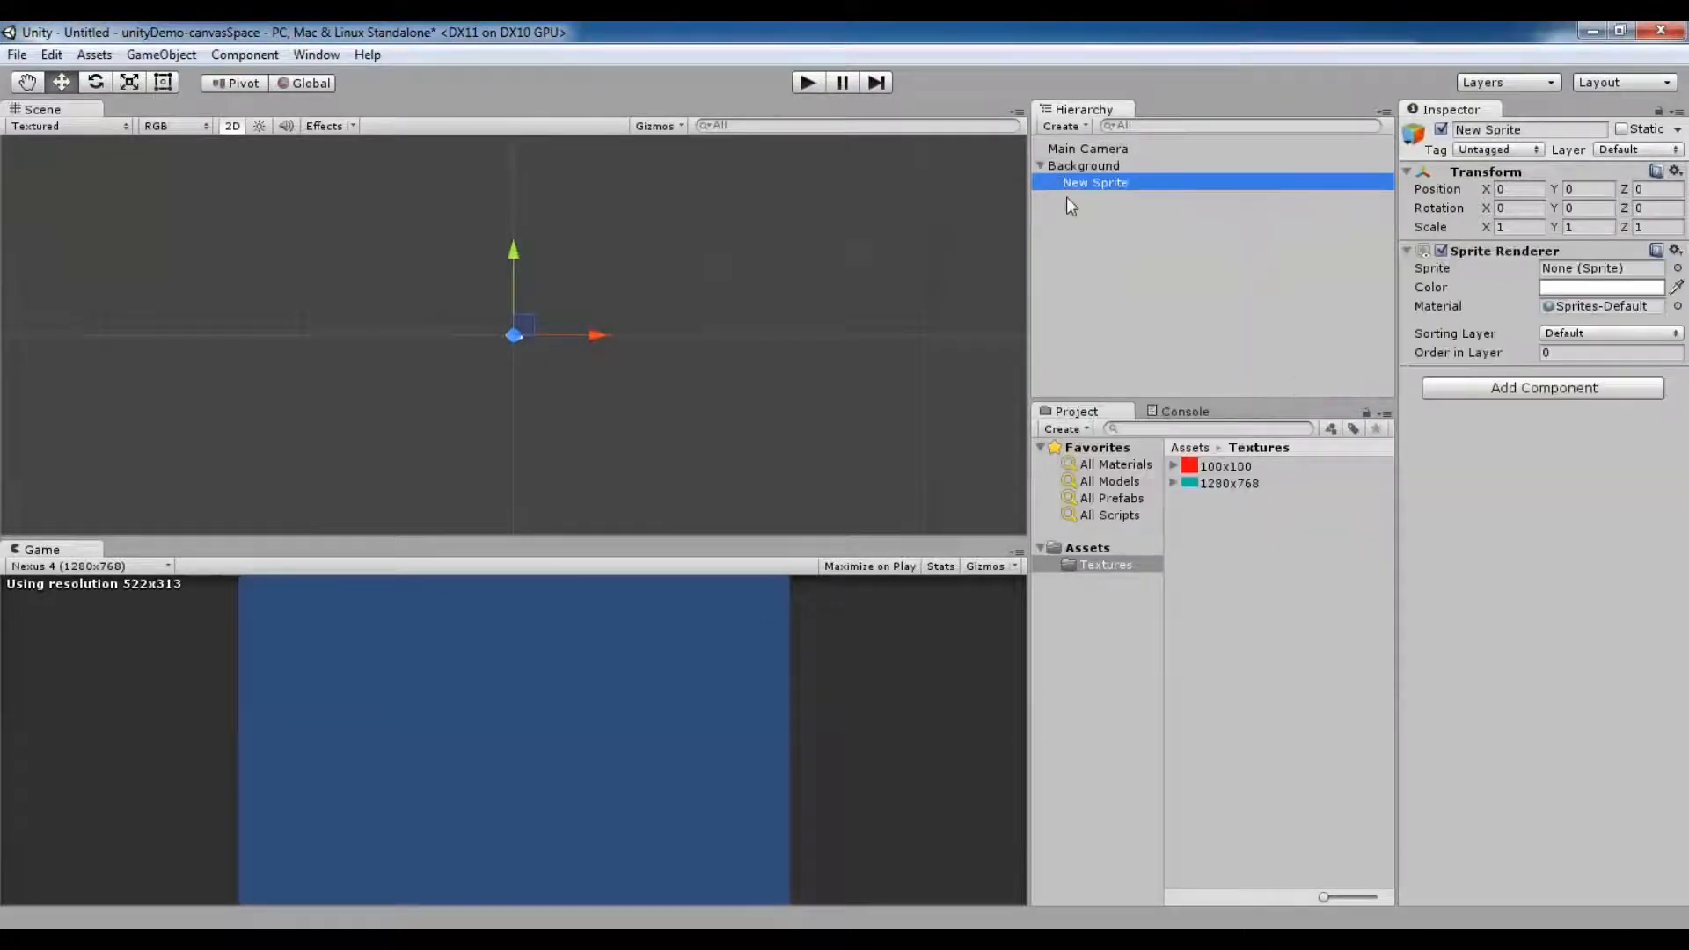
click(1091, 181)
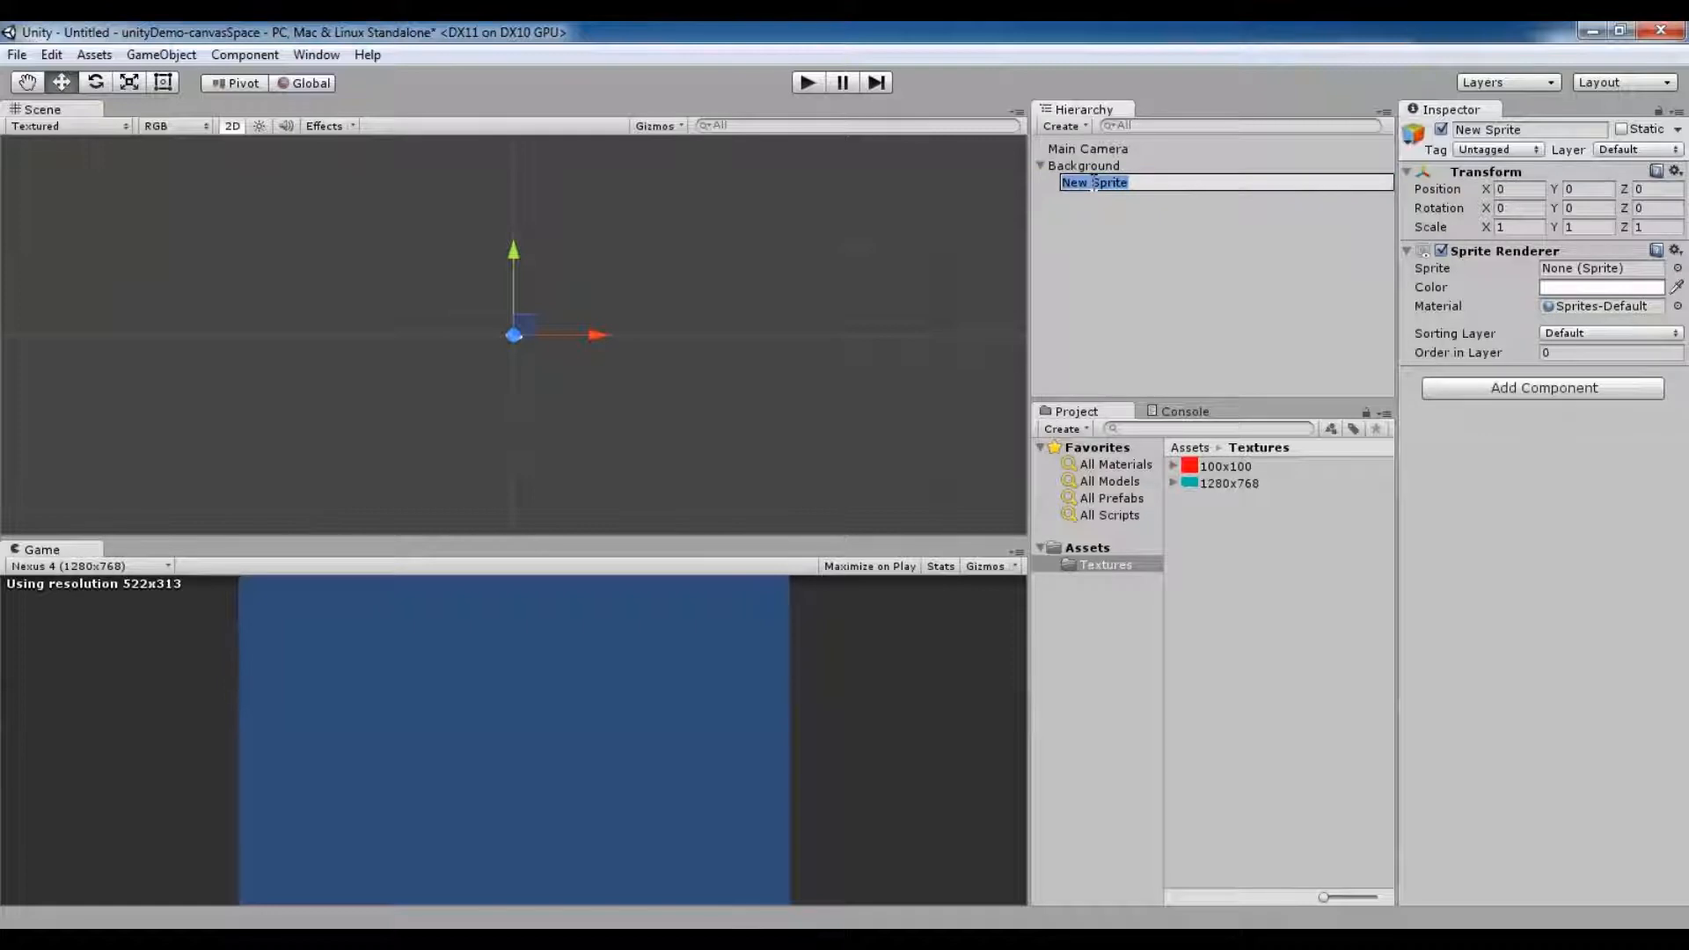
text(GreenRectangle)
key(Return)
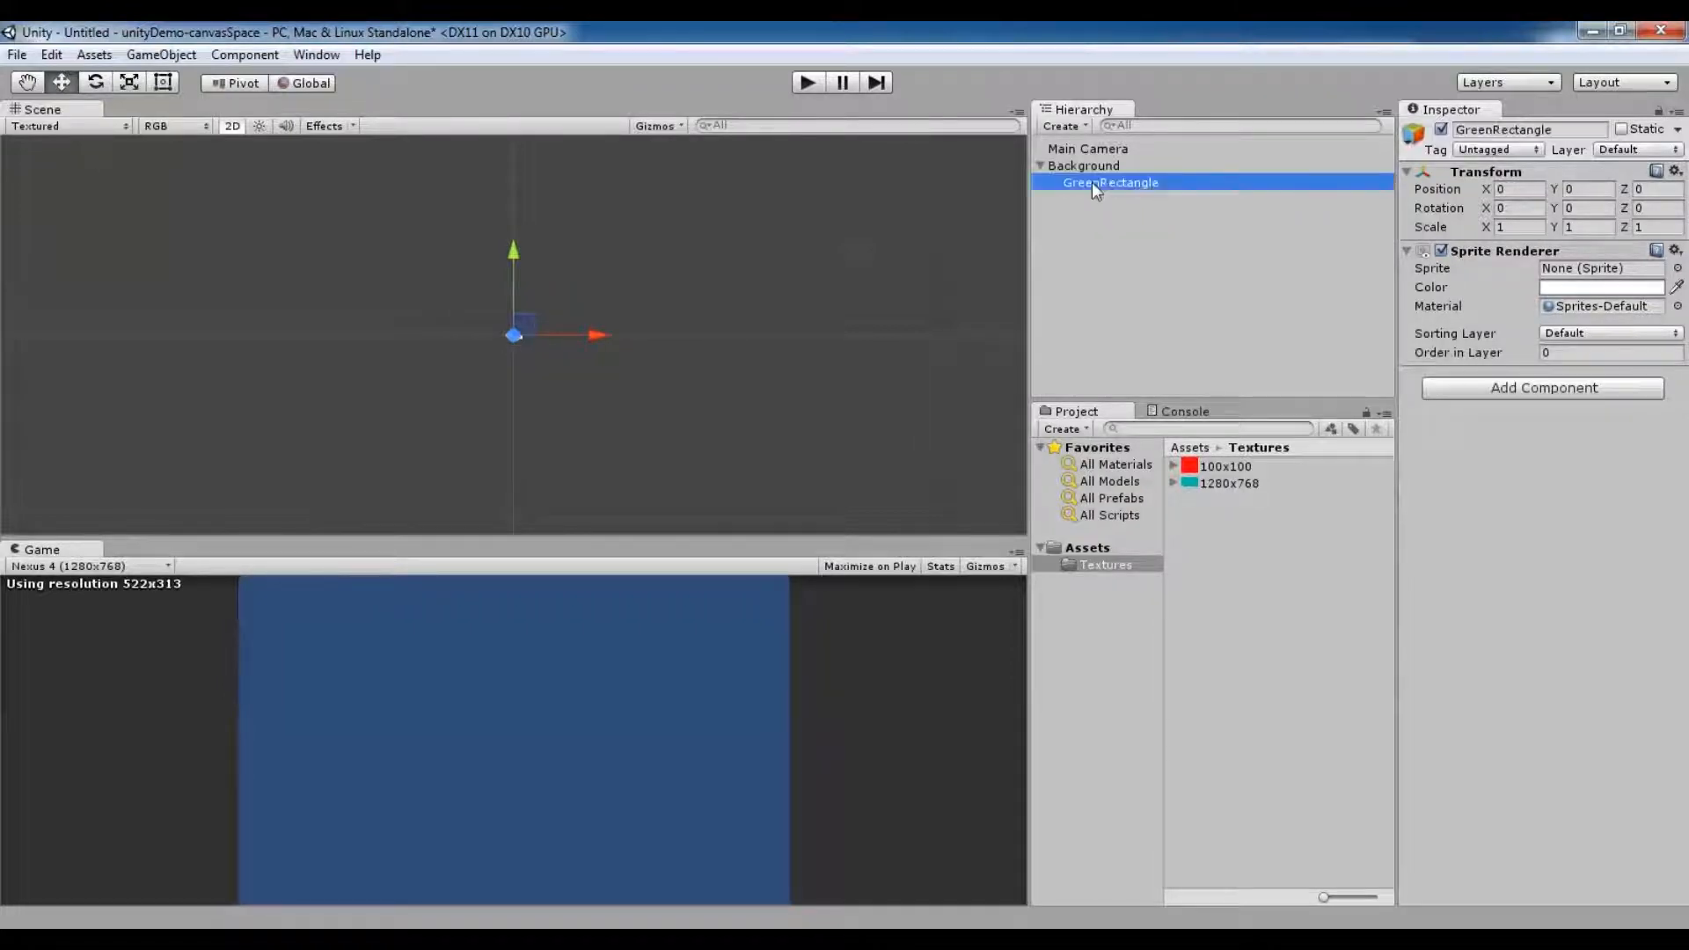
Assign the 1280x768 texture to GreenRectangle's sprite renderer and set the Main Camera's orthographic size to 3.8.
drag(1239, 483, 1562, 269)
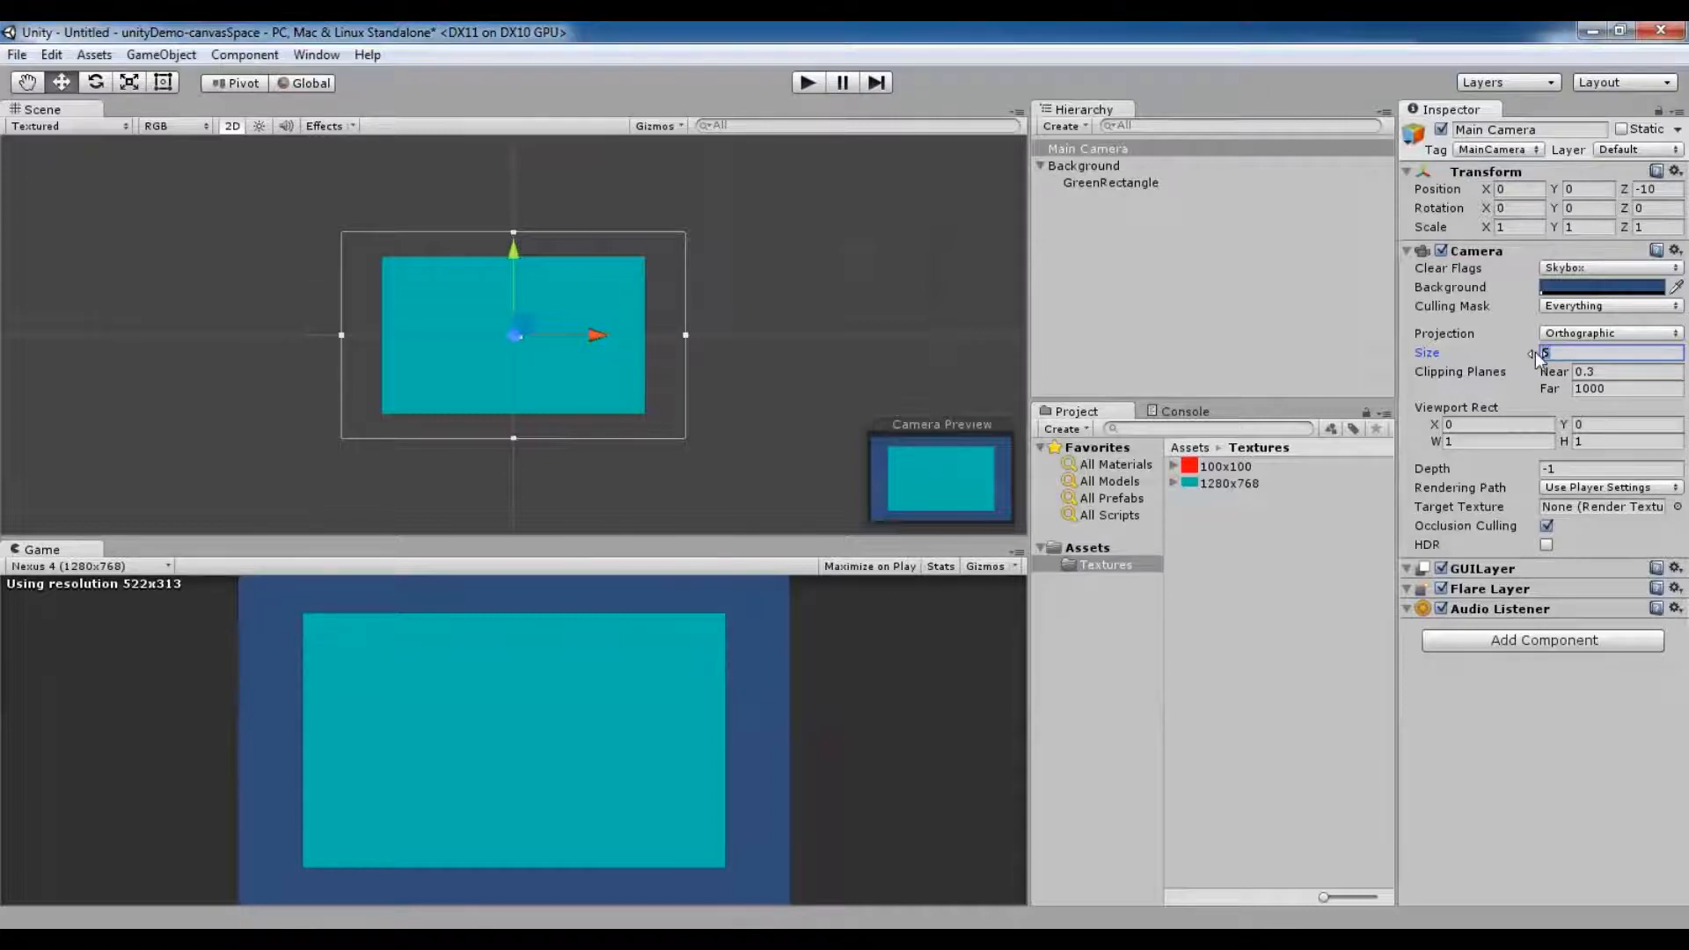
text(3.8)
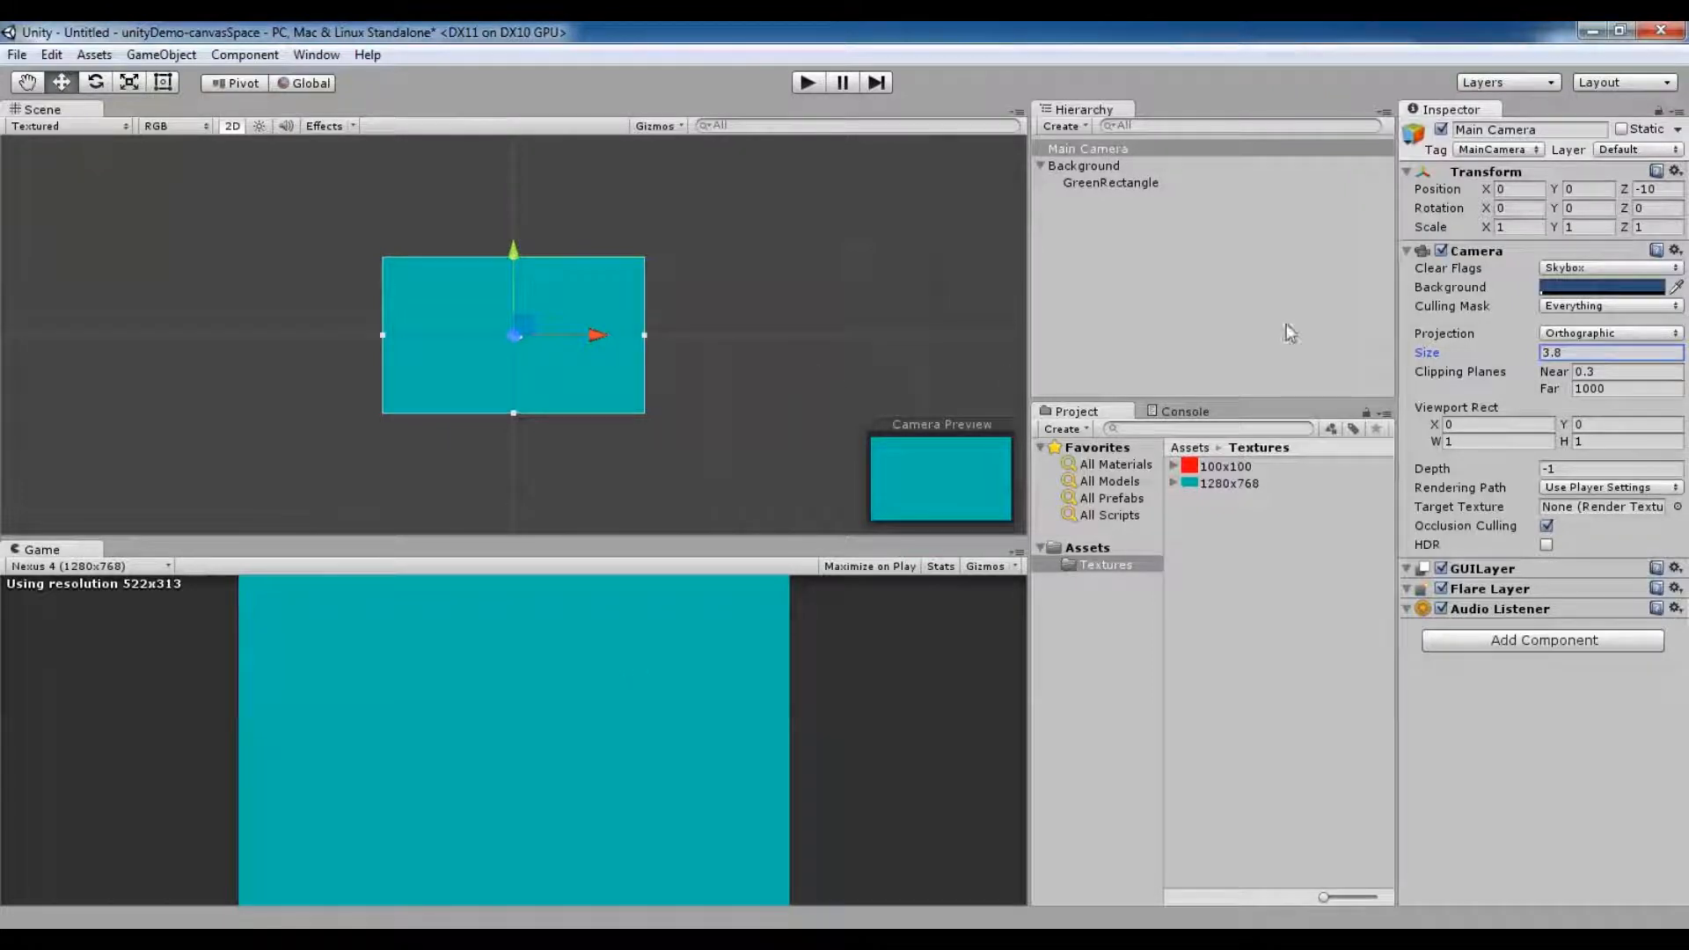
Add a Rect Transform component to GreenRectangle and set its height to 7.68.
click(1118, 182)
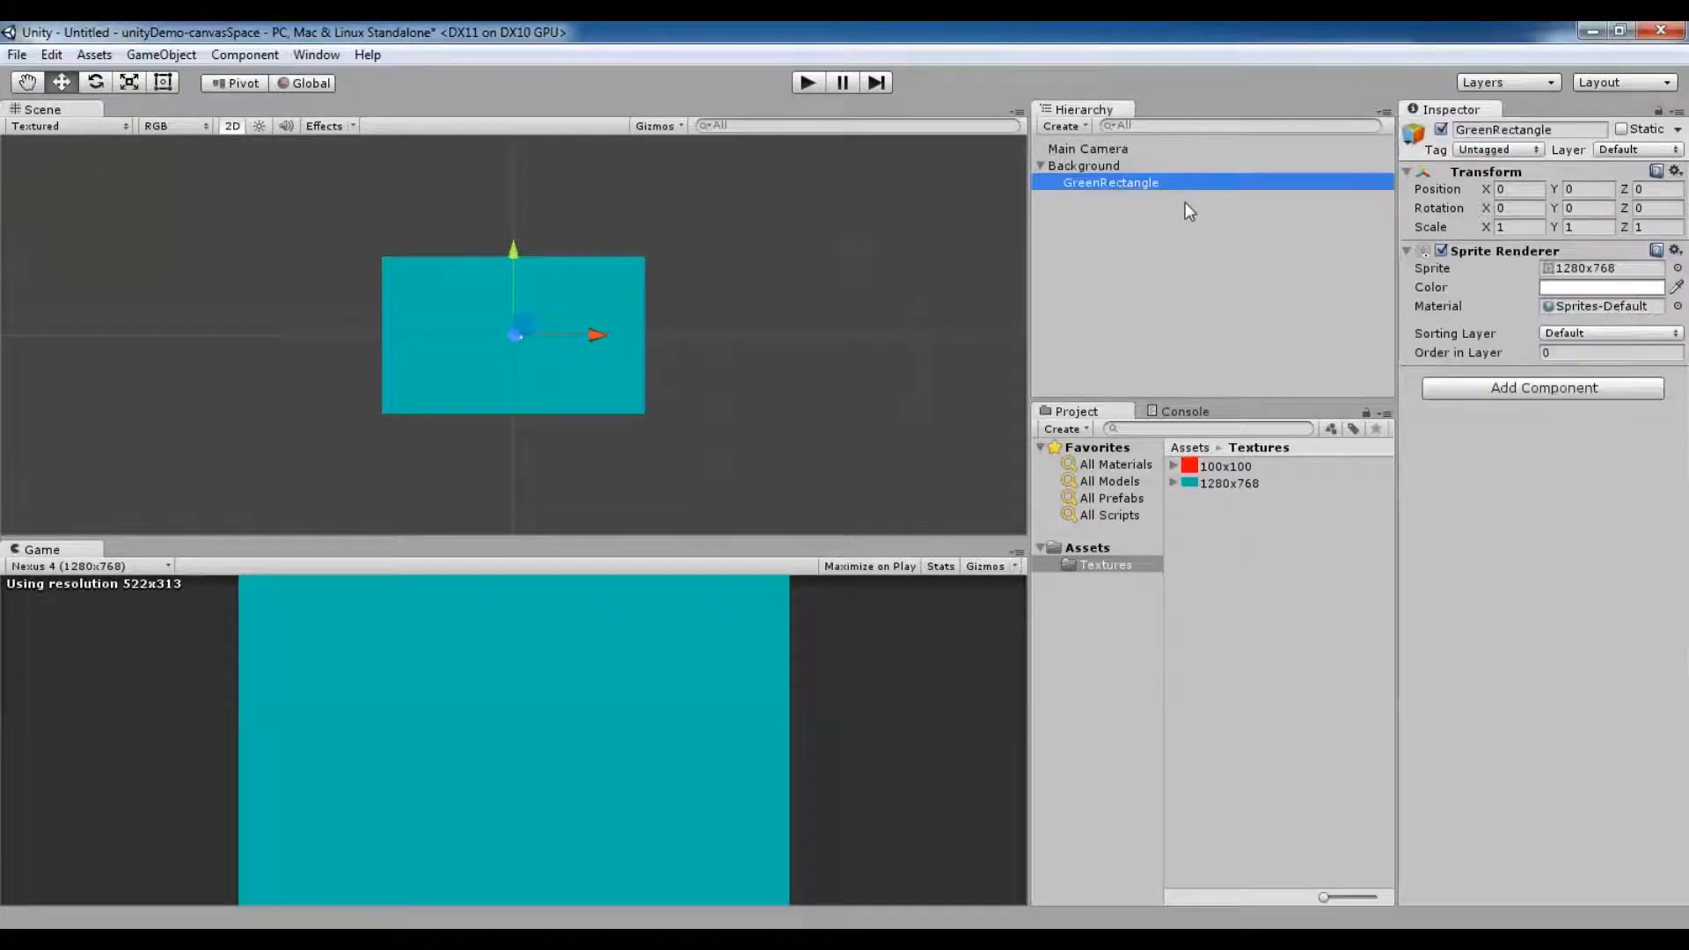
click(1572, 392)
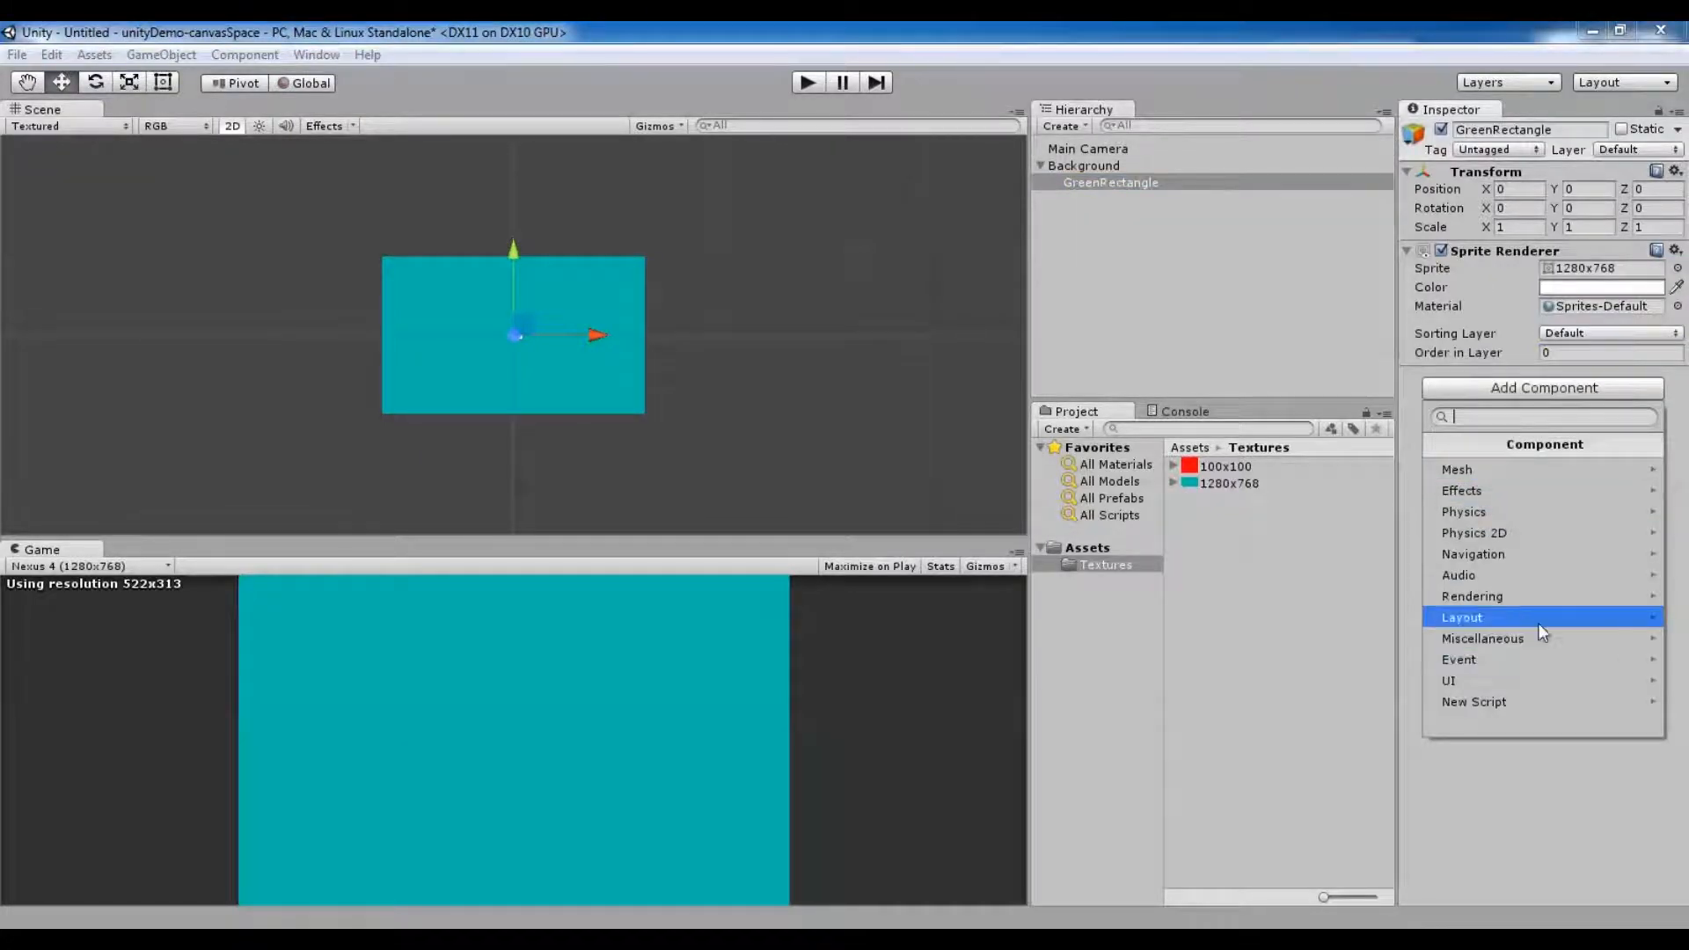
click(1496, 617)
click(1487, 469)
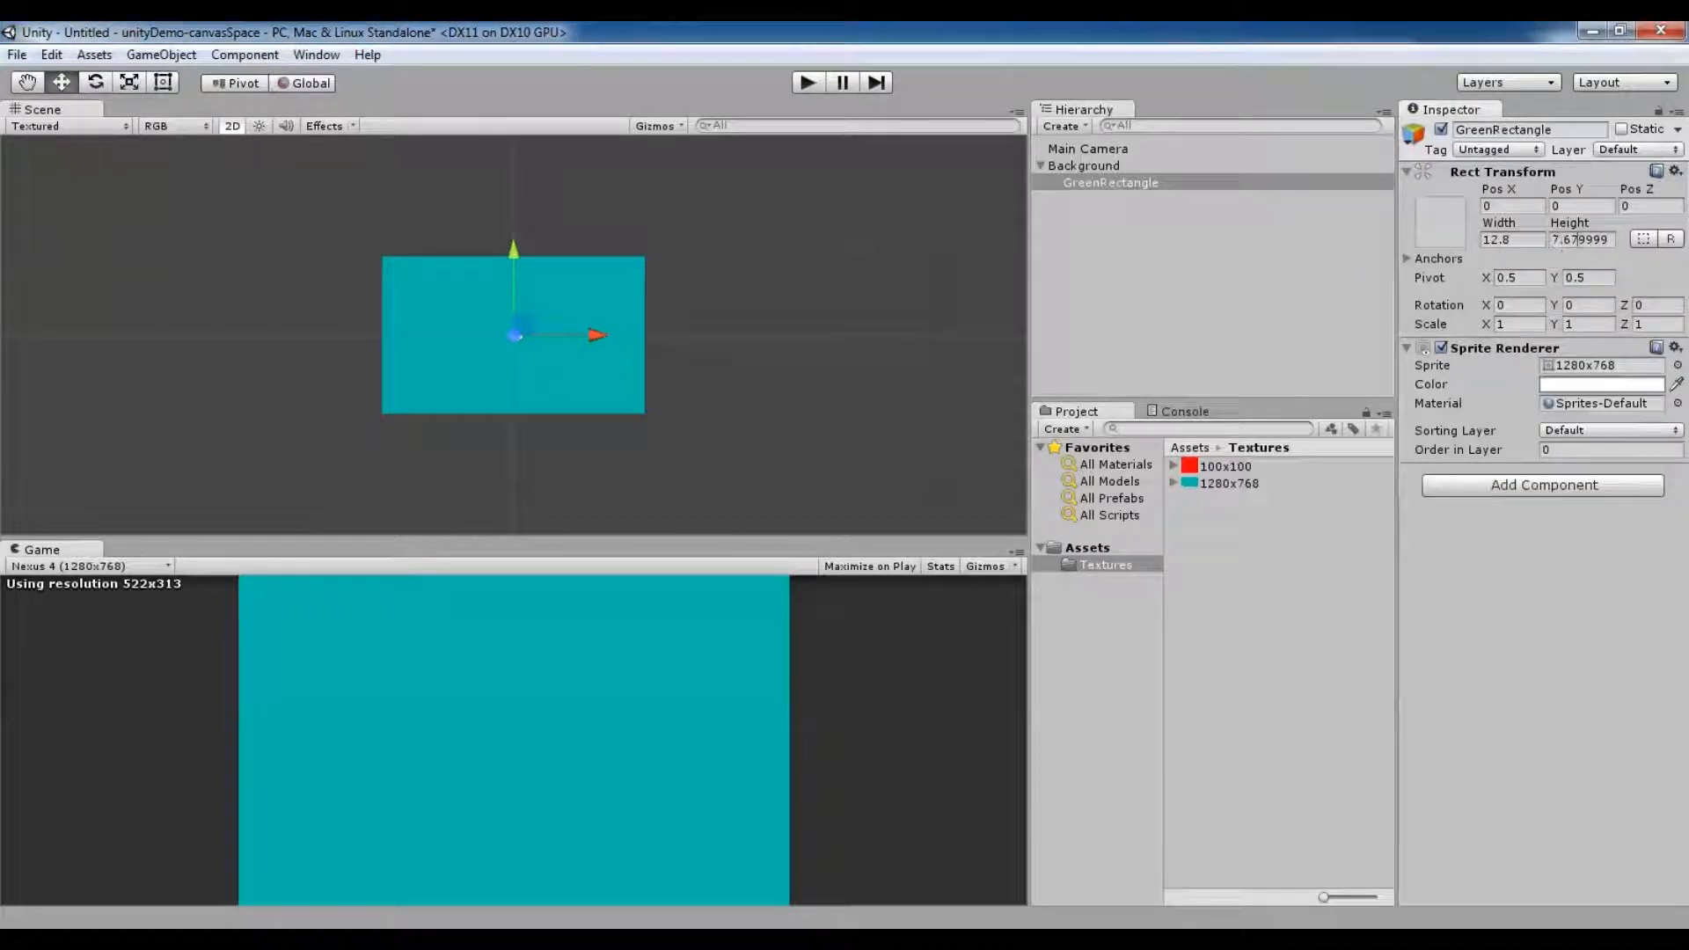
drag(1563, 240, 1613, 242)
text(8)
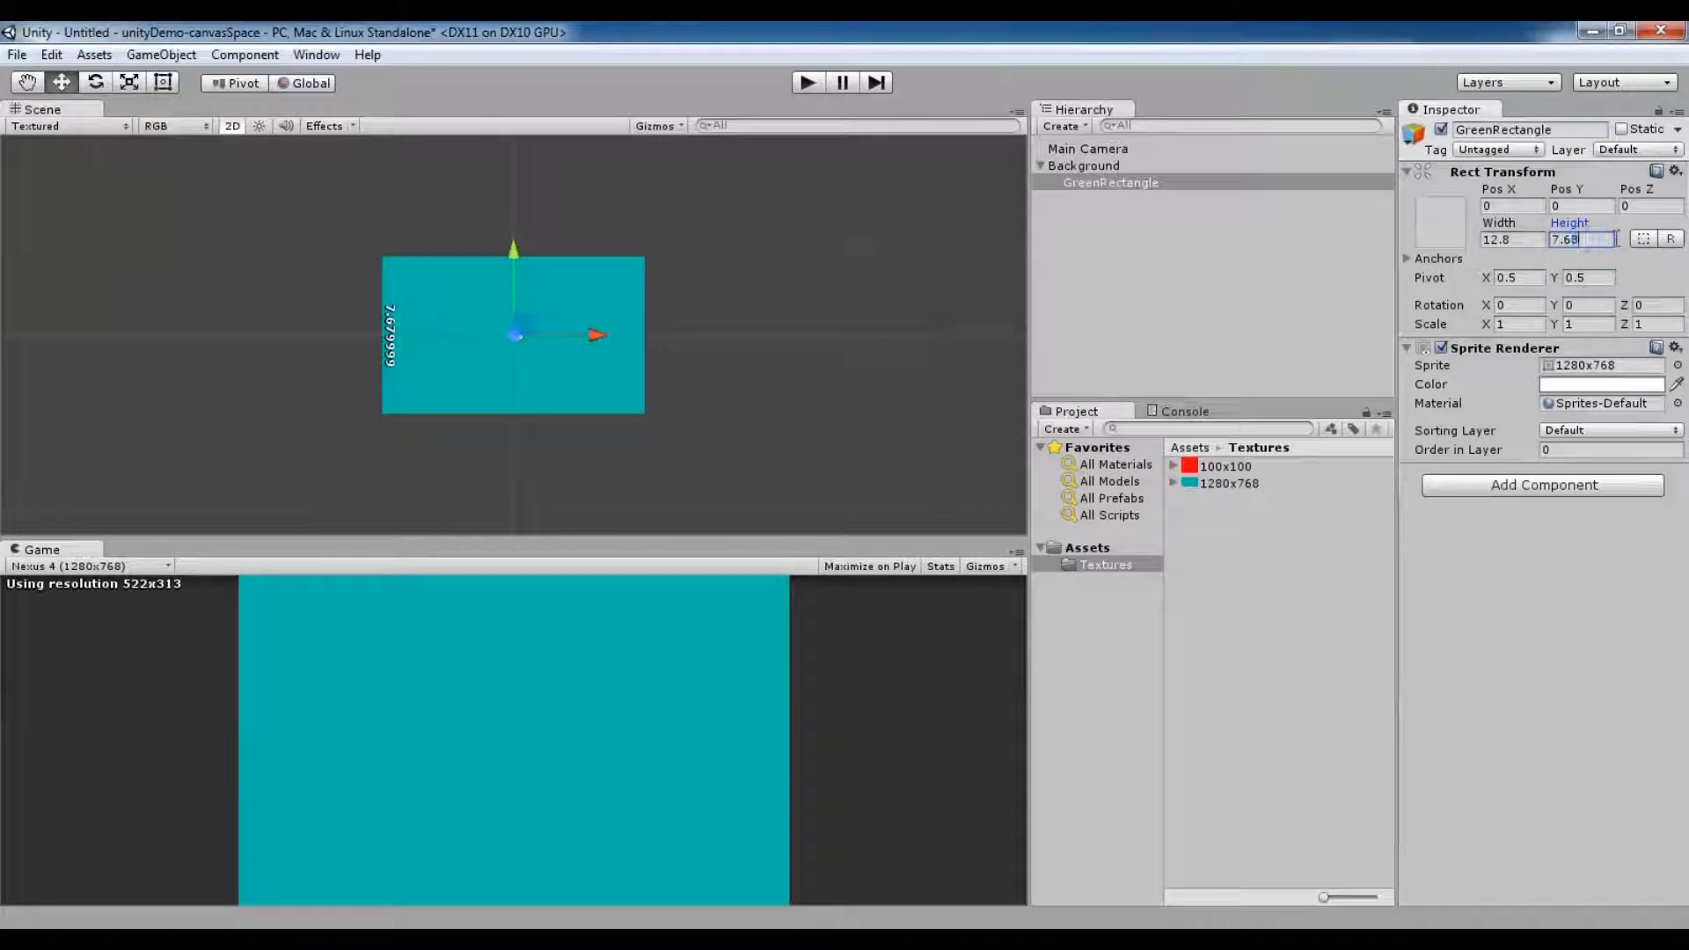
key(Return)
Create a second empty game object at the scene's root level and name it GameElement.
click(1077, 124)
click(1099, 147)
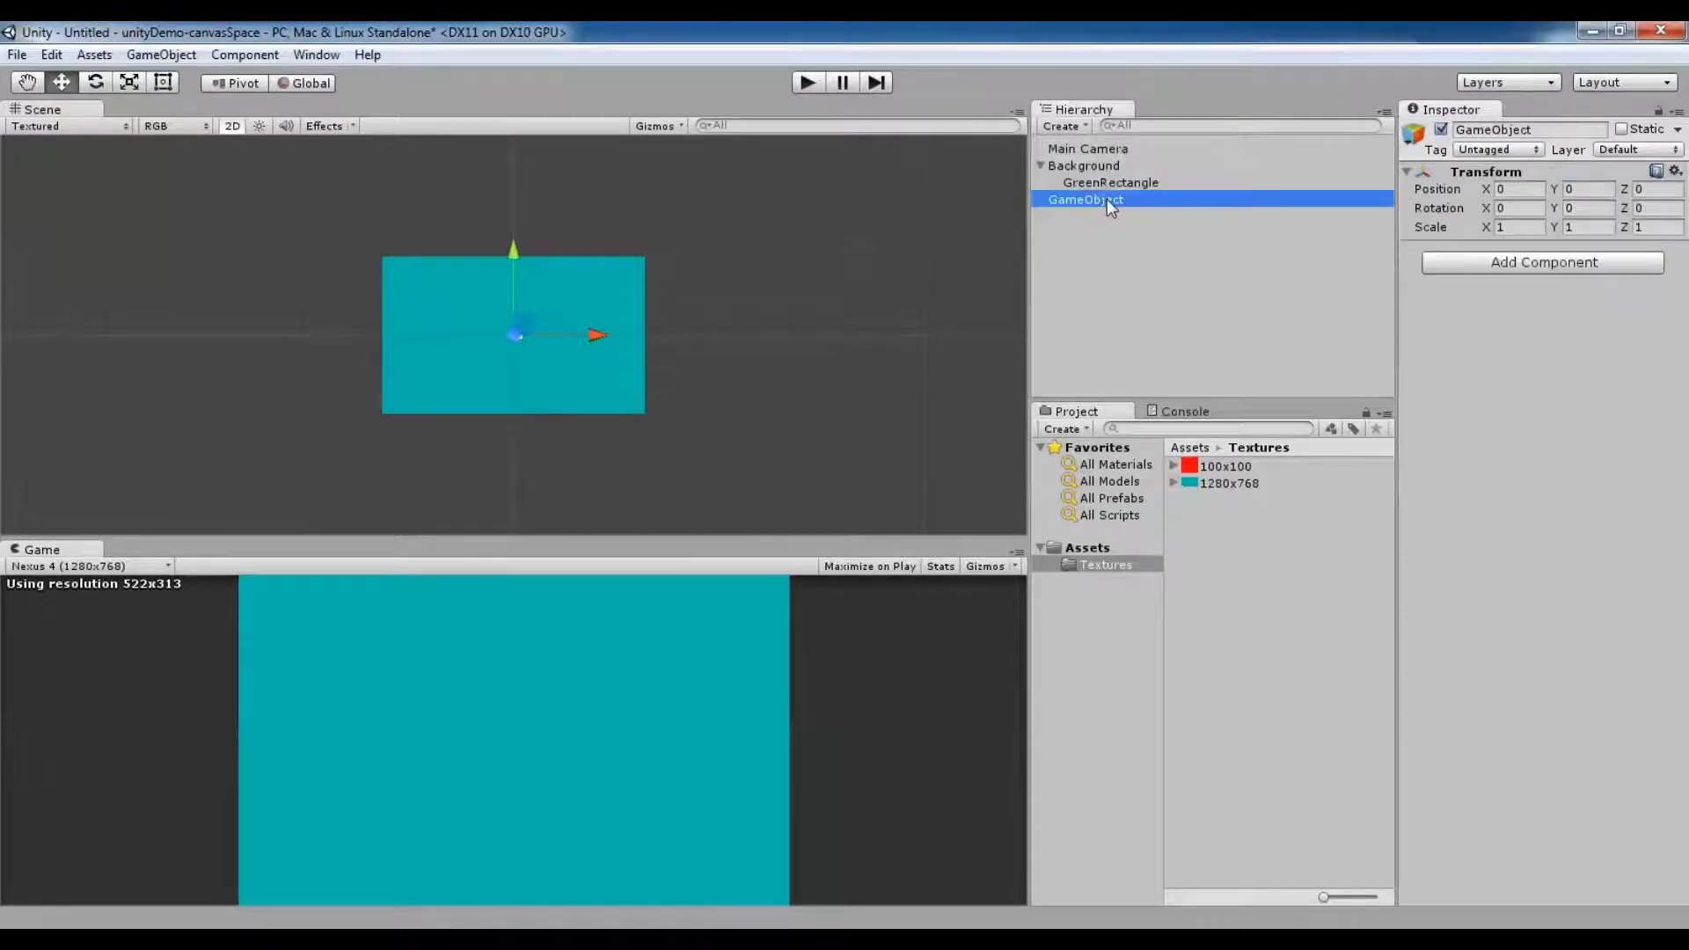
click(1096, 198)
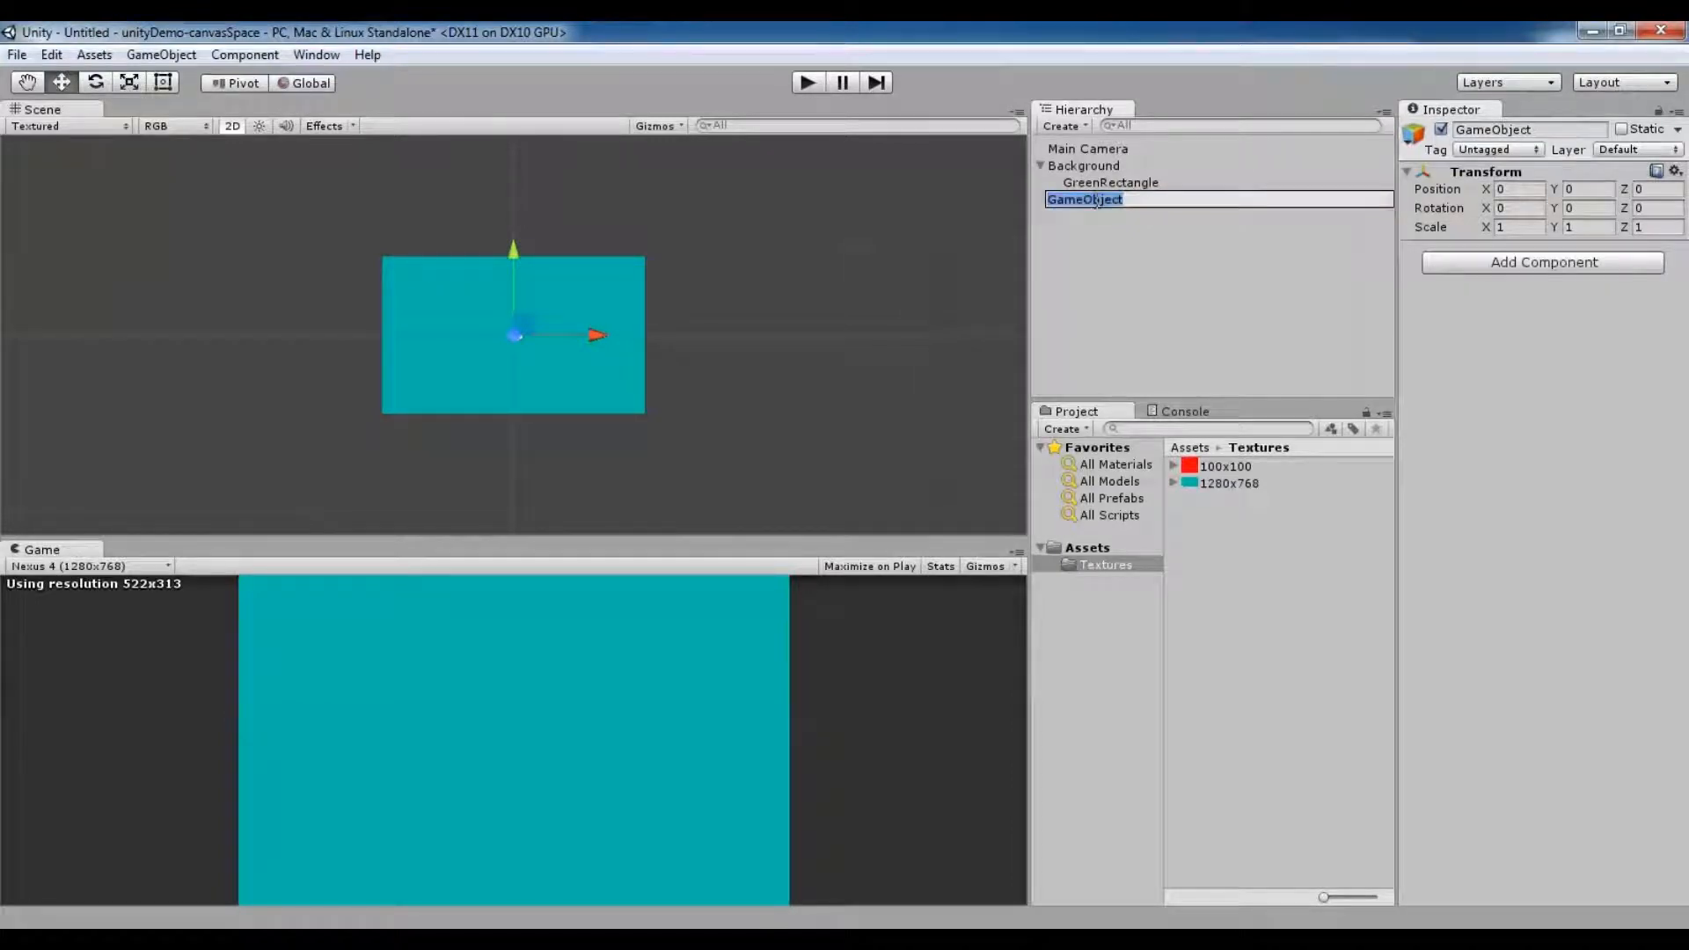
text(GameEme)
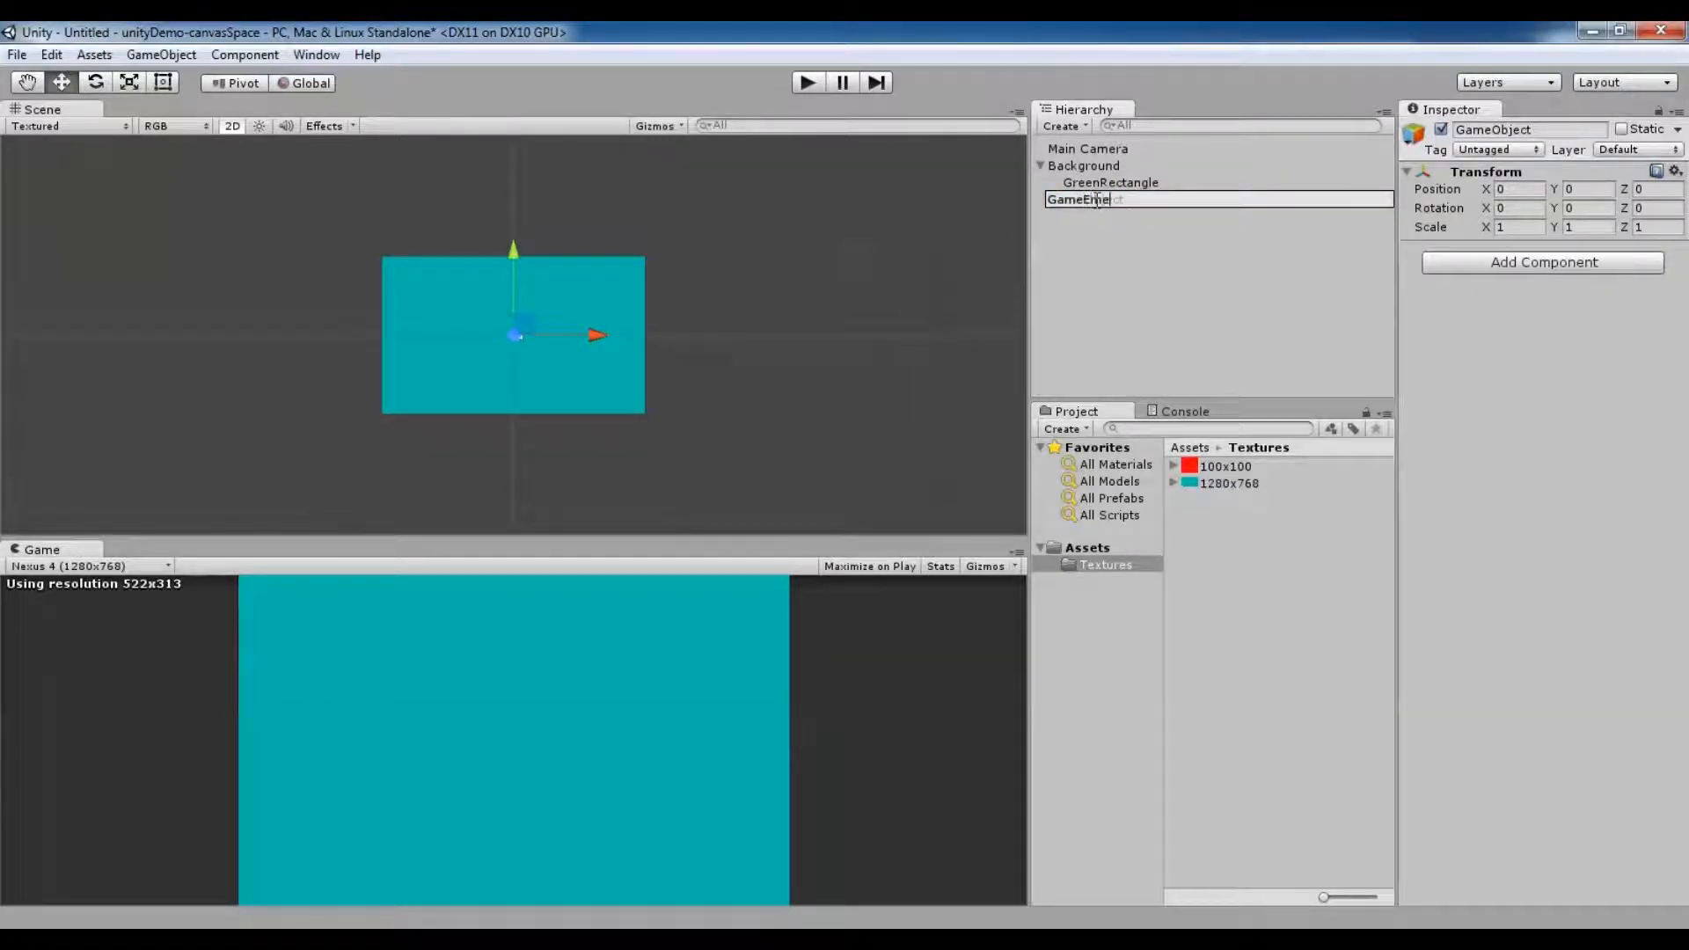
key(BackSpace)
key(BackSpace)
text(lement)
key(Return)
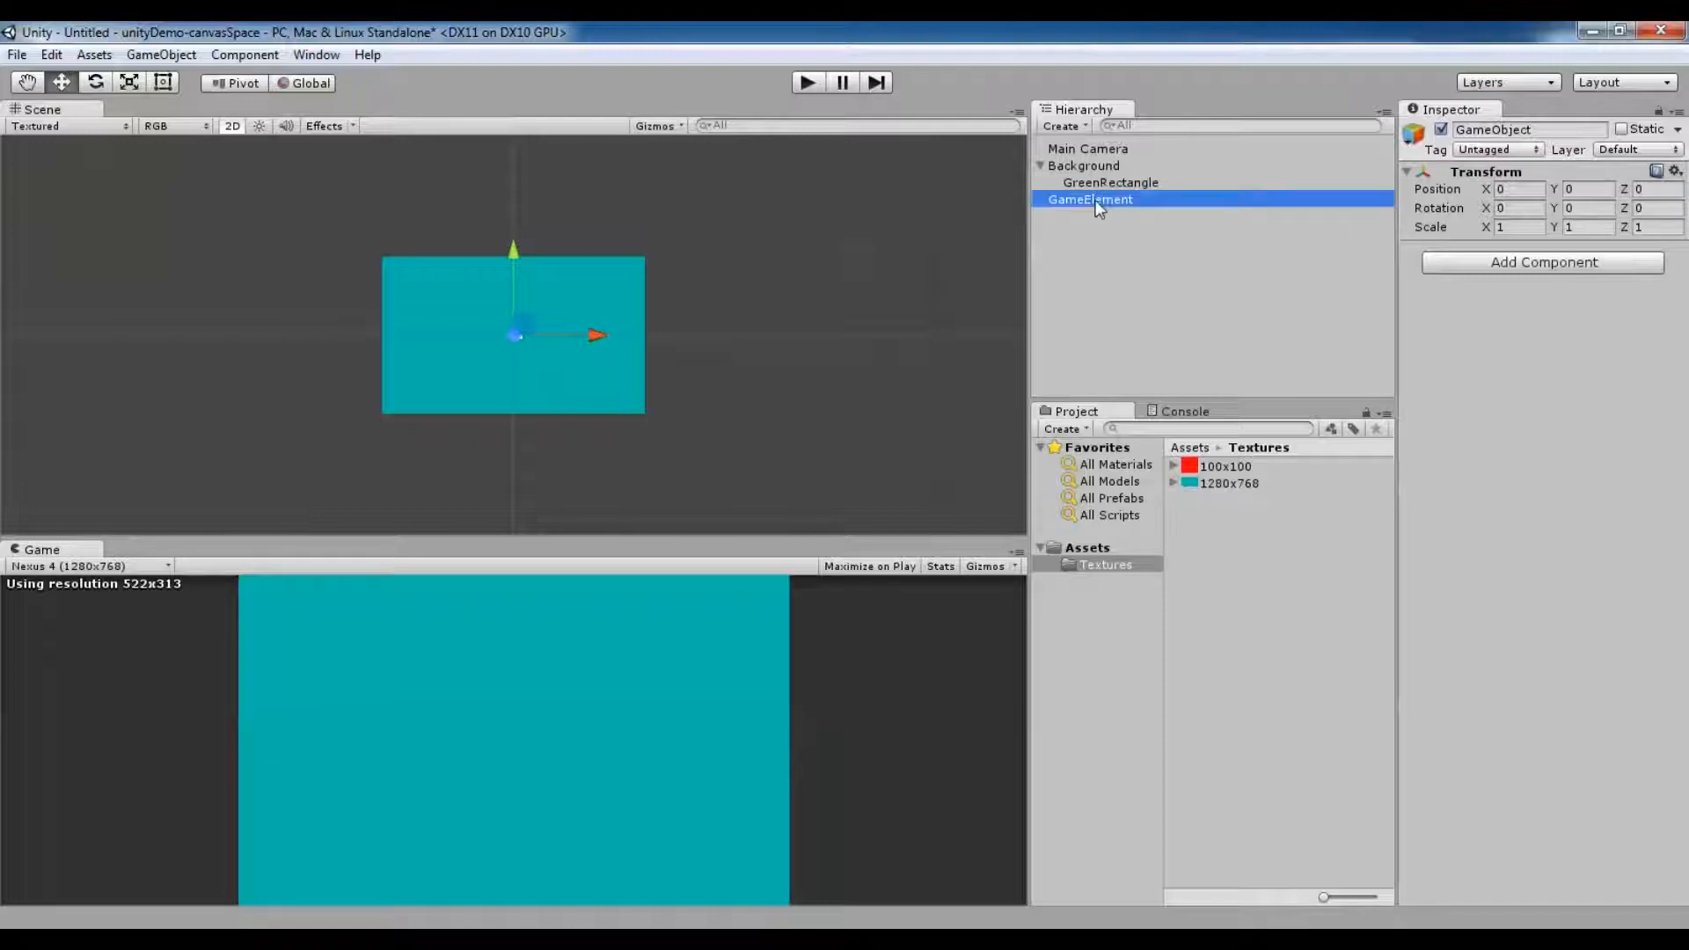
Add a 2D sprite as a child of GameElement and assign it the 100x100 texture.
right_click(1094, 199)
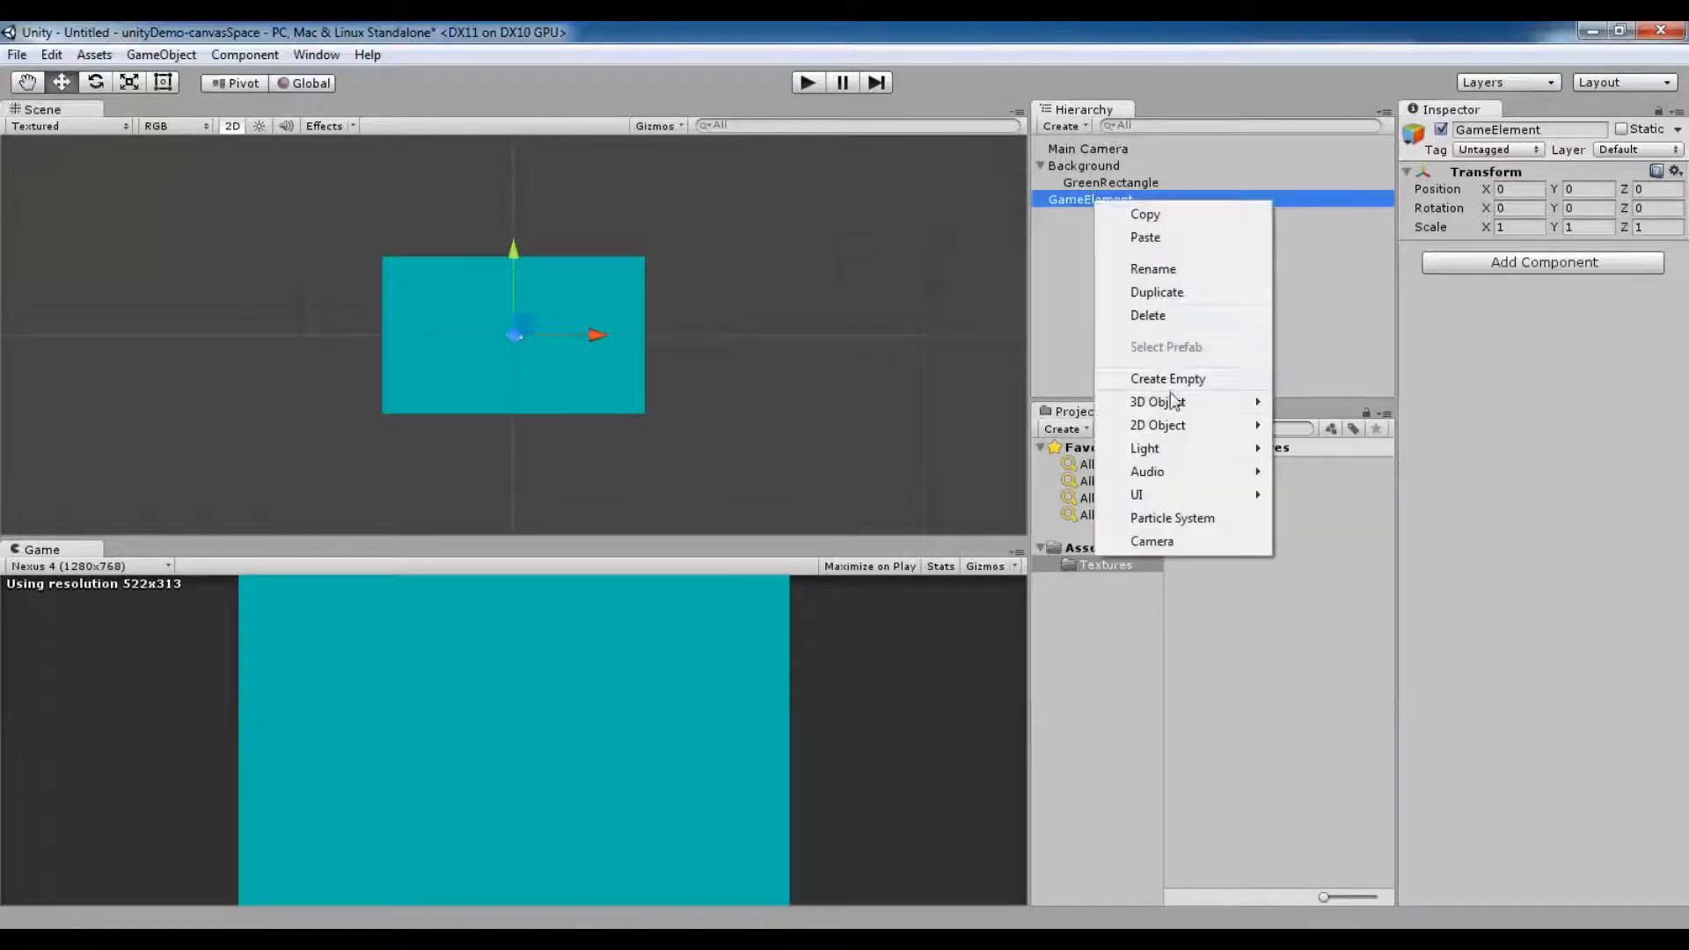
mouse_move(1194, 427)
click(1302, 424)
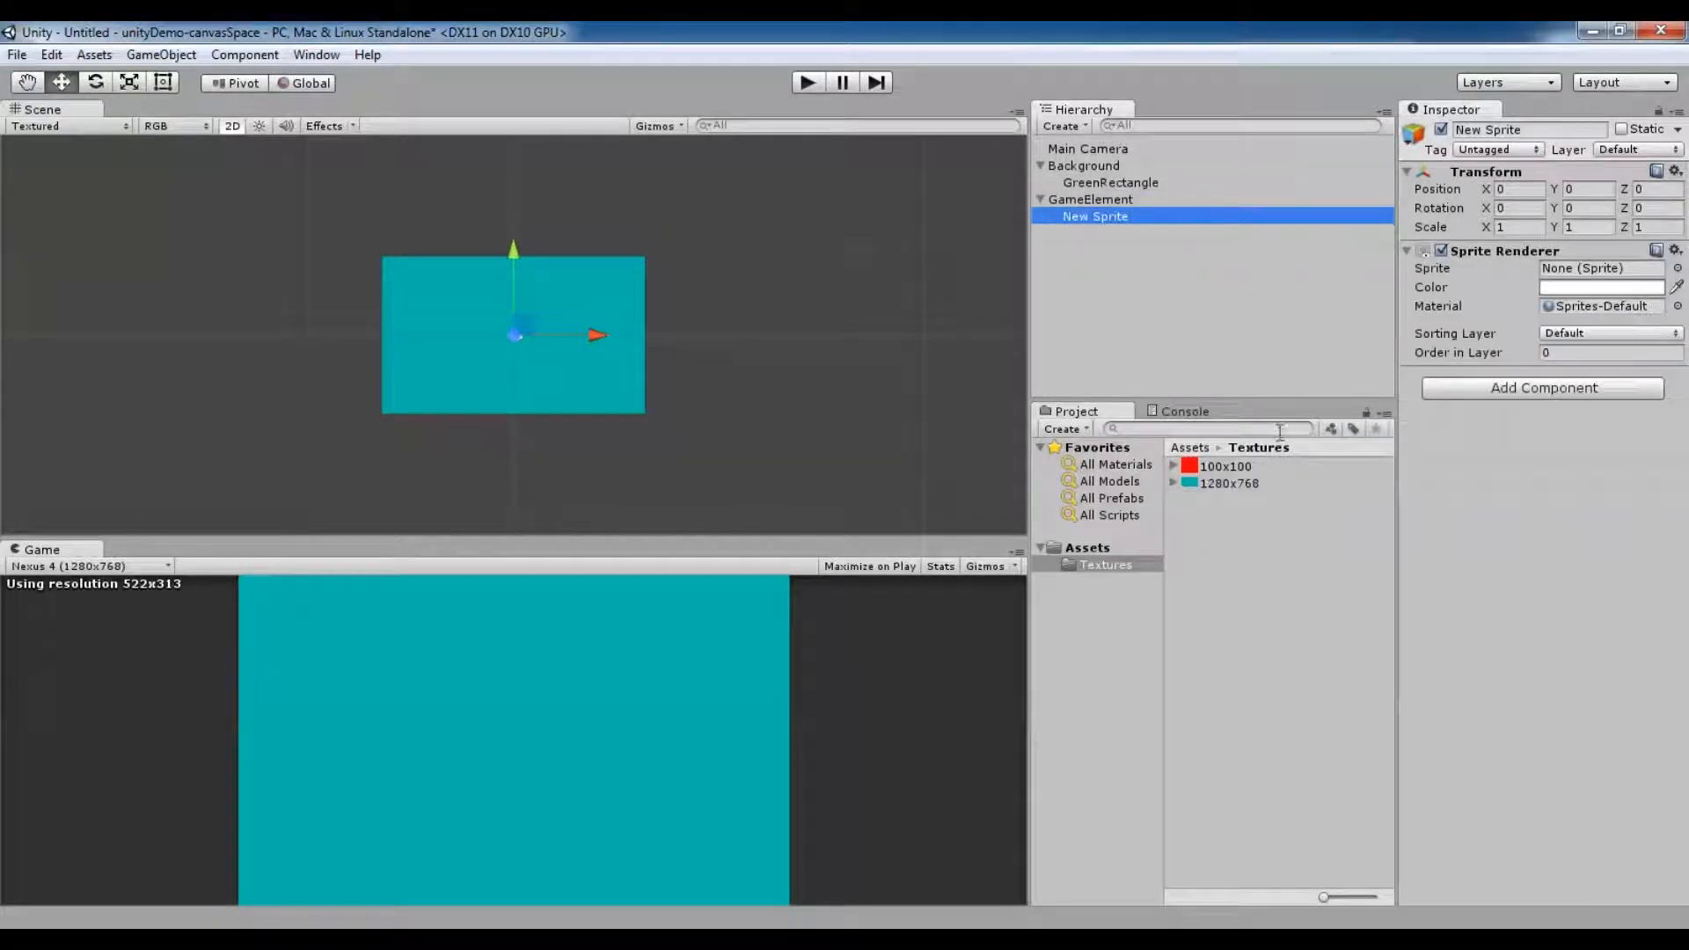
drag(1249, 462, 1561, 276)
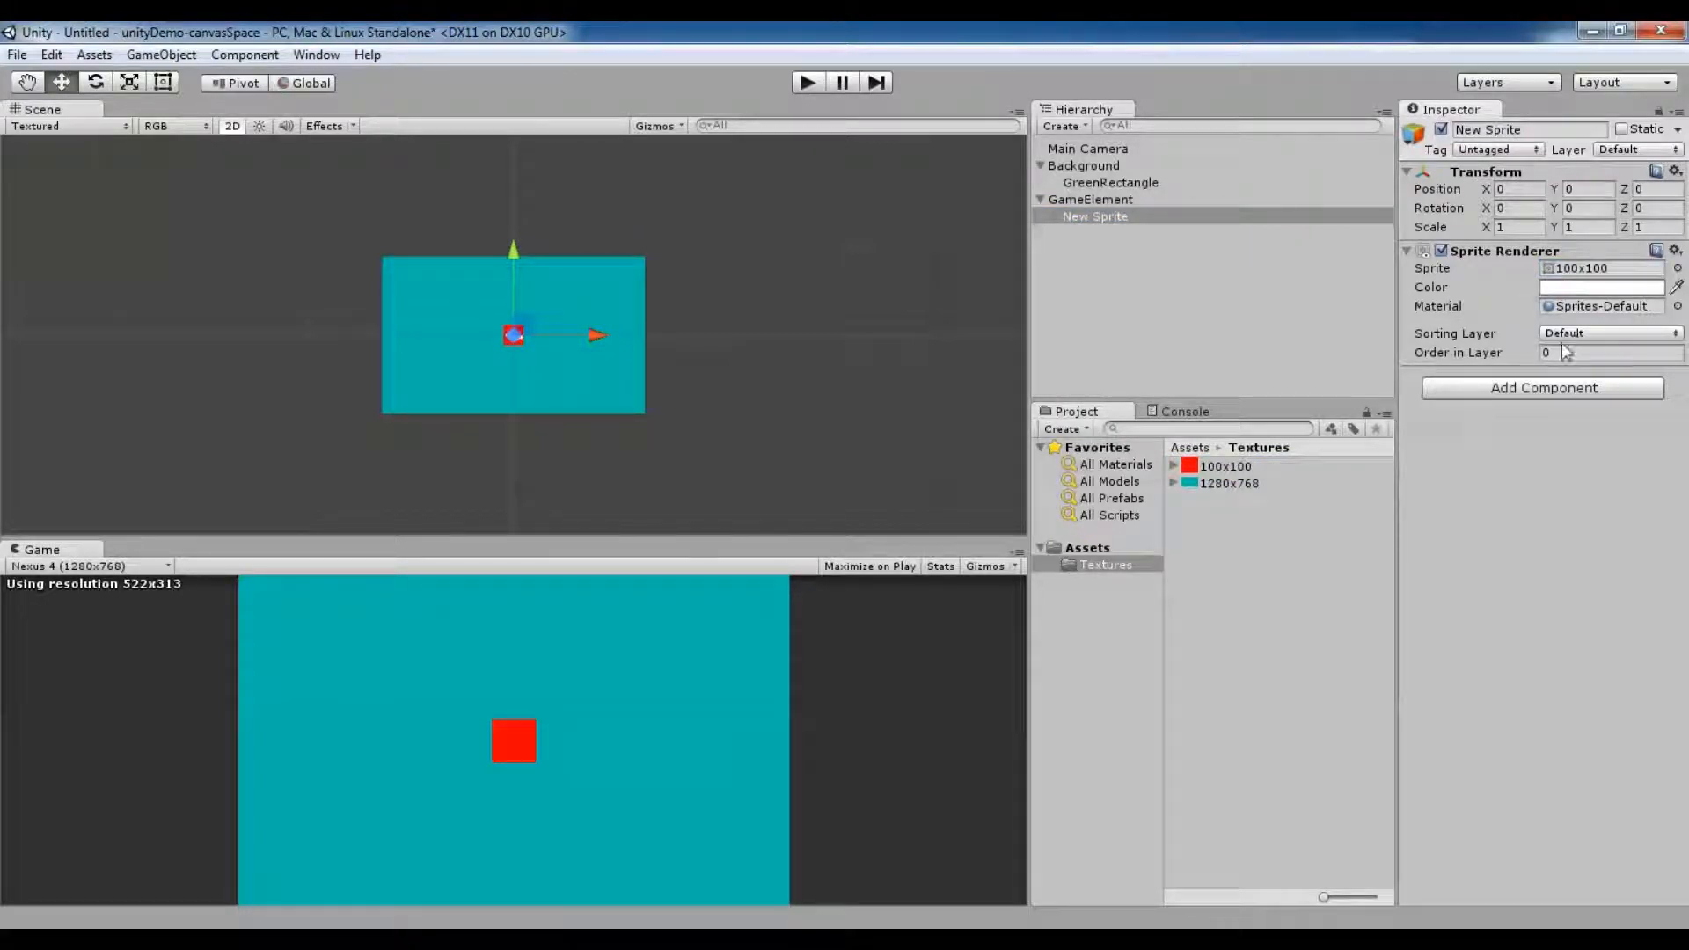
Add a Rect Transform component to the new sprite under GameElement and check its width and height.
click(1569, 389)
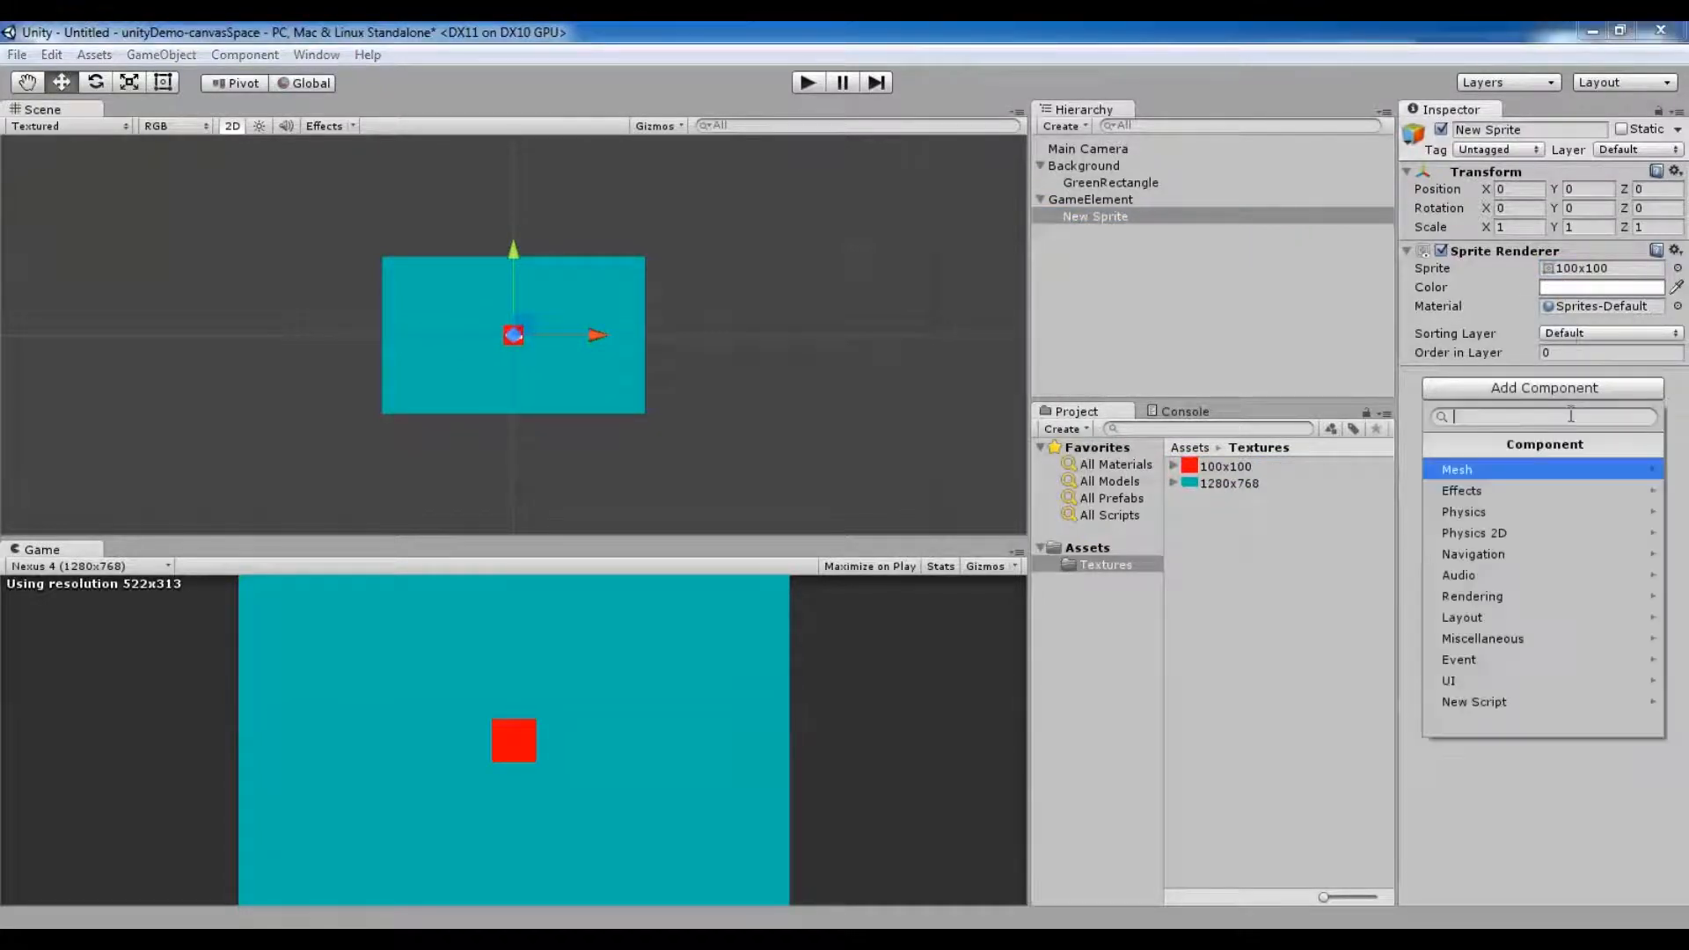
click(1513, 620)
click(1476, 471)
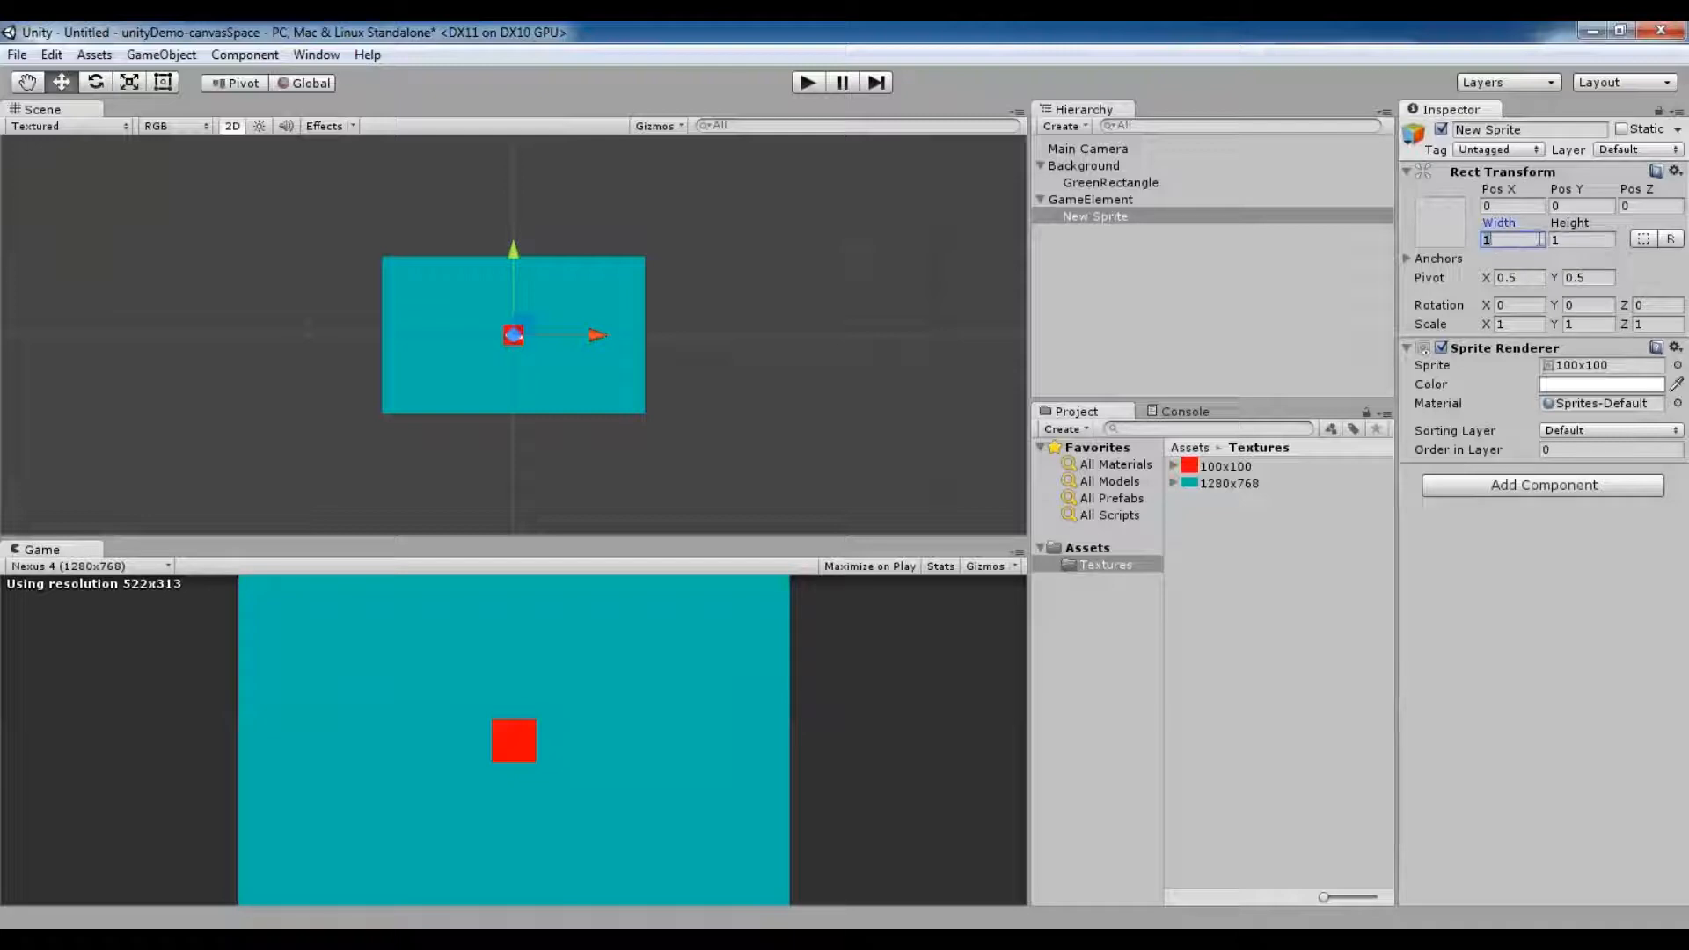
click(1566, 239)
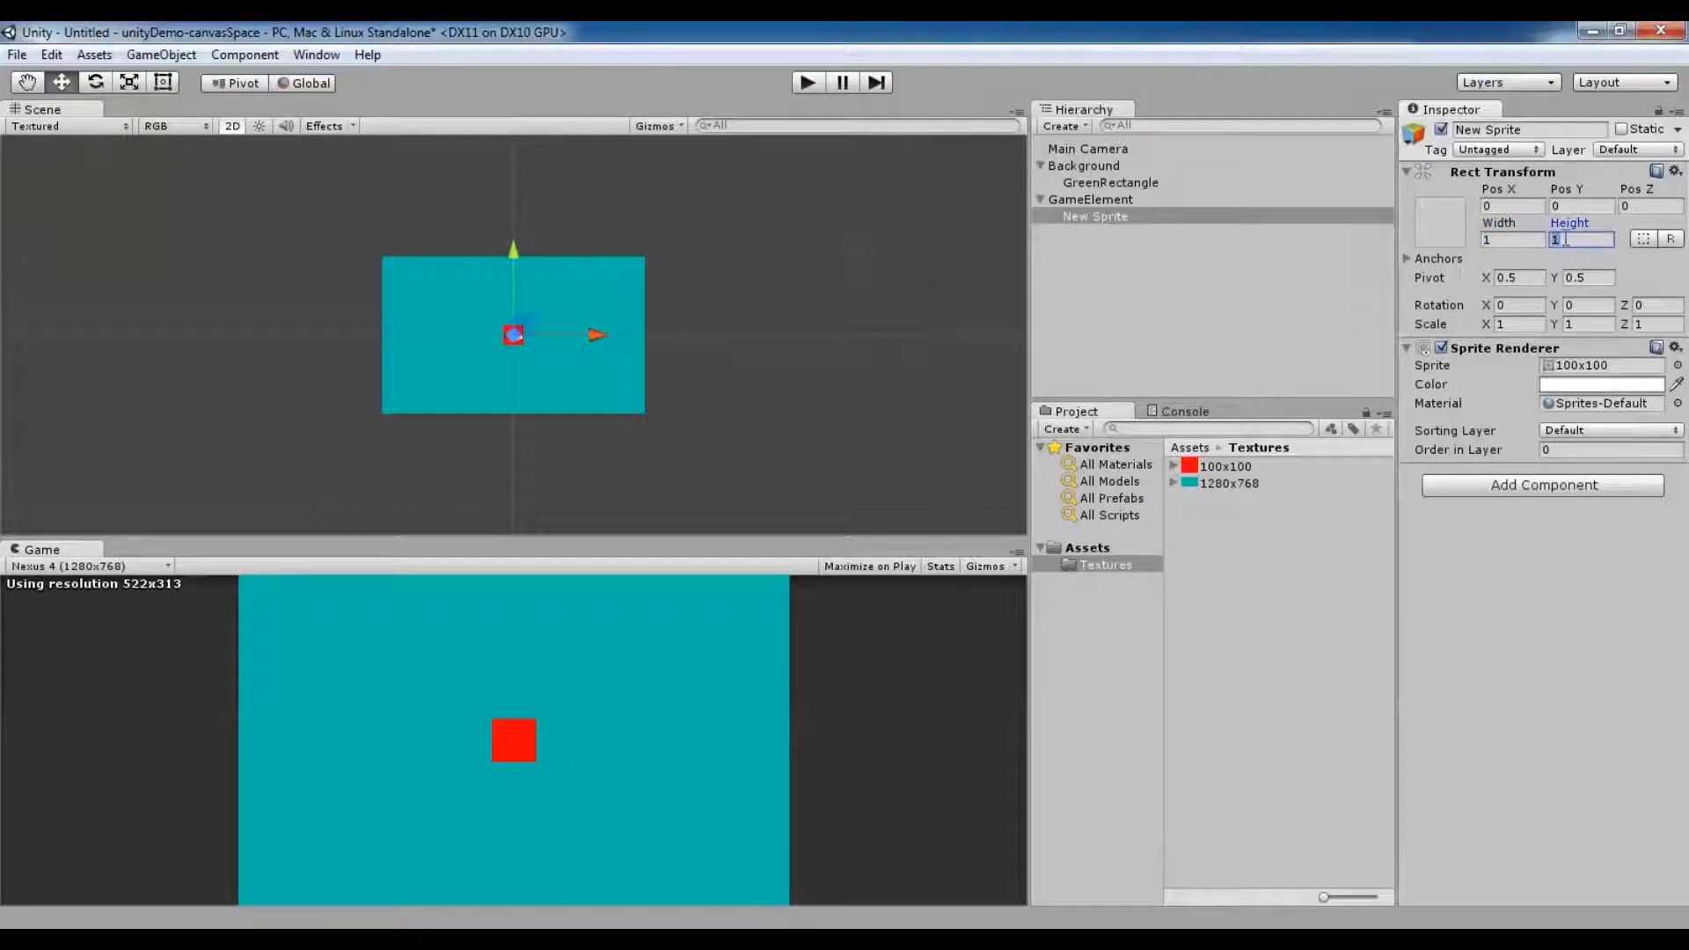
click(1520, 239)
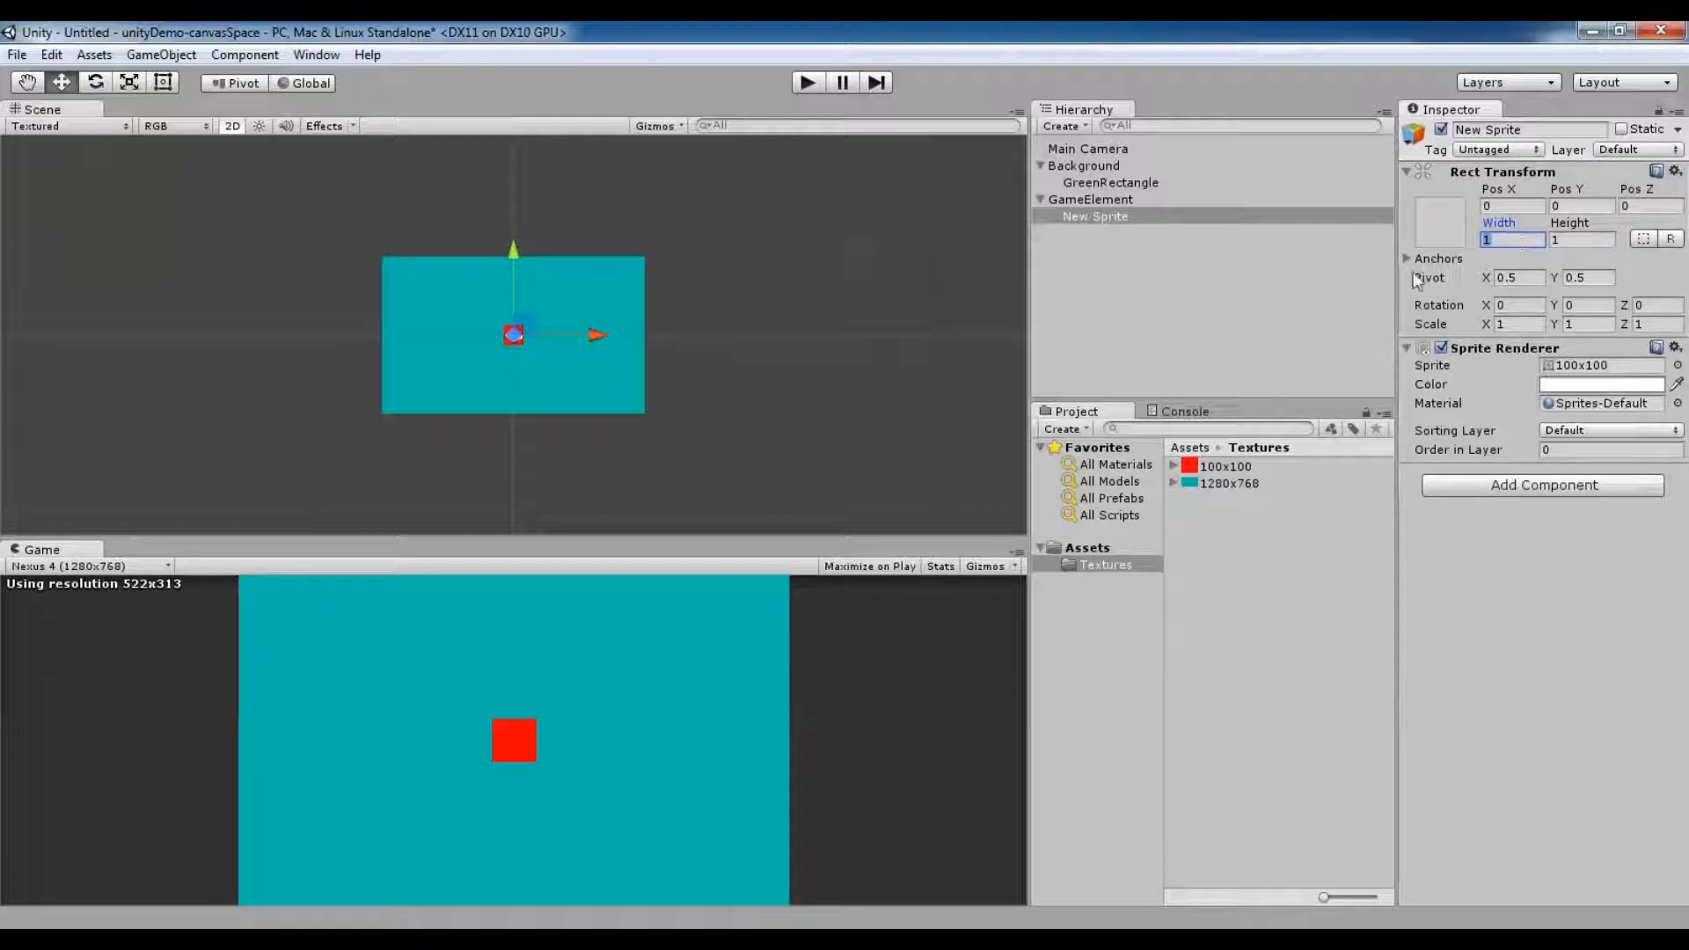
click(1141, 292)
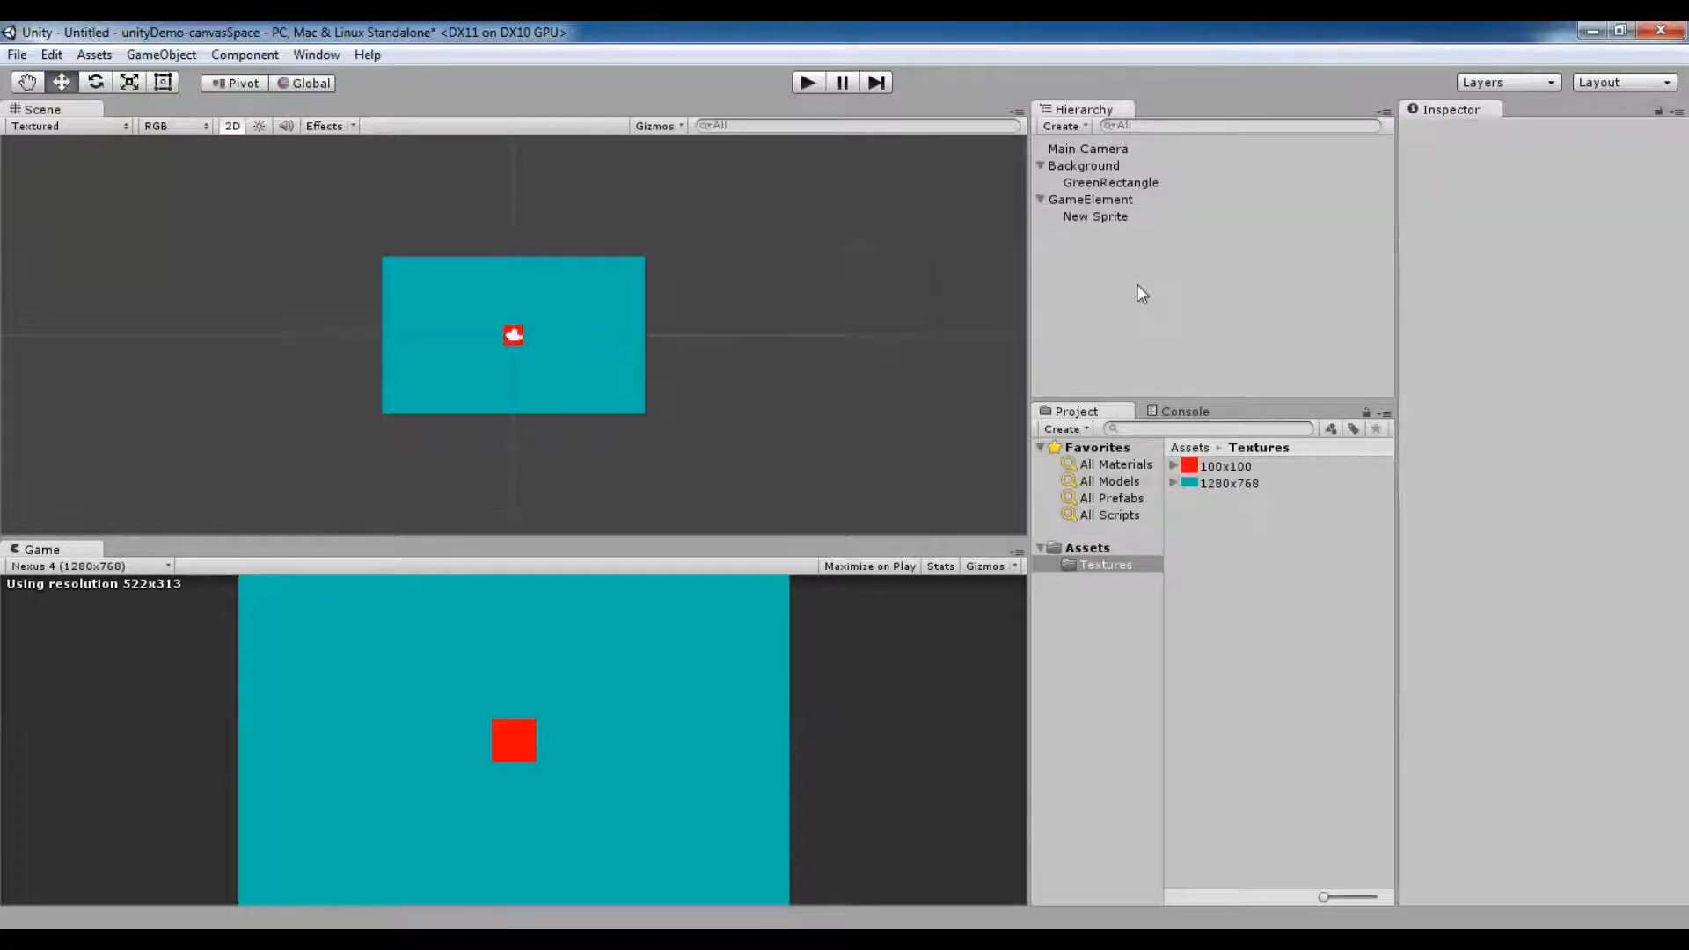
Add a UI Canvas at the scene's root level.
click(1075, 132)
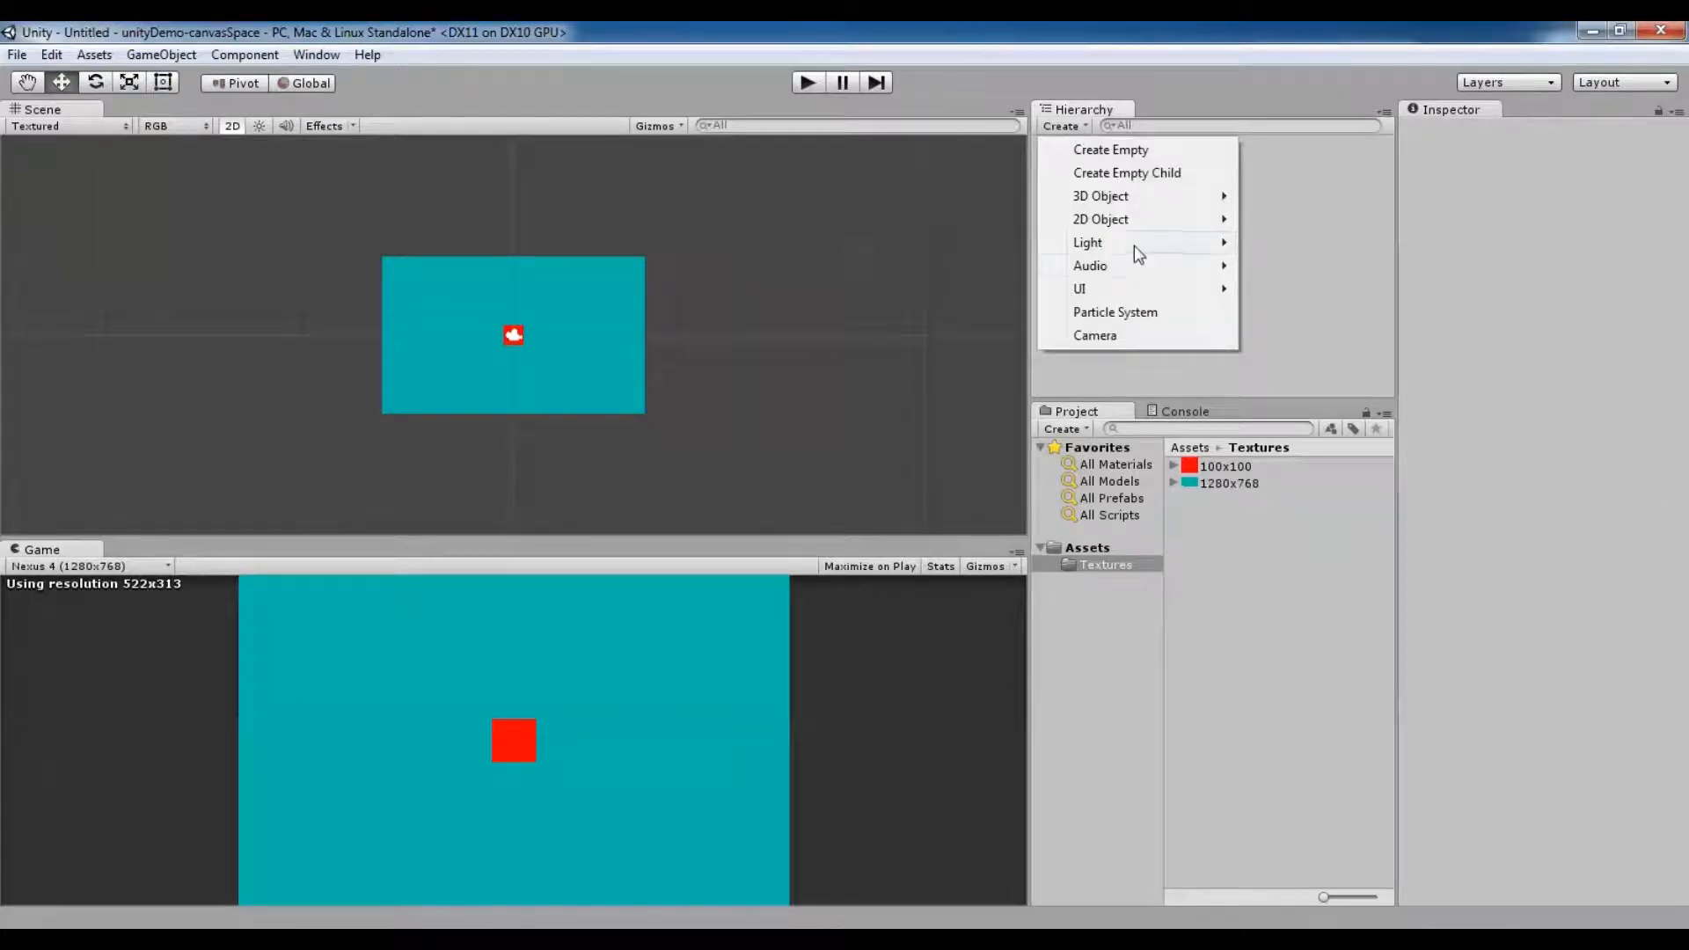
mouse_move(1147, 295)
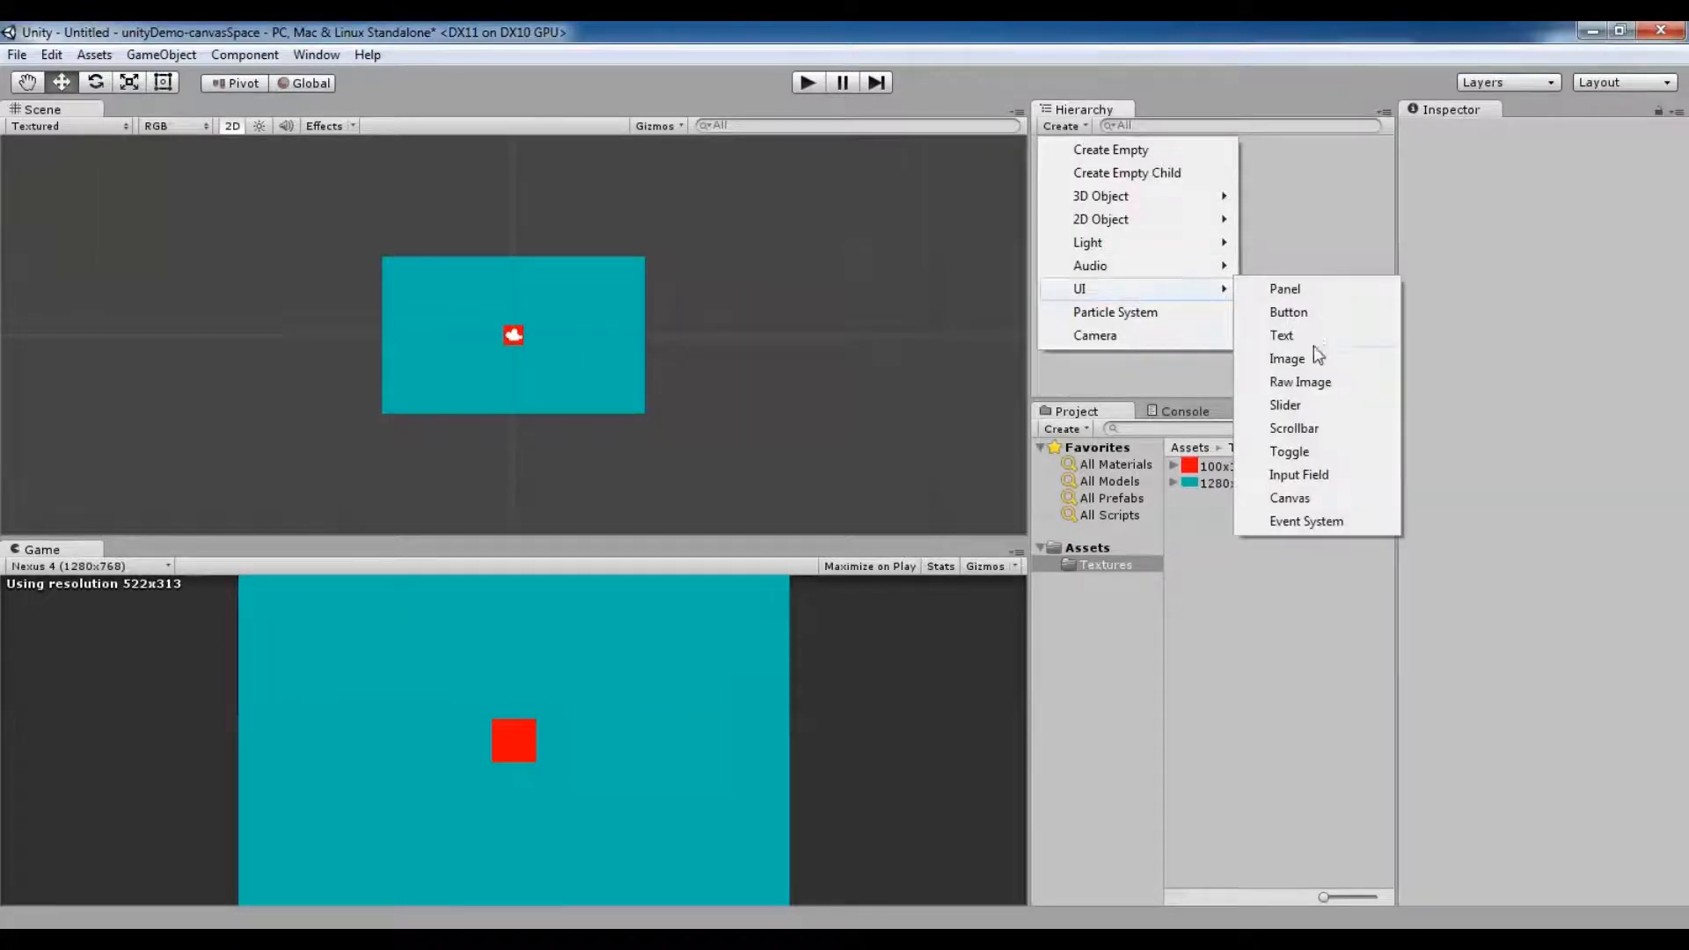
click(1317, 500)
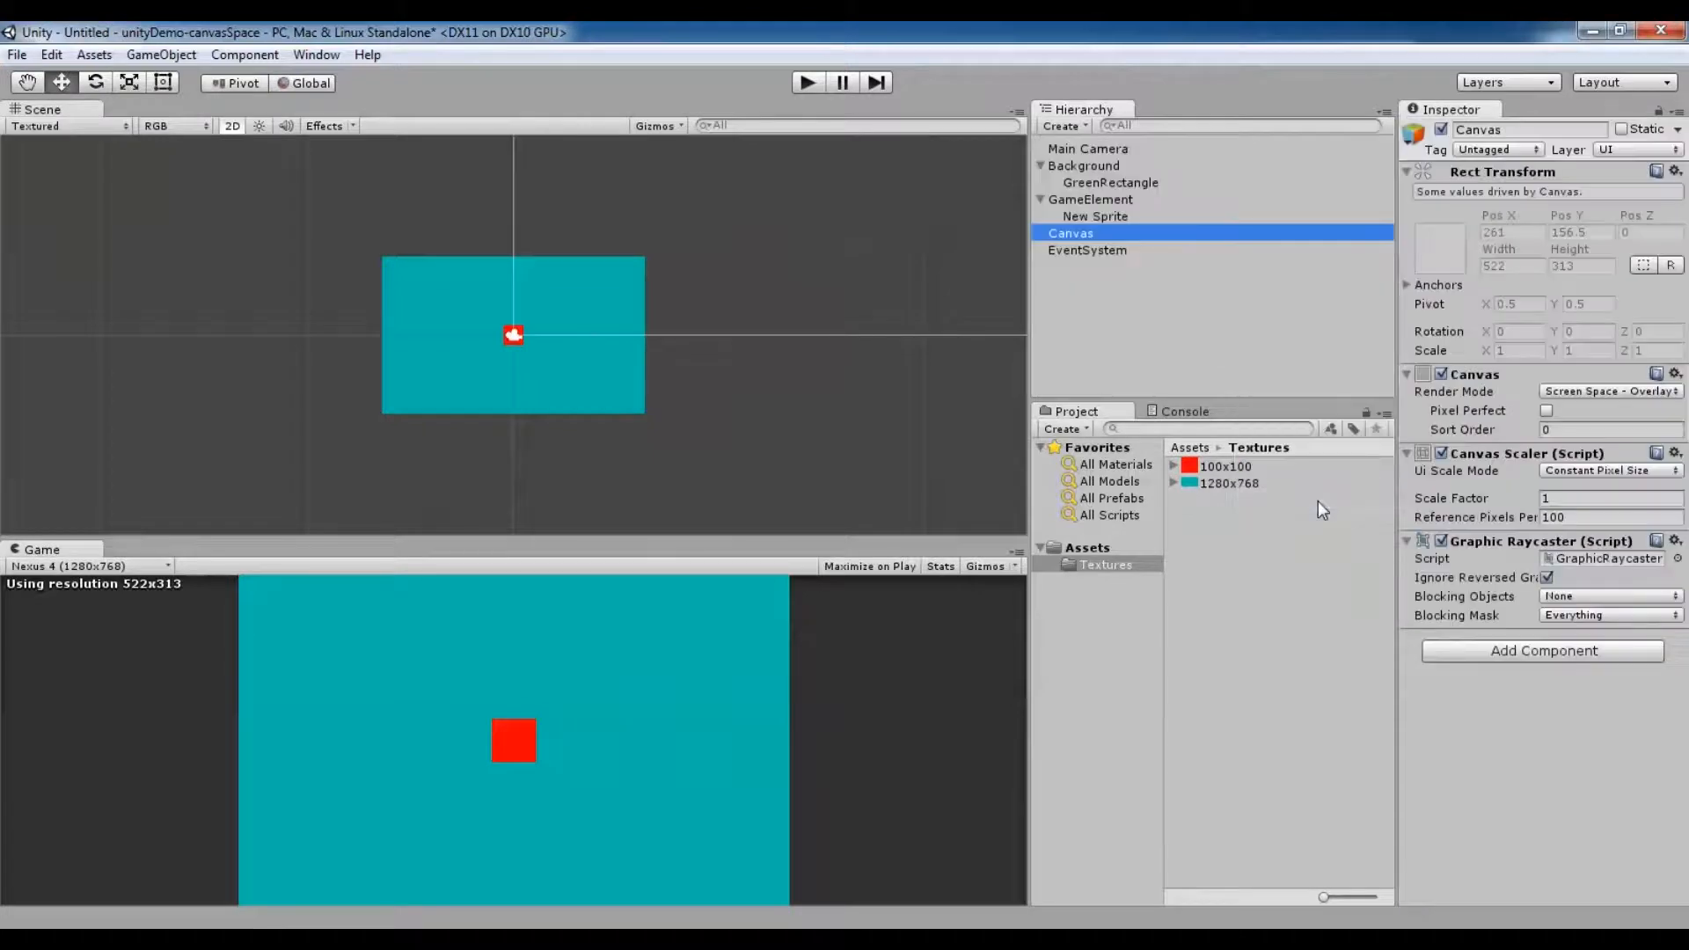
scroll(754, 324, down, 8)
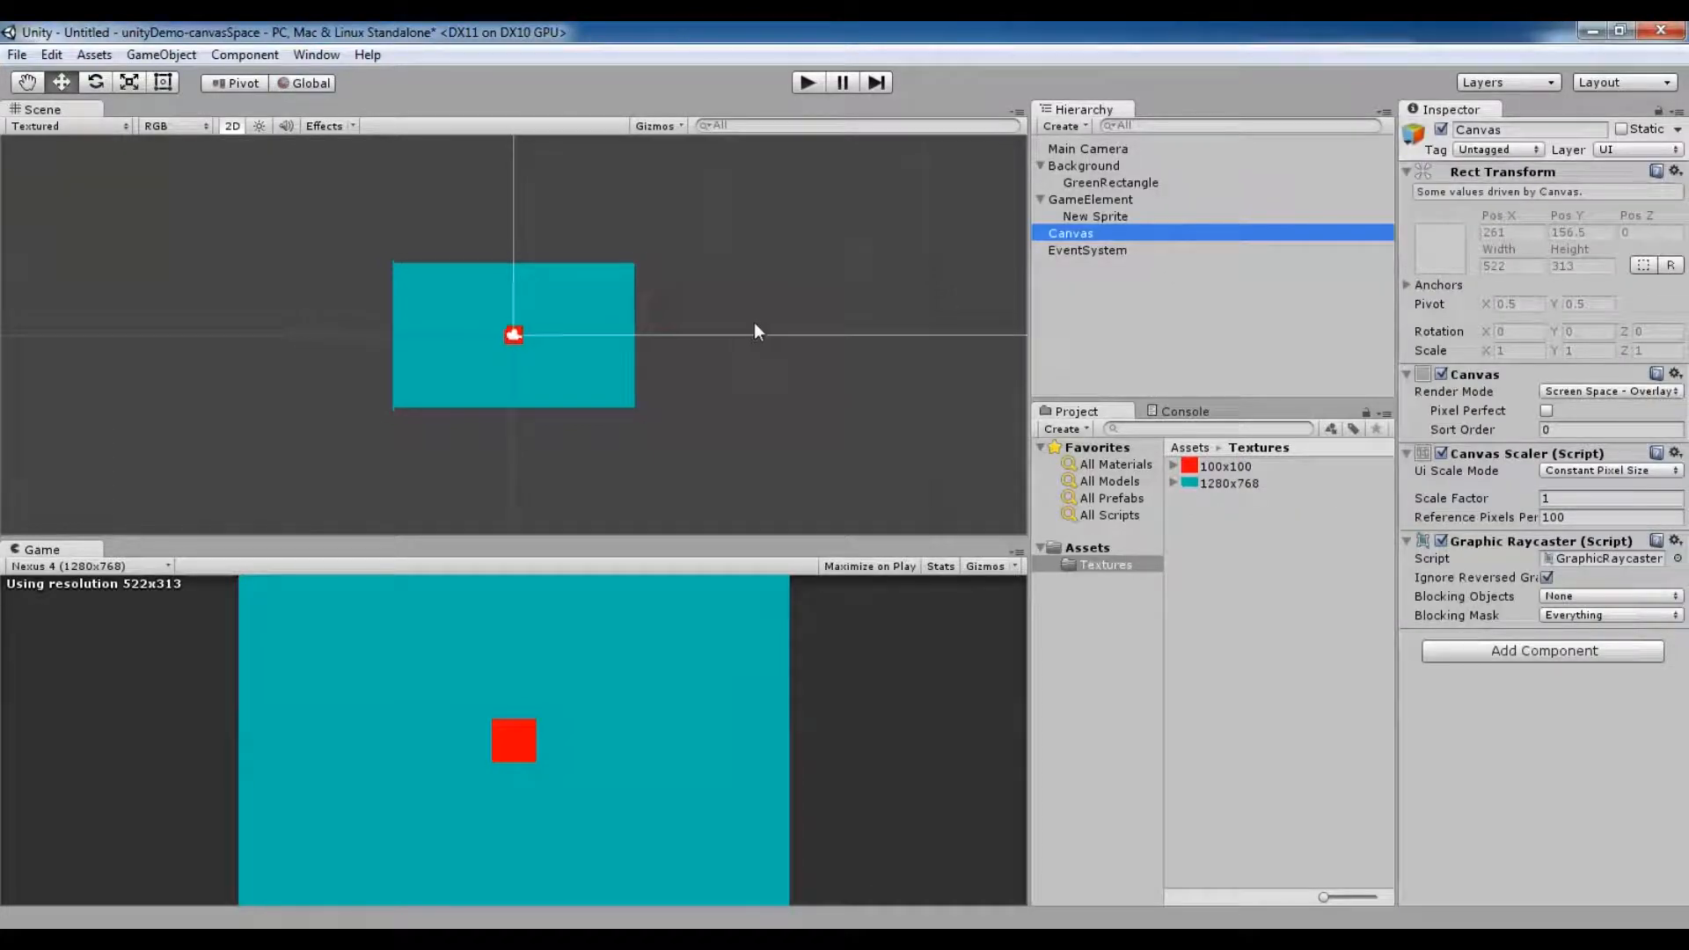
Examine the Canvas outline in the scene and compare its size and placement with the background sprite.
middle_drag(806, 276, 528, 402)
scroll(645, 366, down, 3)
scroll(642, 357, down, 3)
middle_drag(762, 239, 599, 366)
scroll(611, 359, down, 5)
scroll(626, 366, down, 2)
middle_drag(757, 260, 607, 332)
scroll(606, 335, down, 4)
middle_drag(747, 219, 786, 272)
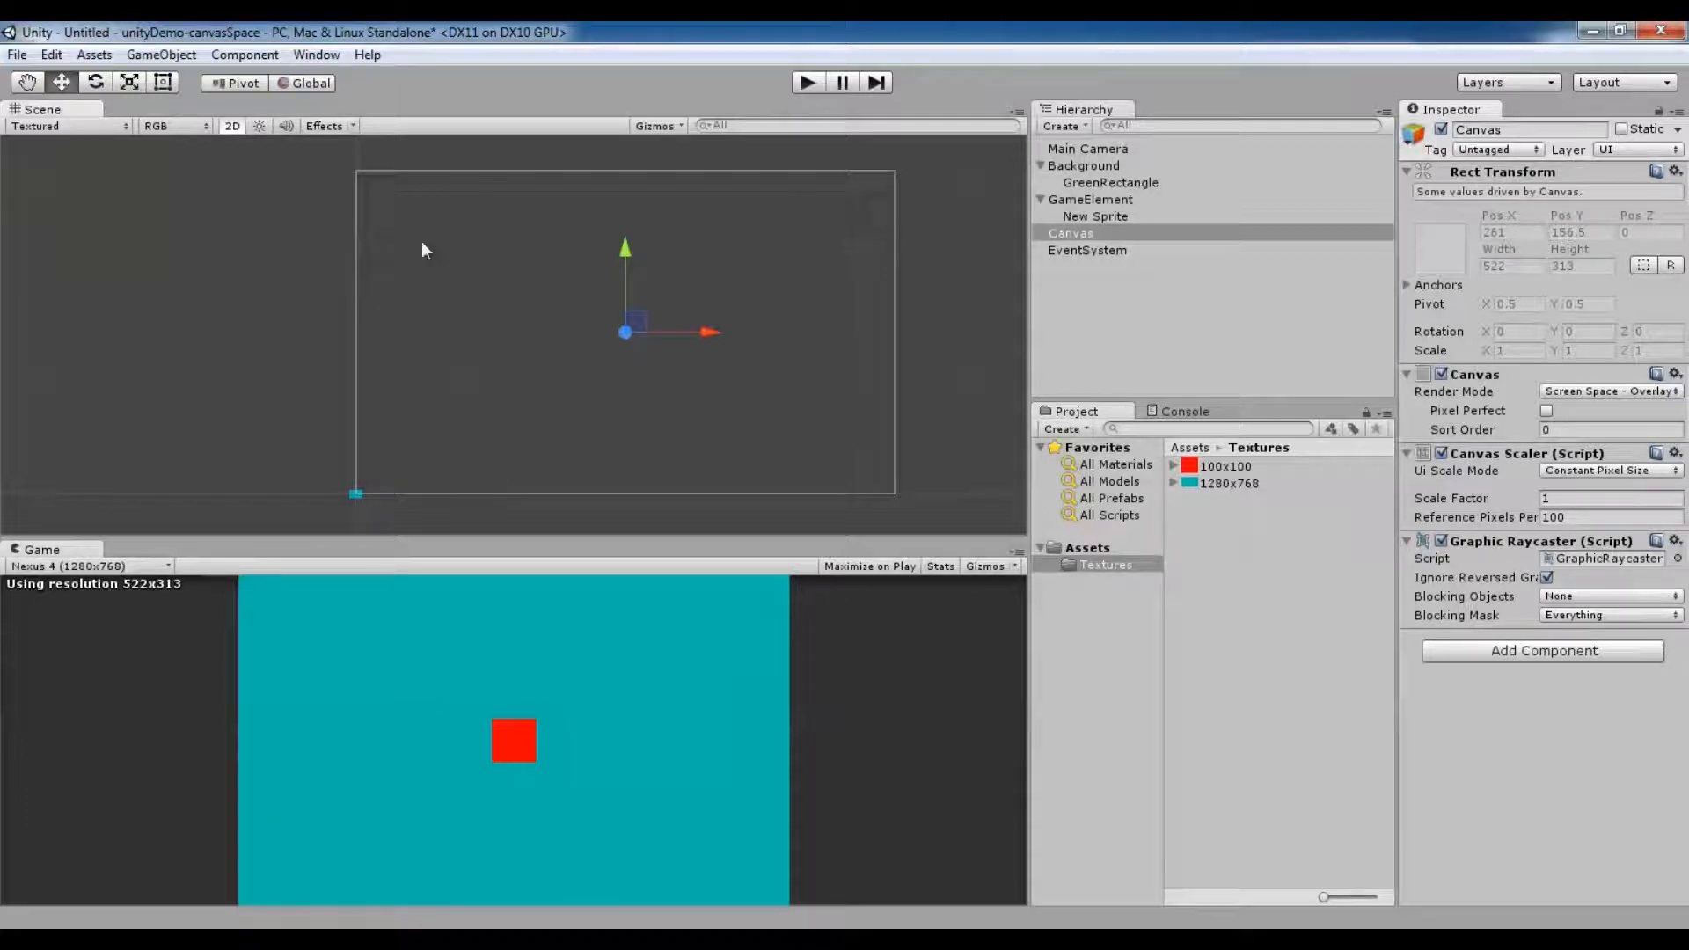
Switch the Canvas render mode to World Space and set its width to 1280 and height to 768.
click(1621, 392)
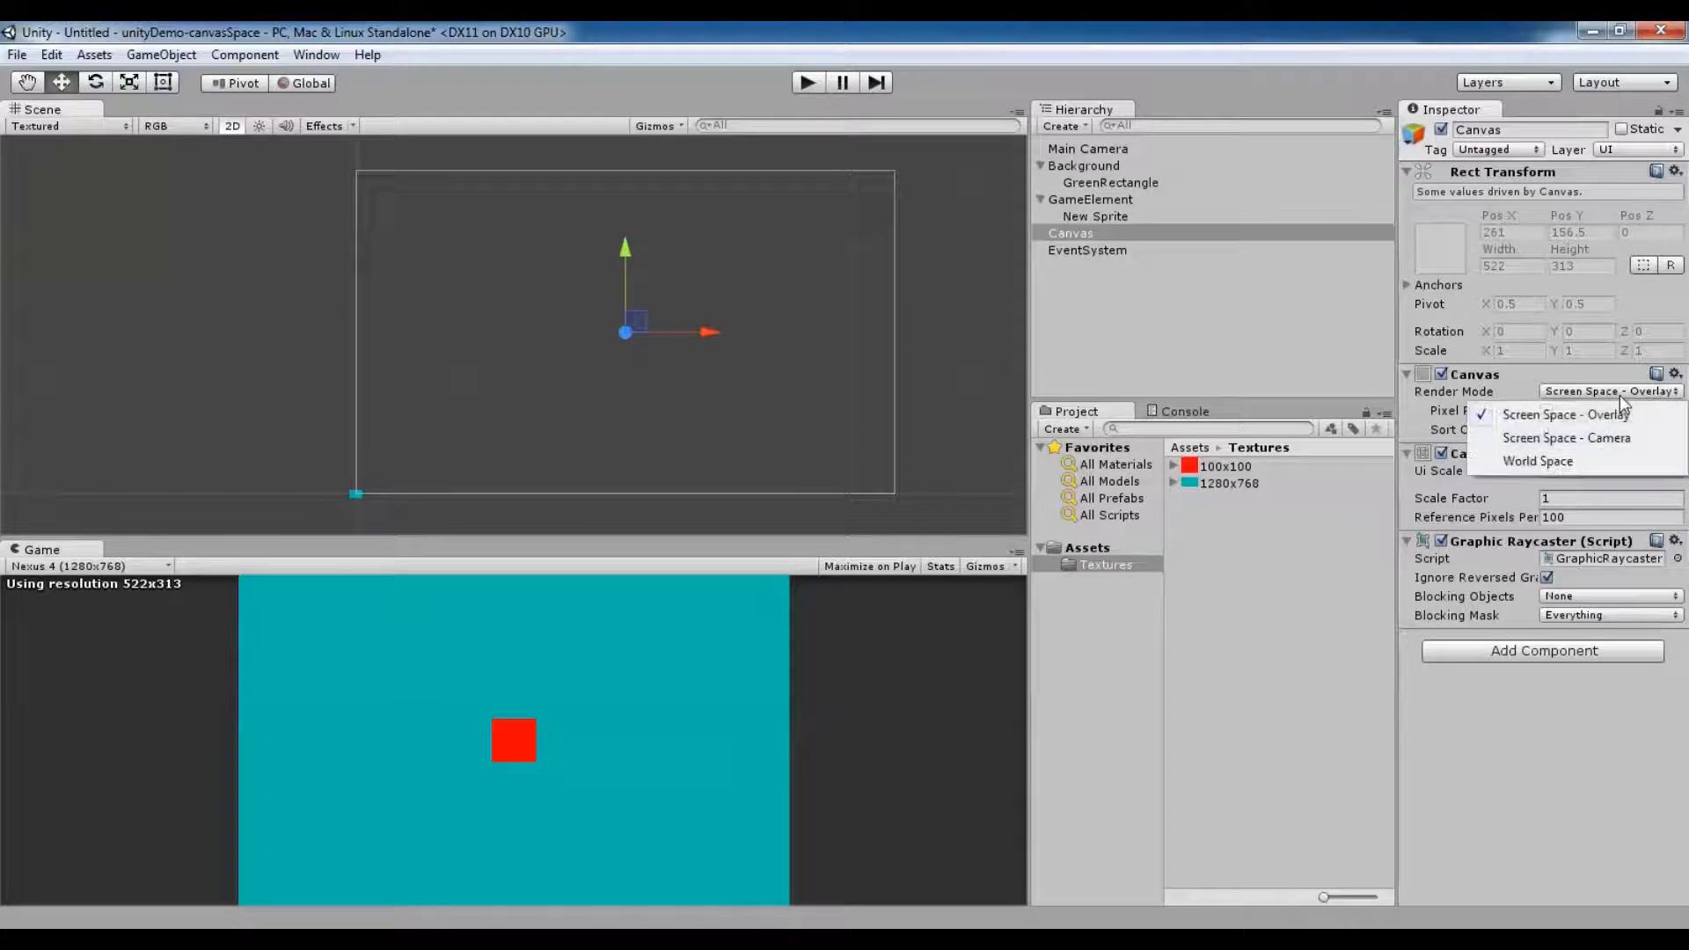
click(1586, 463)
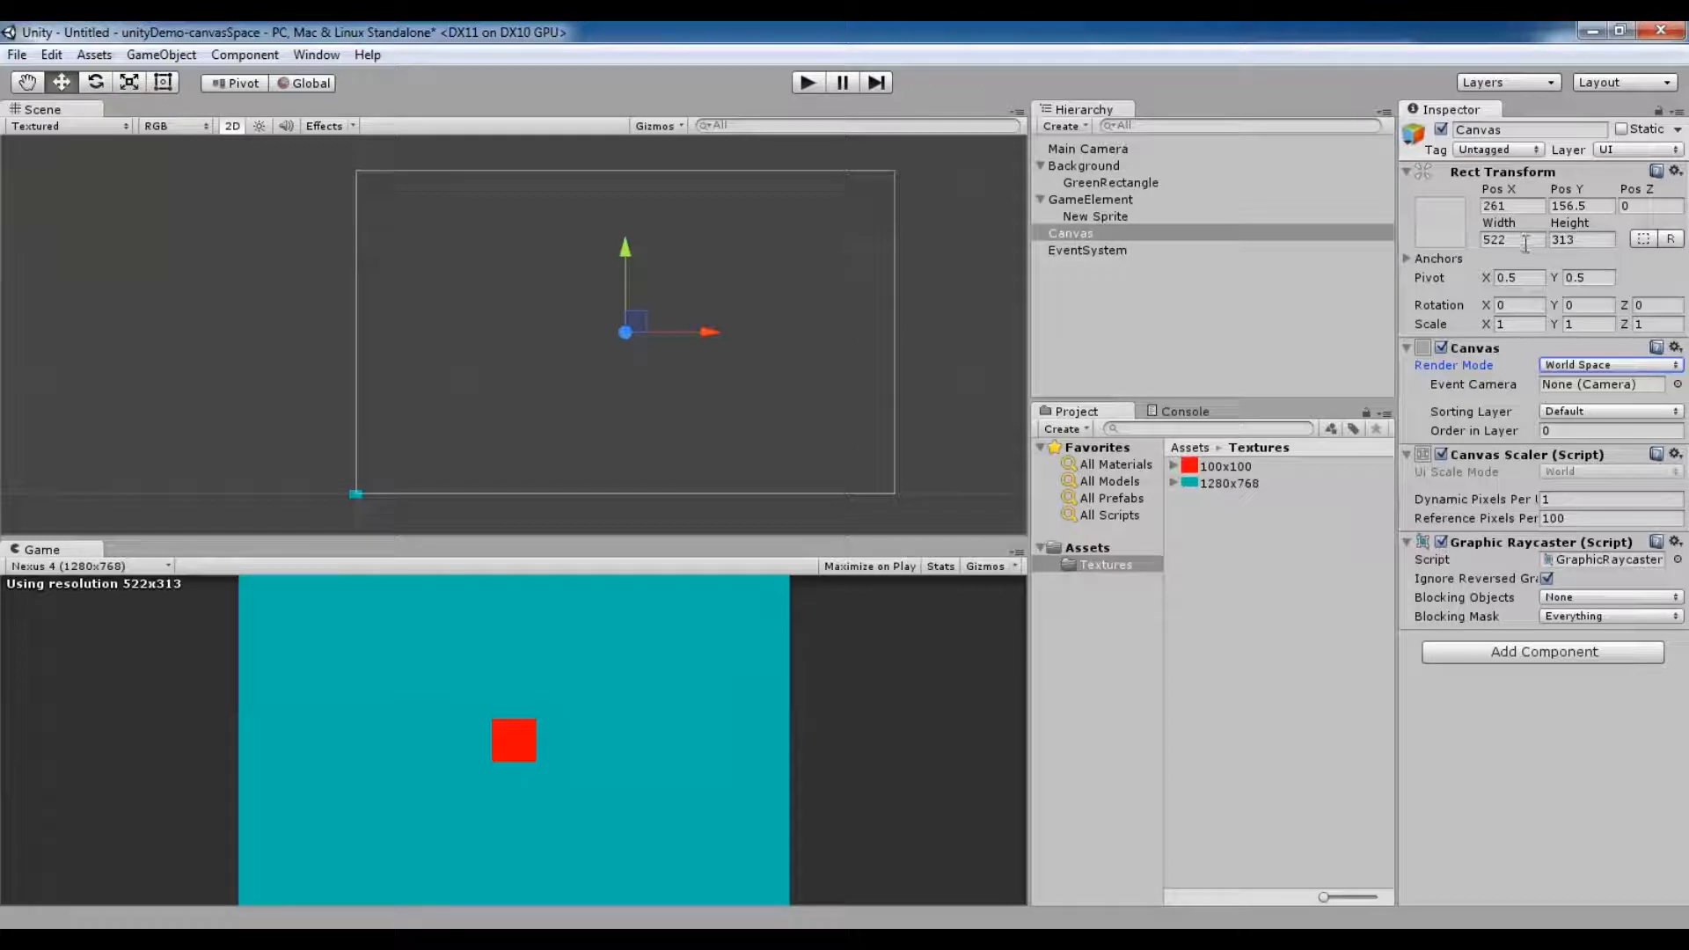
drag(1526, 244, 1488, 245)
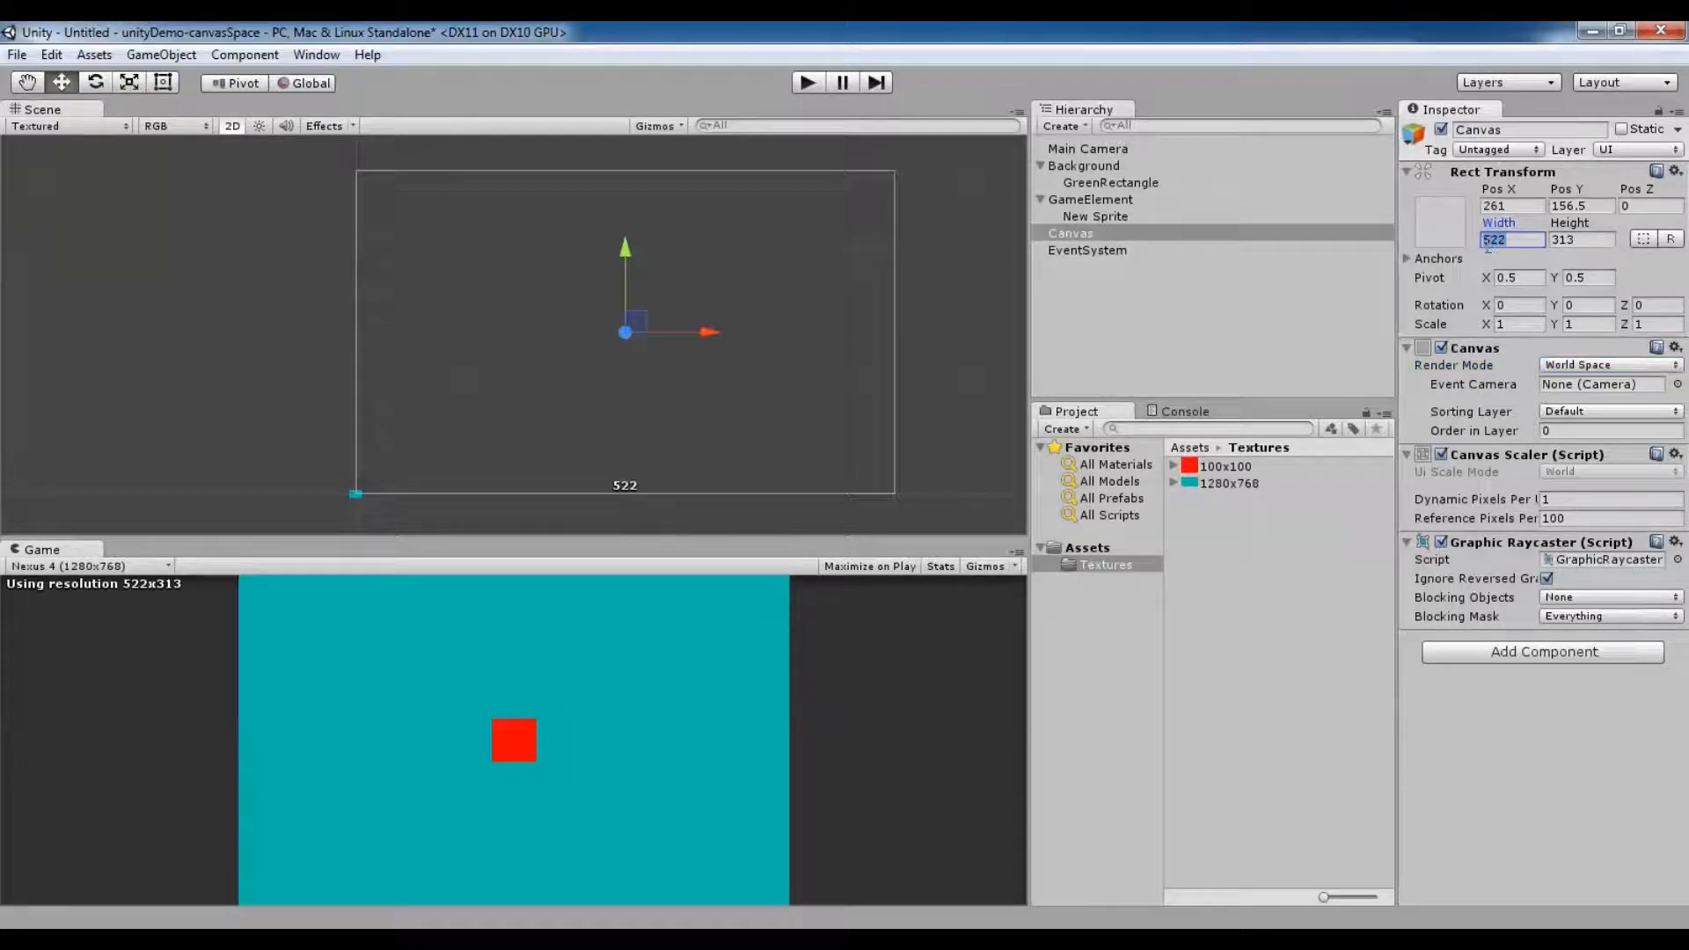
text(125)
key(BackSpace)
text(80)
click(1571, 239)
text(768)
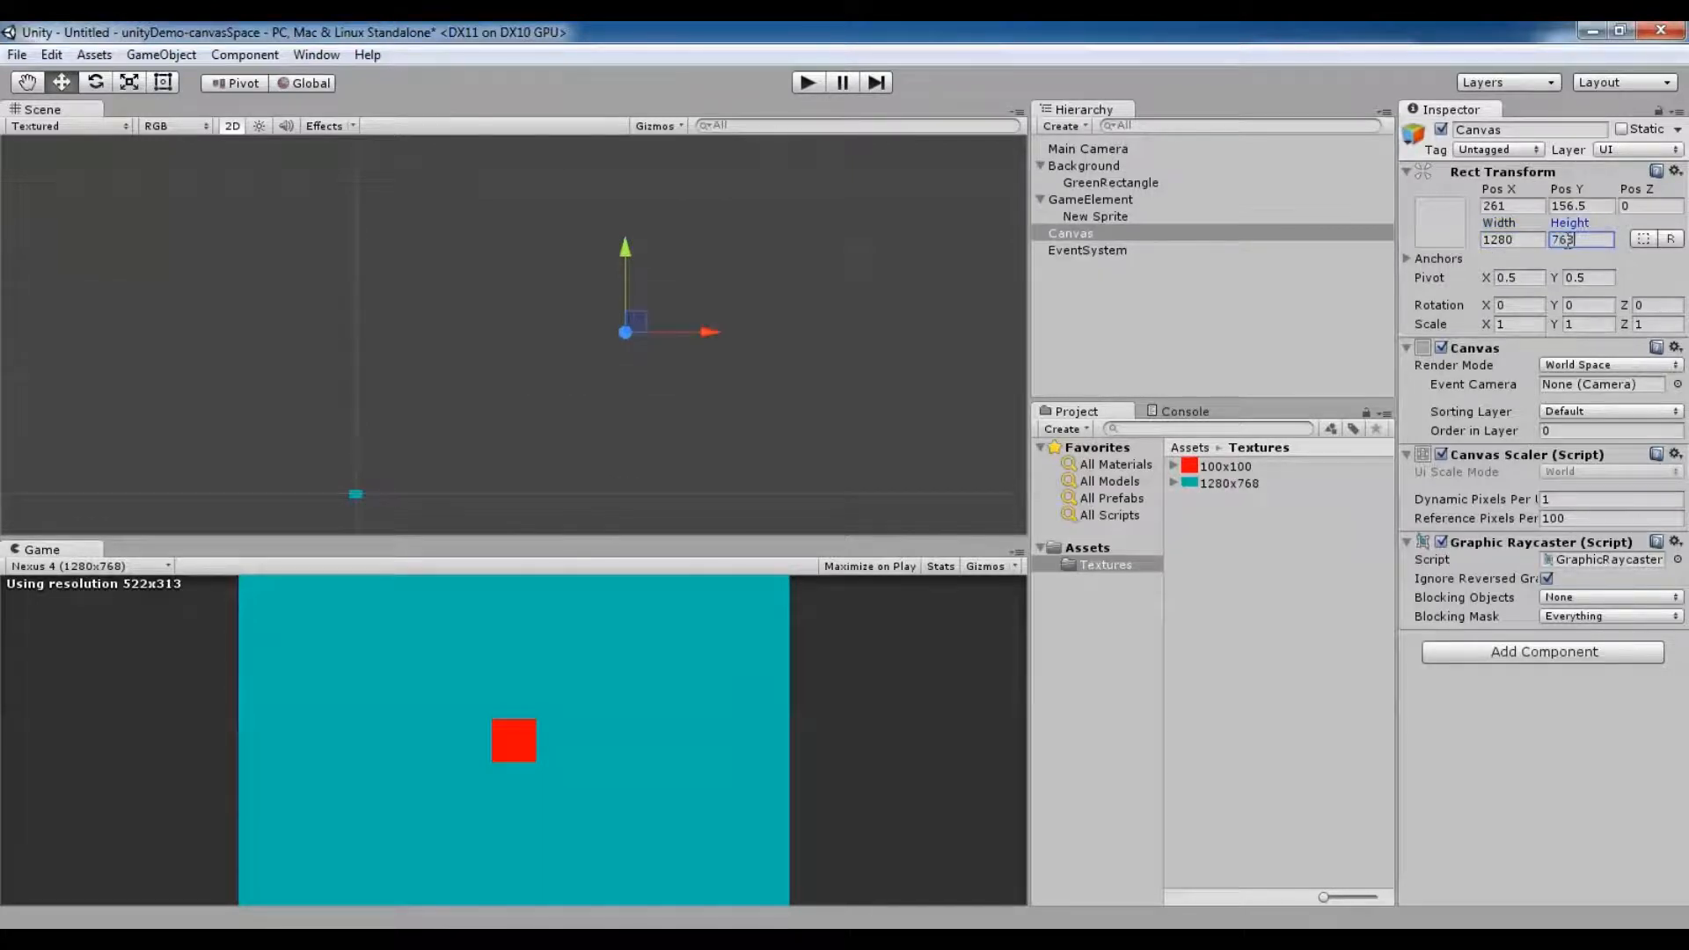
Set the Canvas scale to 0.01 in both X and Y.
click(1522, 322)
text(0.01)
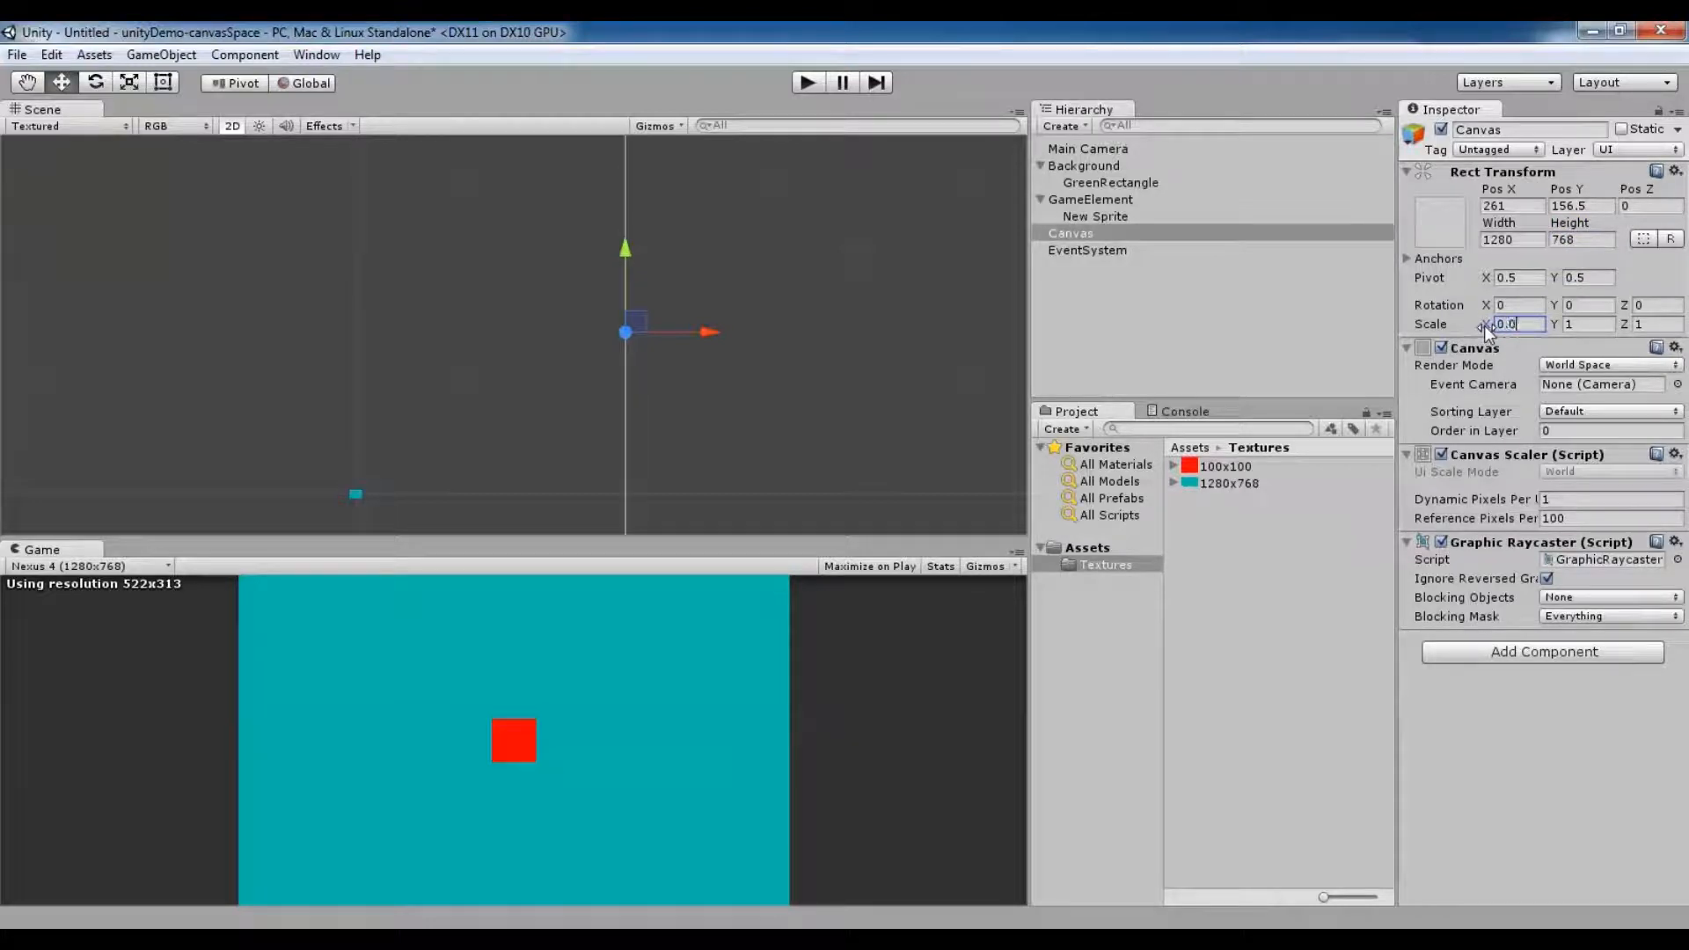
click(1566, 325)
text(0.0)
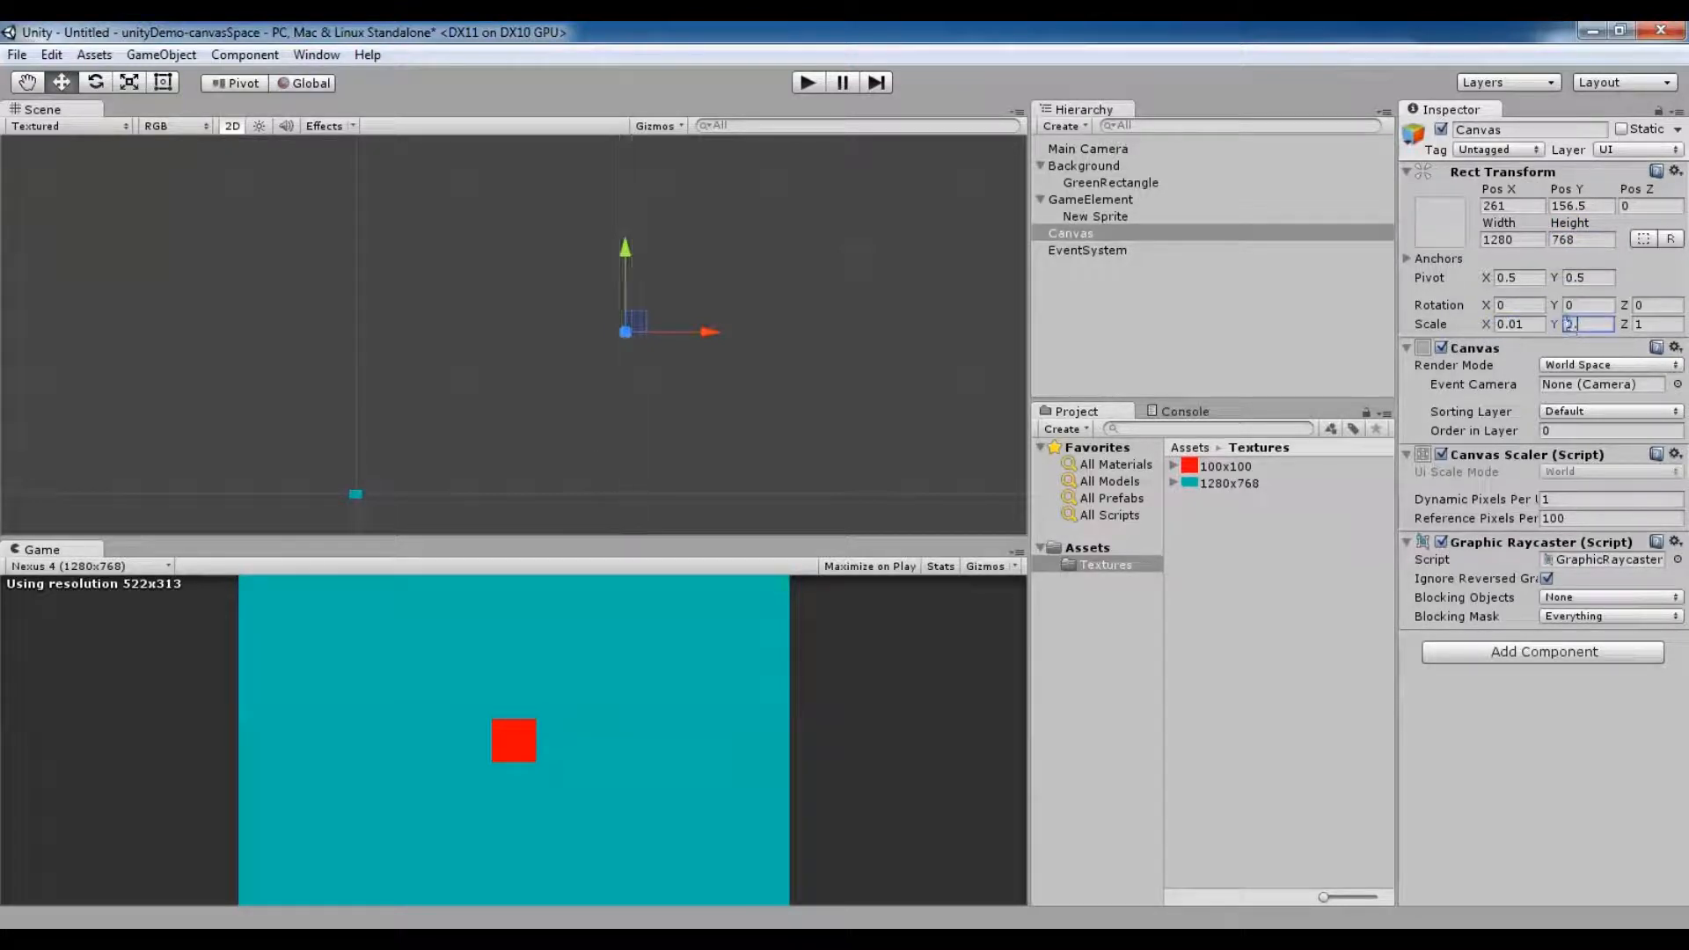
text(1)
Place the Canvas at the world origin by setting its X and Y position to 0.
scroll(617, 358, down, 3)
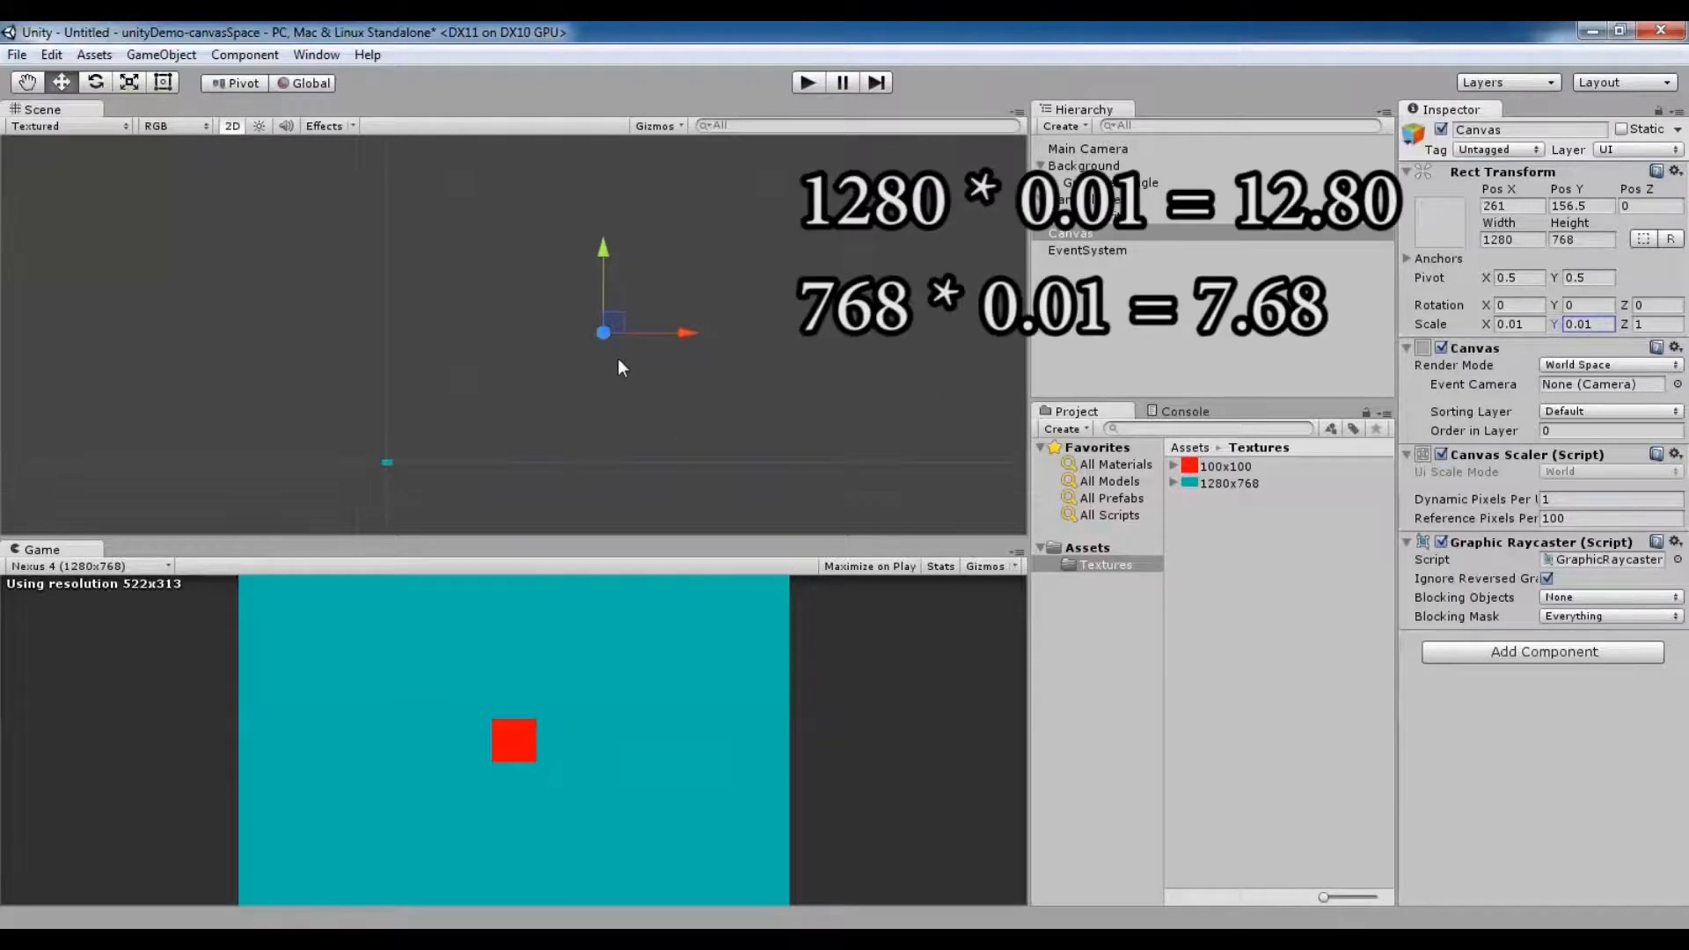
scroll(618, 357, up, 3)
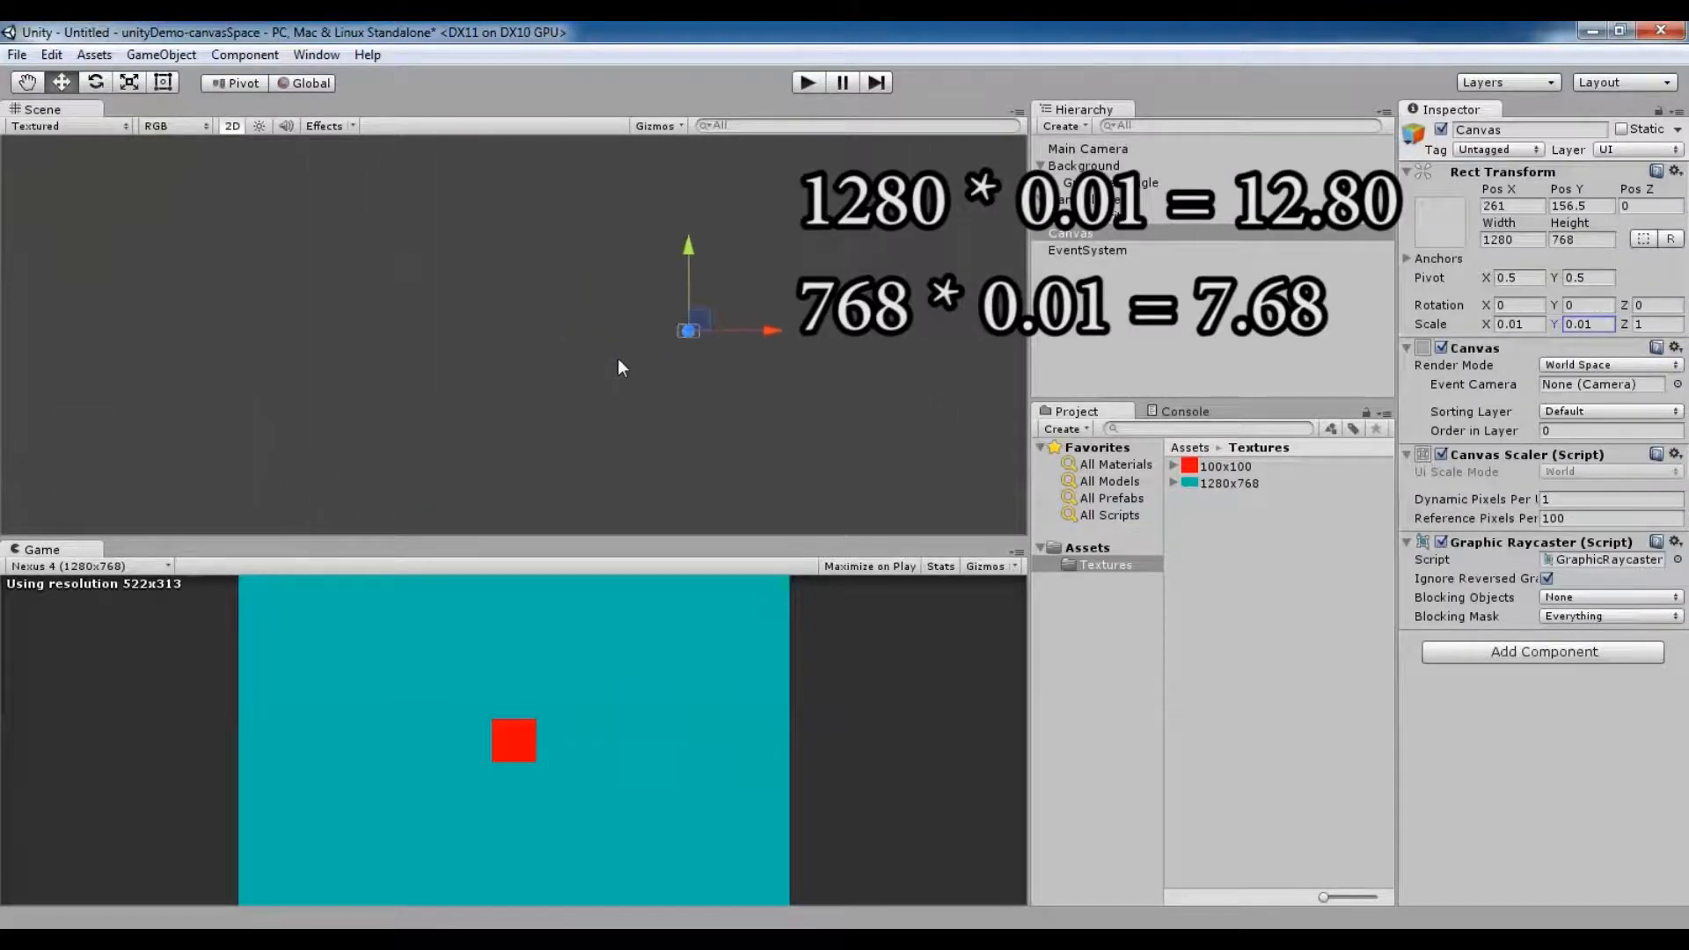
scroll(721, 320, up, 6)
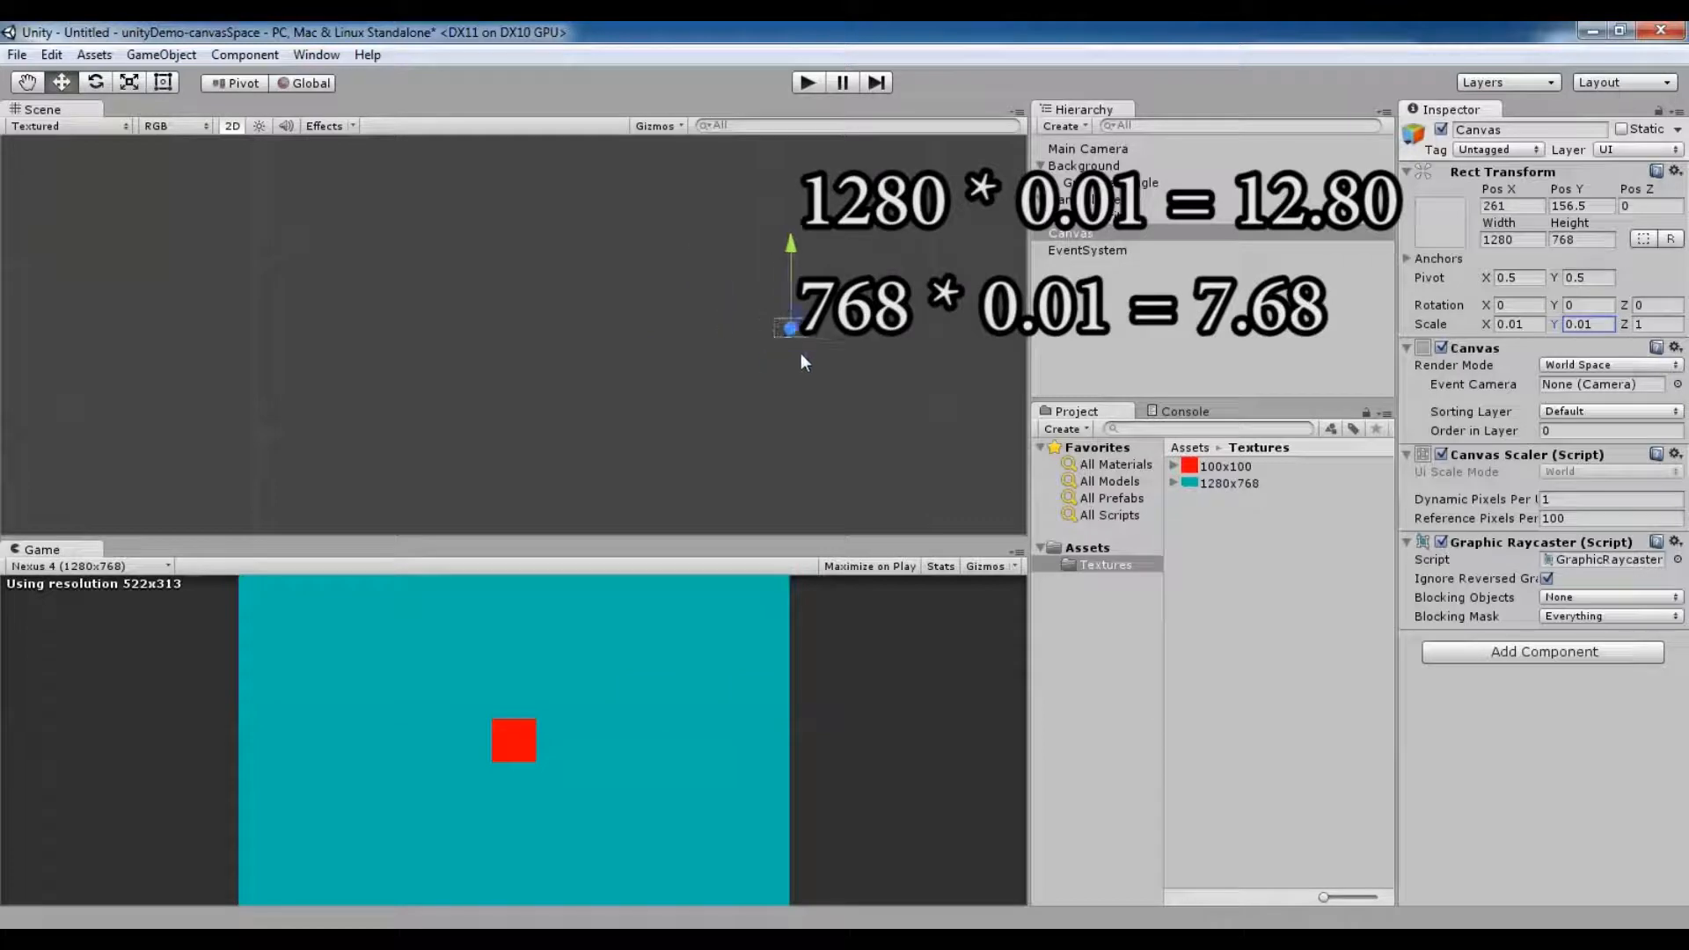
click(1505, 205)
text(0)
click(1583, 204)
text(0)
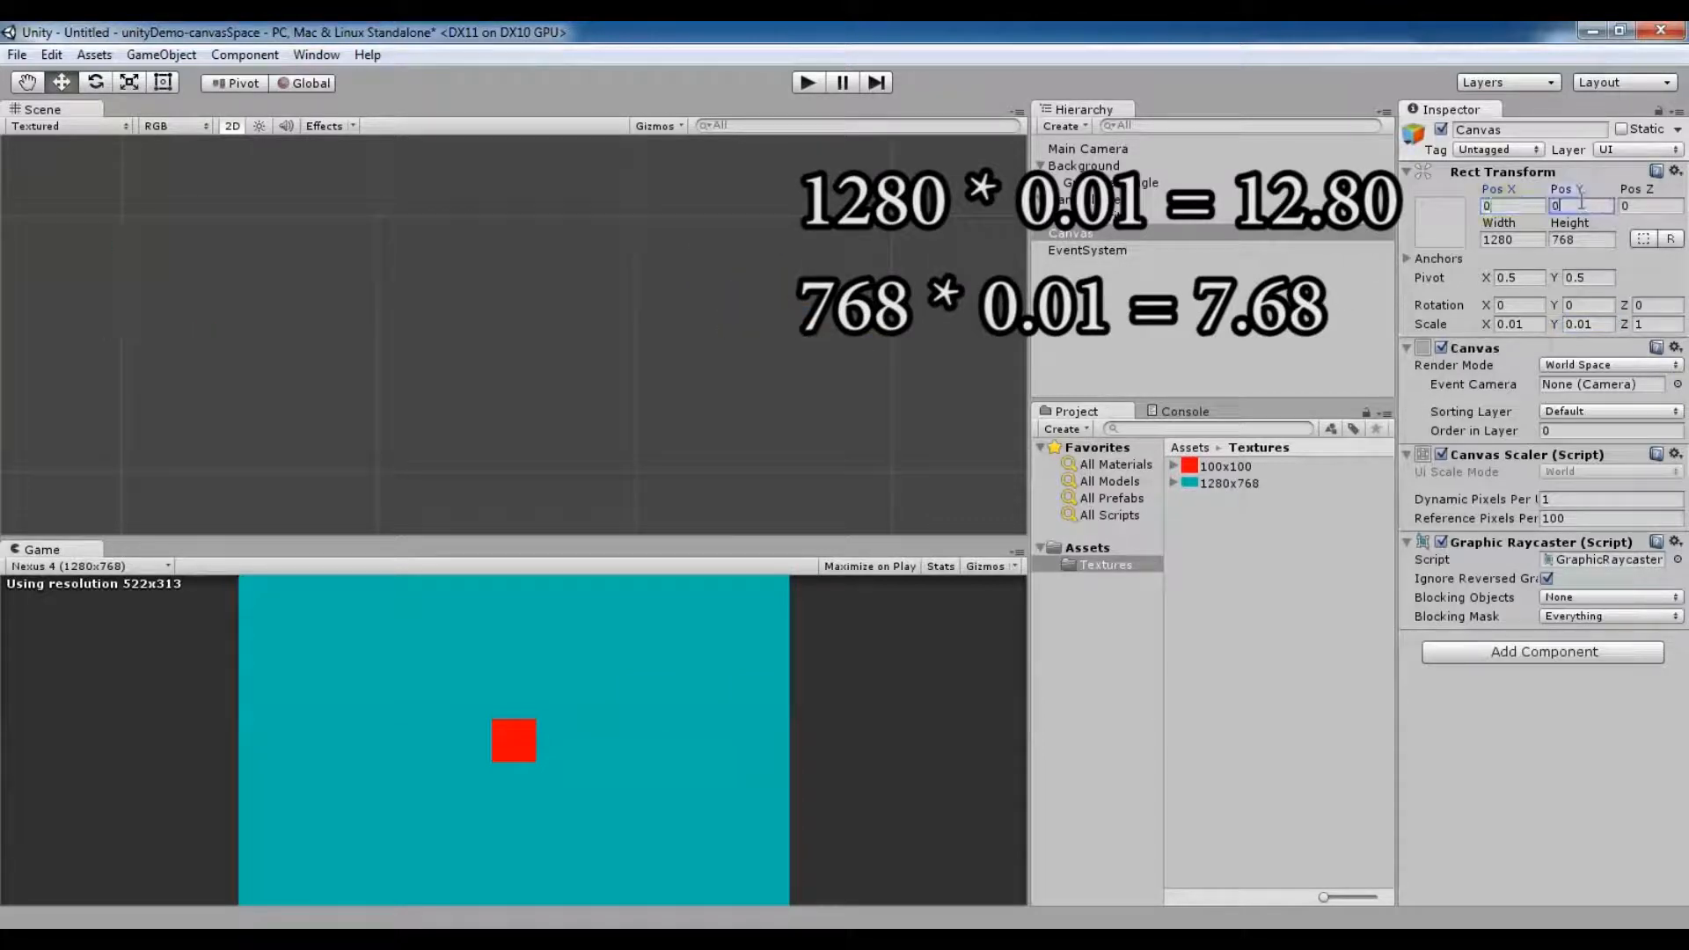
Examine how the Canvas outline lines up with the background sprite in the scene.
click(1070, 235)
middle_drag(414, 419, 627, 370)
scroll(627, 370, up, 5)
middle_drag(714, 470, 631, 346)
scroll(632, 347, up, 8)
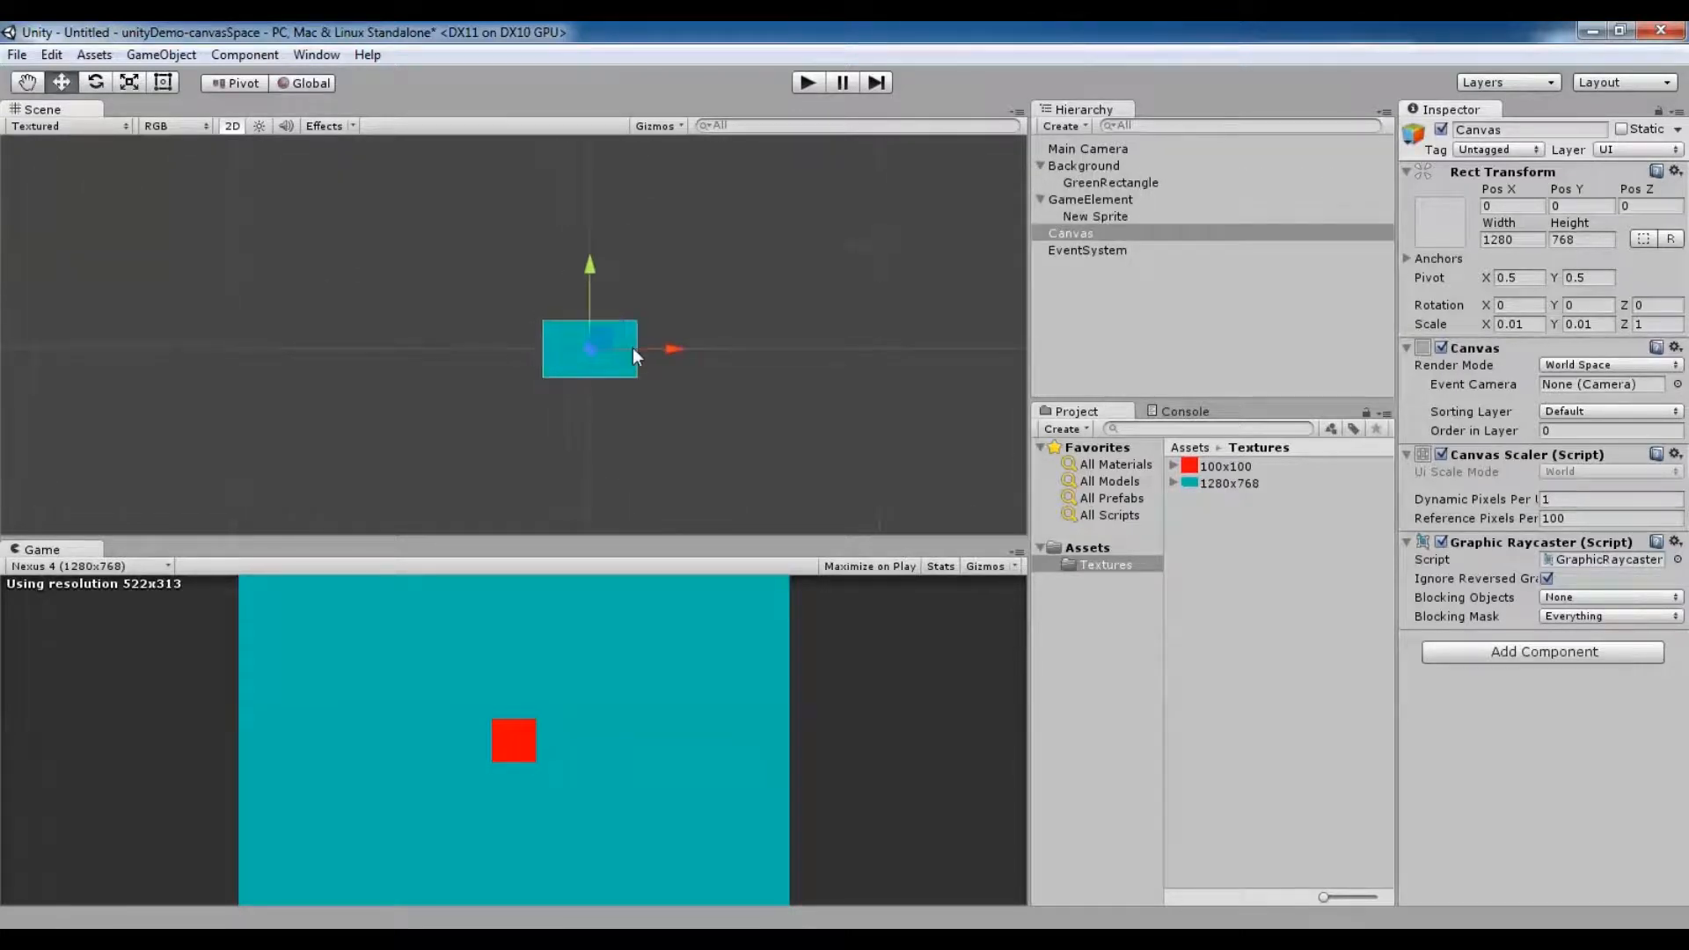
drag(909, 381, 788, 361)
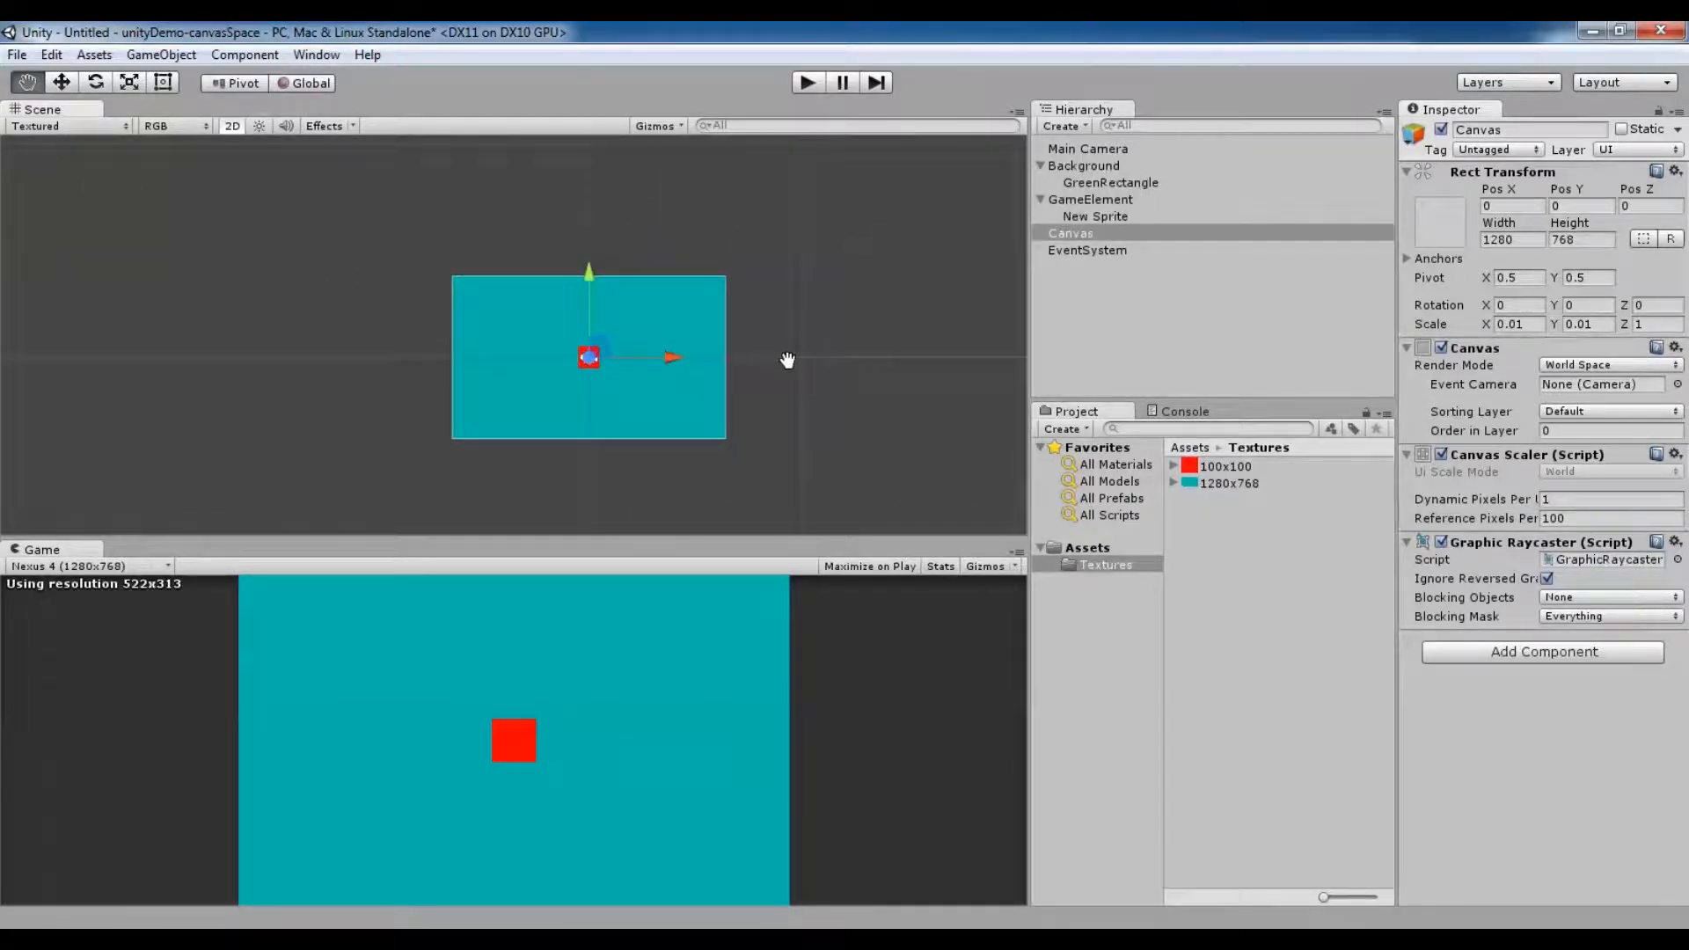
key(w)
scroll(789, 365, up, 2)
middle_drag(833, 396, 806, 385)
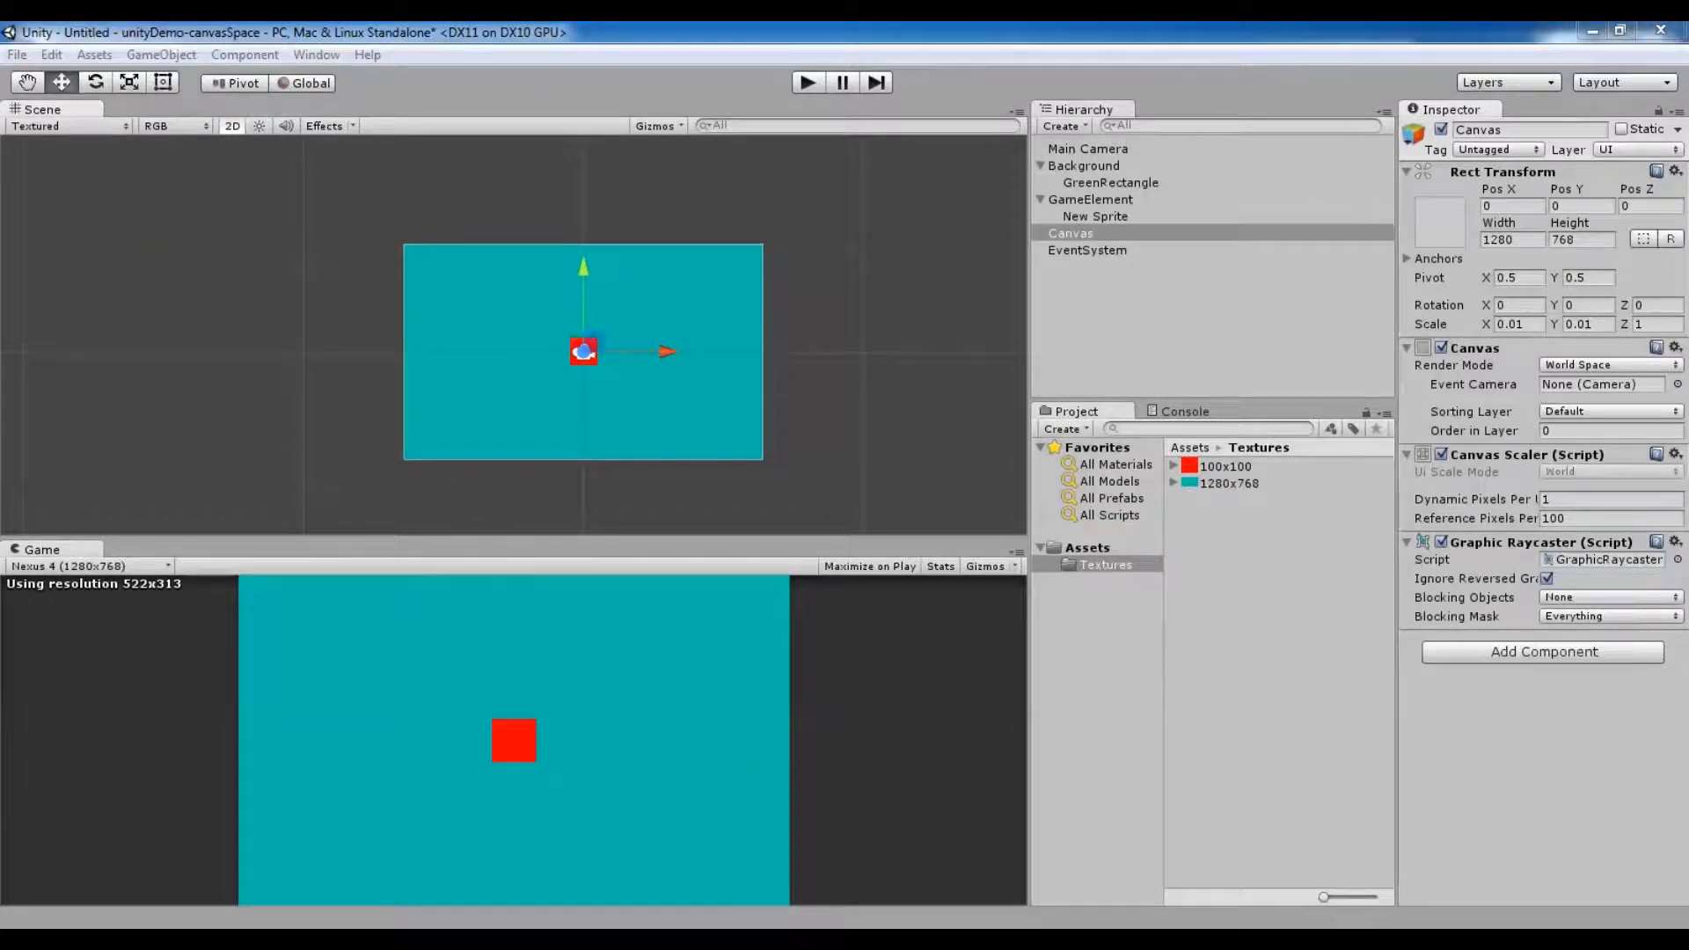
Add a UI Image as a child of the Canvas and assign it the 100x100 texture as source image.
right_click(1107, 232)
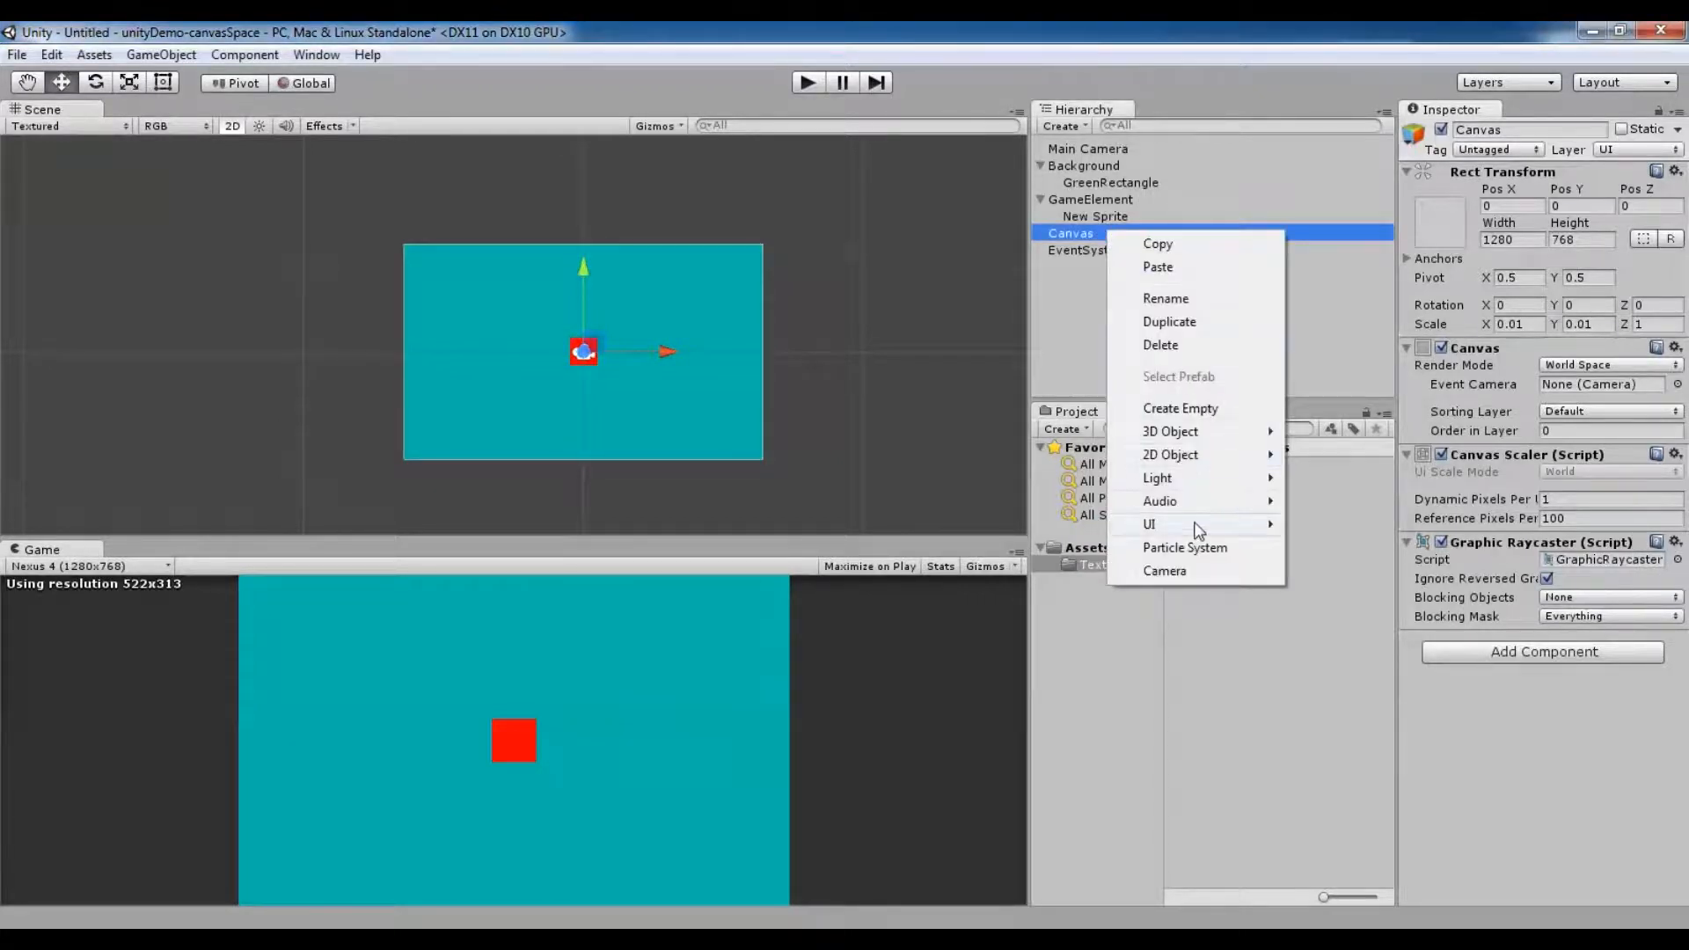
mouse_move(1198, 525)
click(1334, 595)
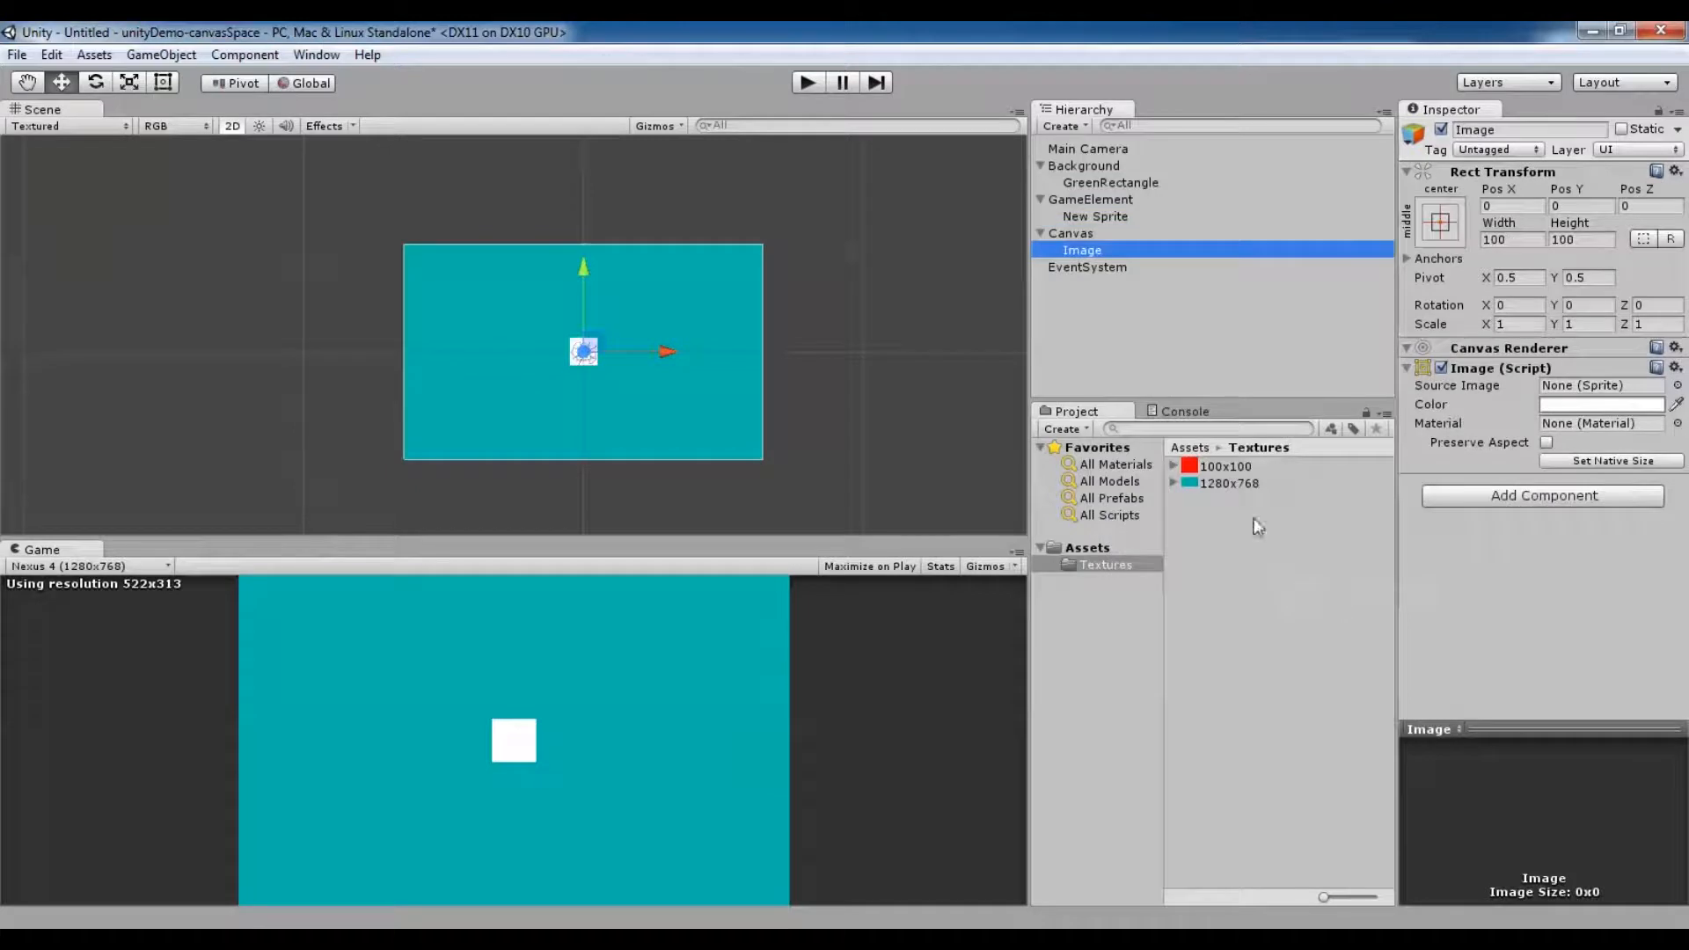
drag(1228, 479, 1560, 389)
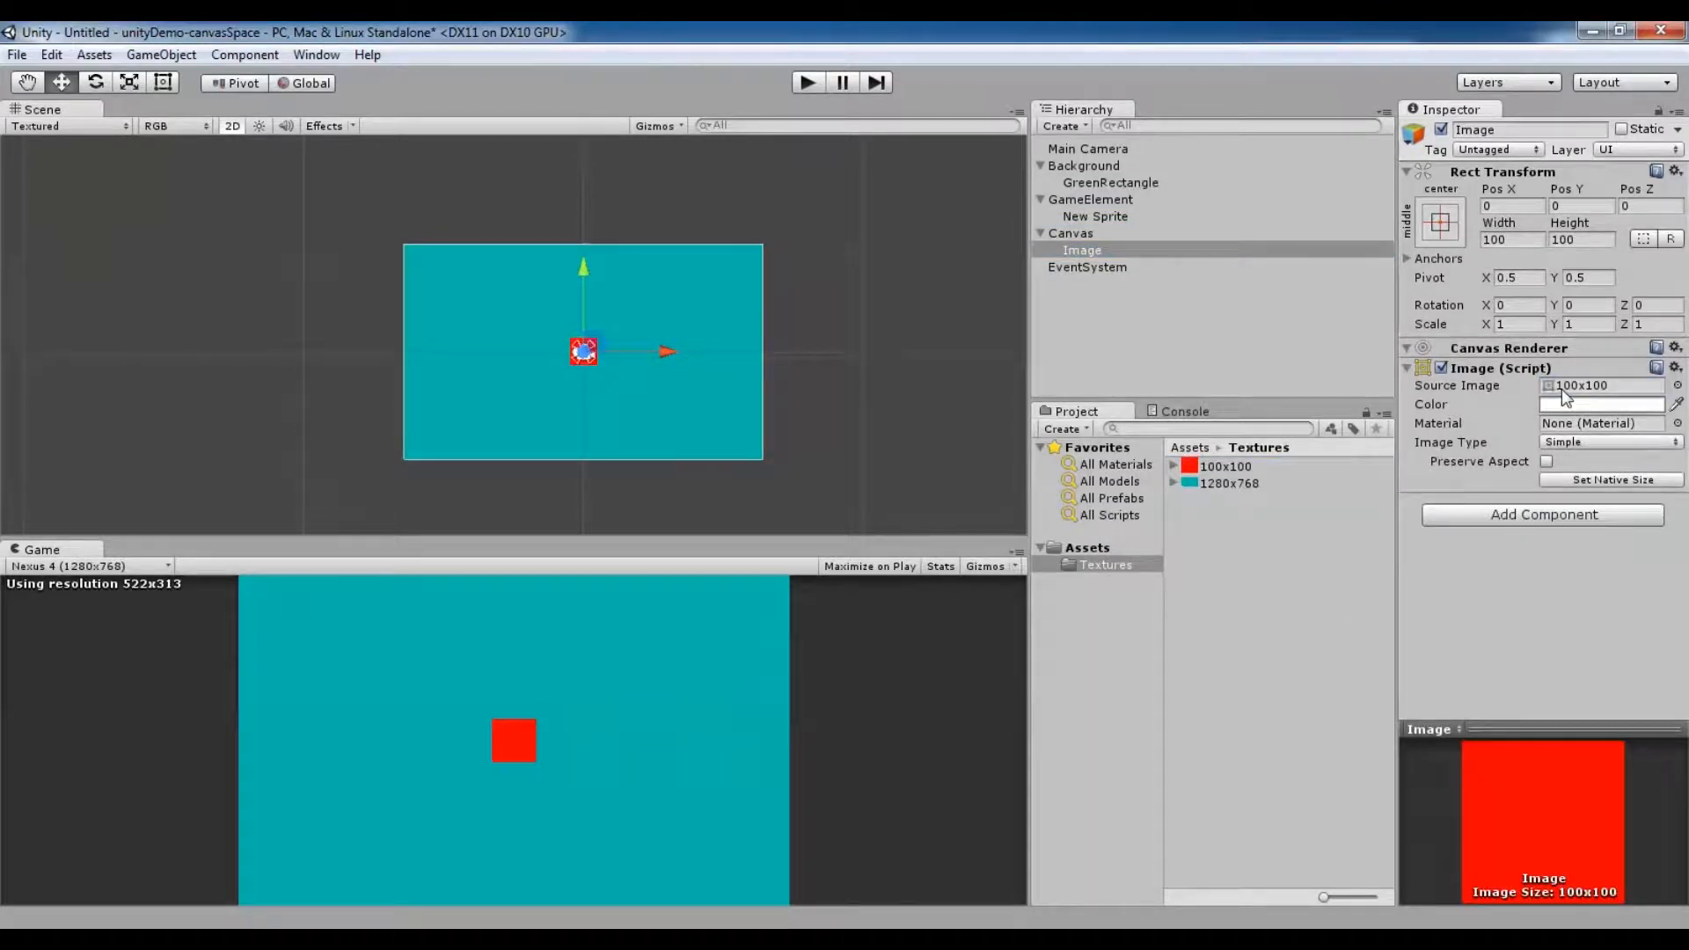
Check the Image's width and height, and move it horizontally to about X 124, beside the red sprite.
click(1515, 239)
click(1587, 246)
drag(599, 342, 631, 341)
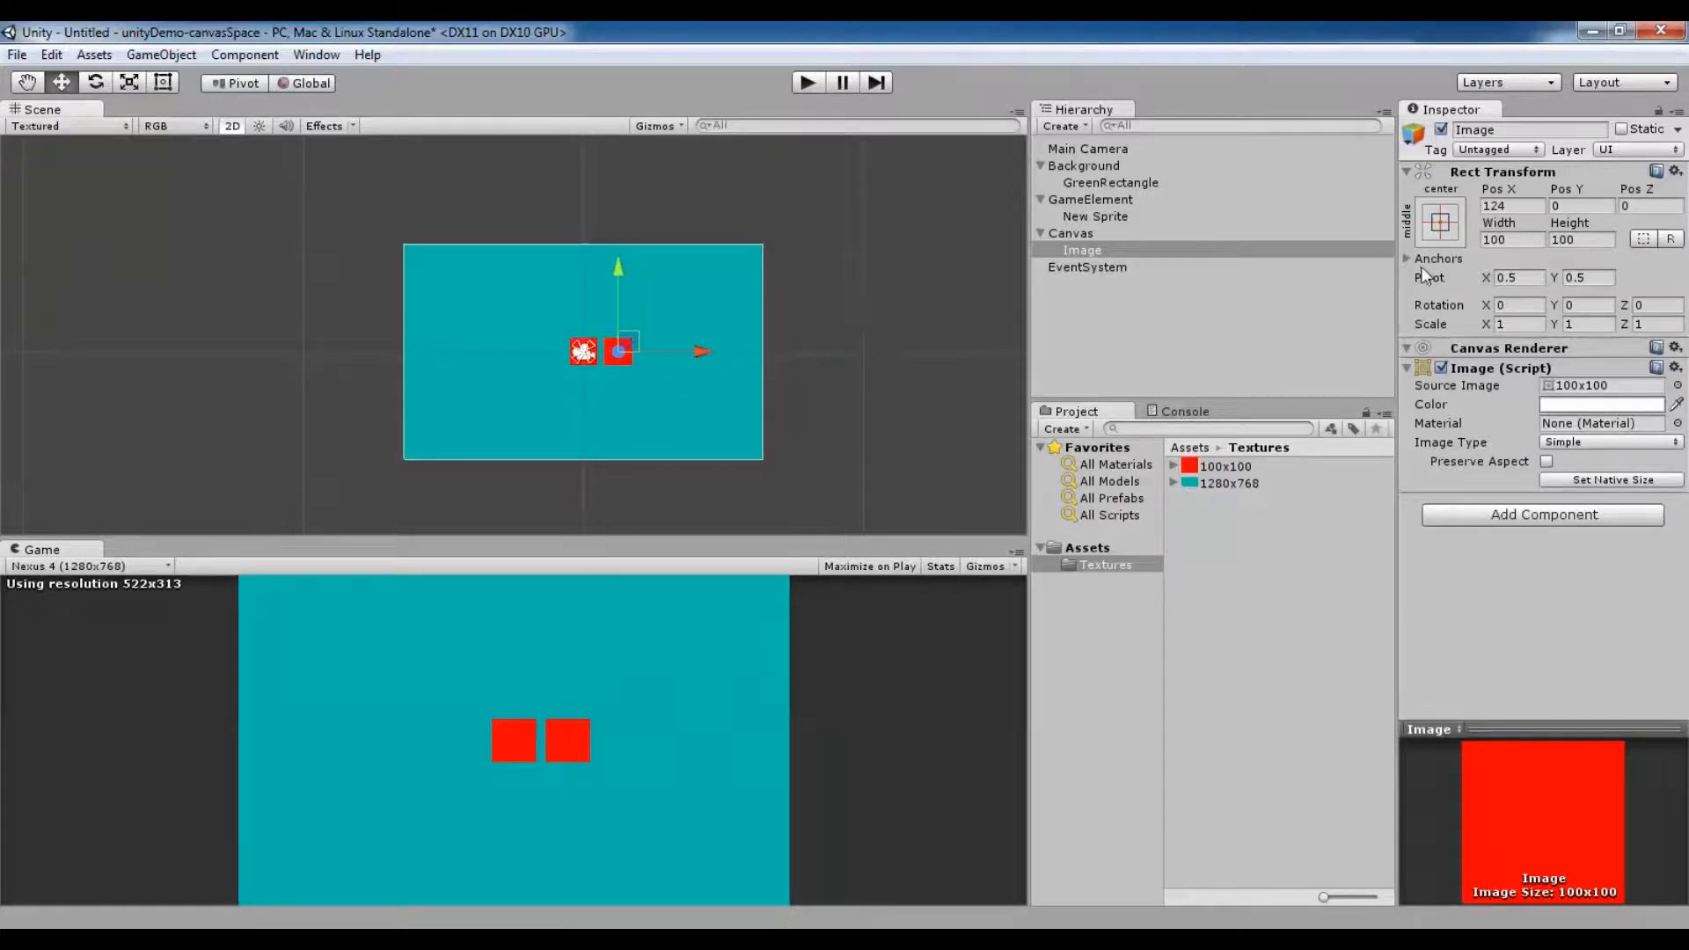
Check the width and height of New Sprite under GameElement for comparison with the Canvas Image.
click(1089, 217)
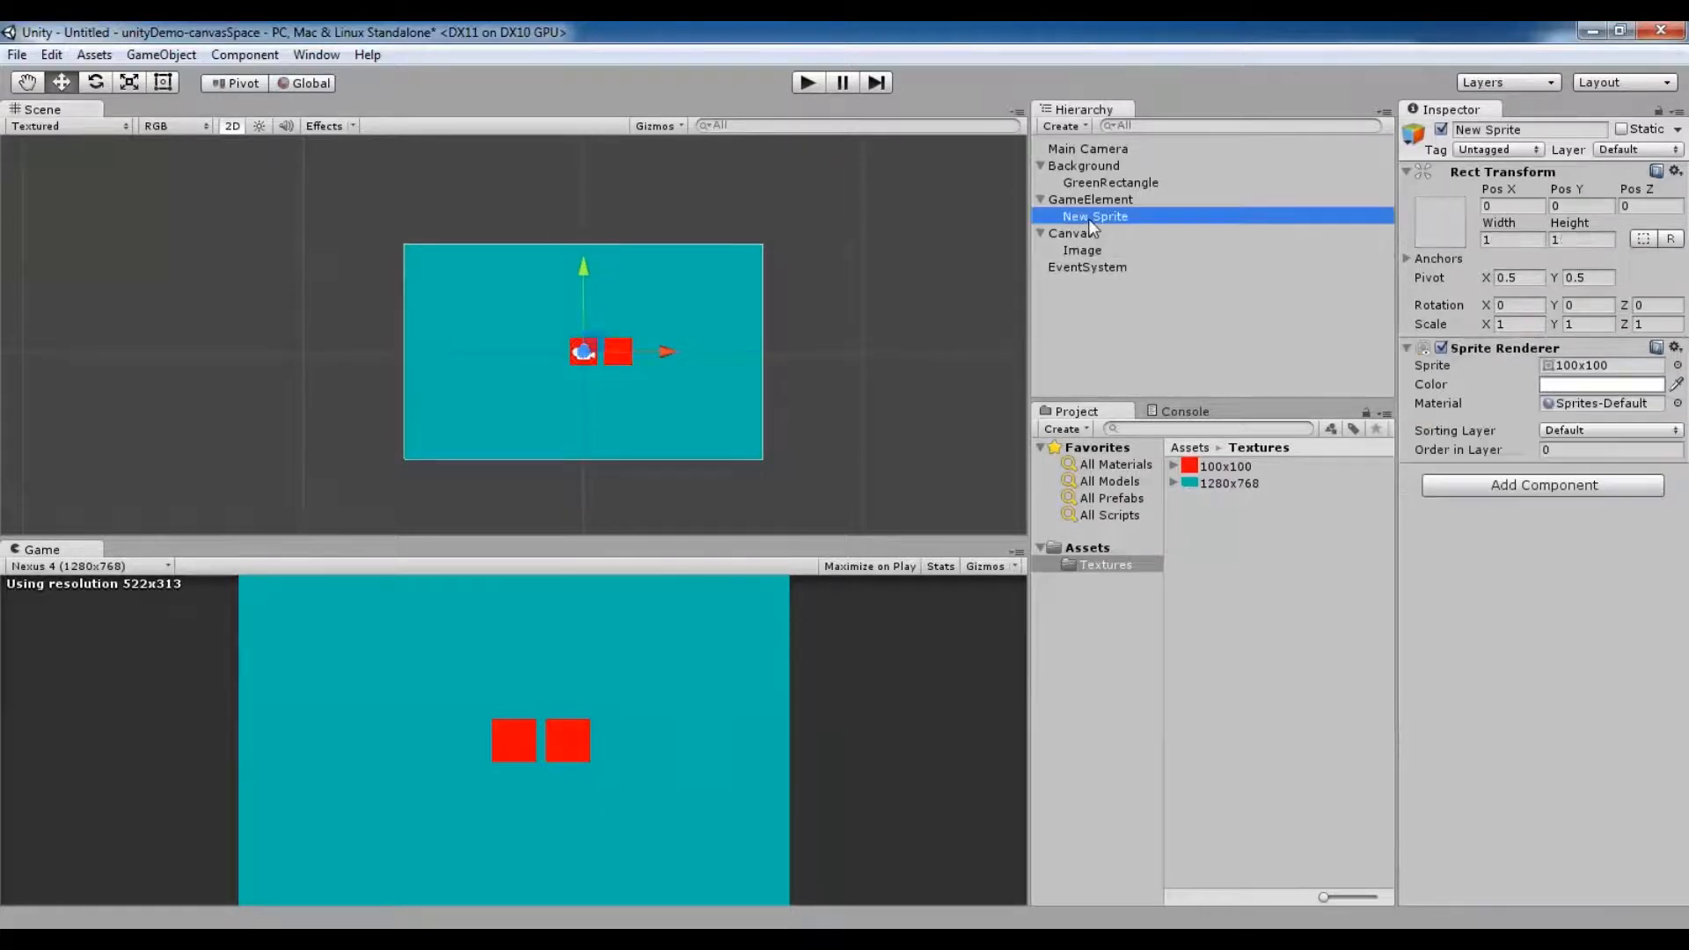
click(1507, 239)
click(1573, 240)
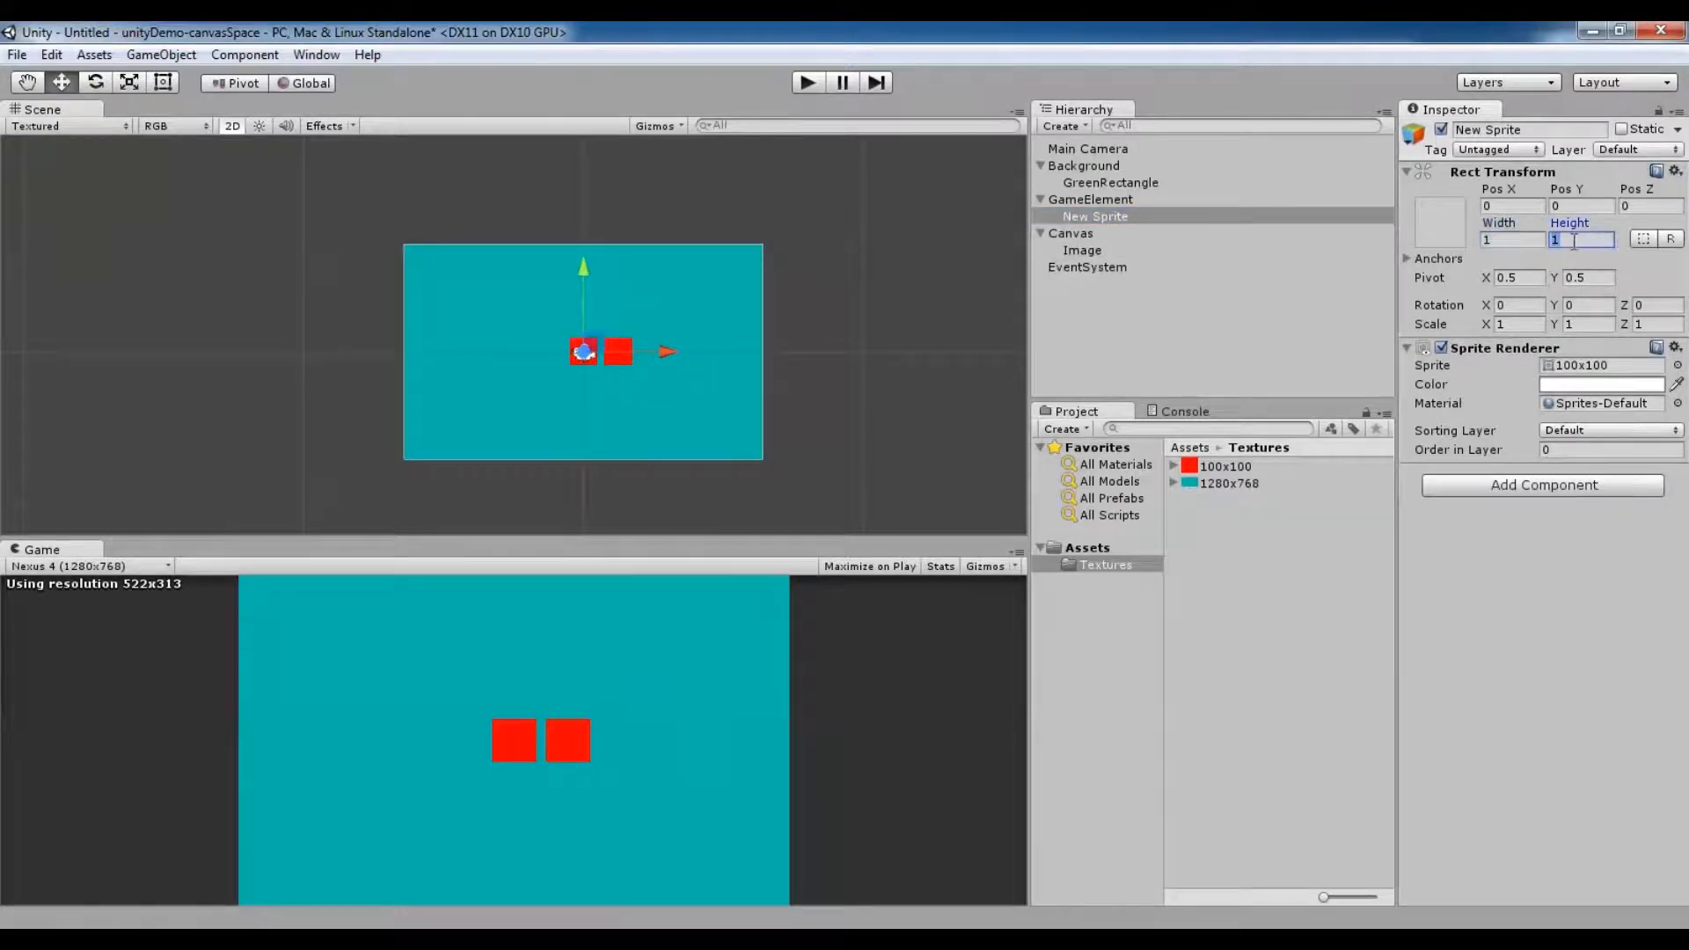
Add a Box Collider 2D component to the Image under the Canvas.
click(1080, 250)
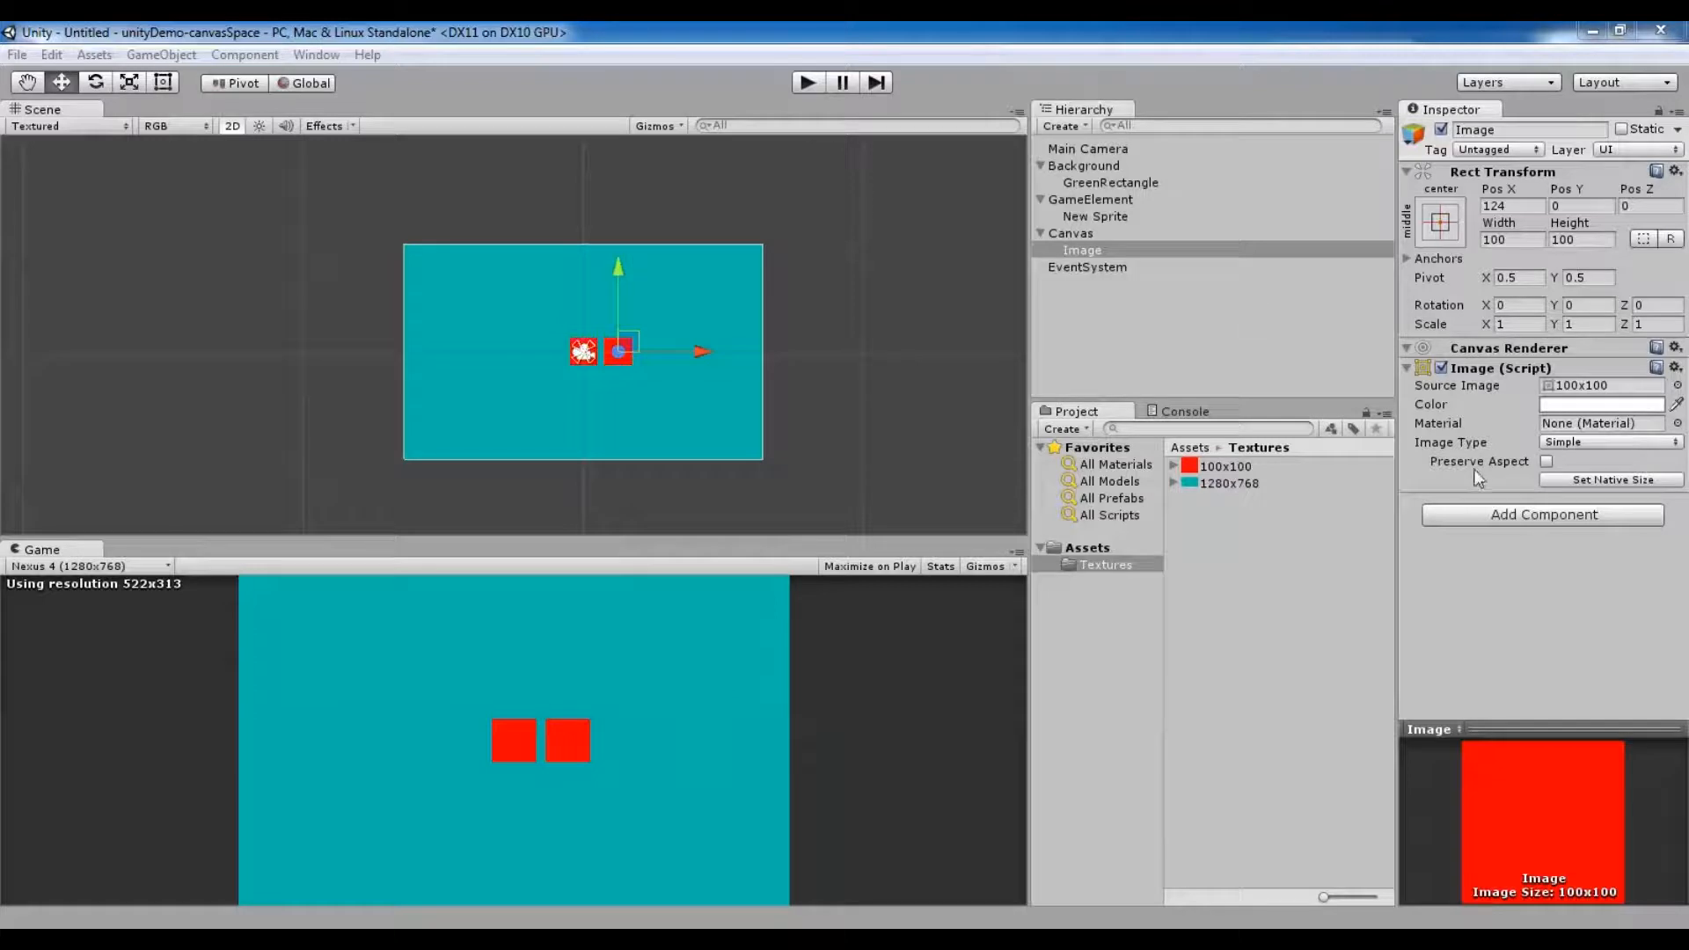
click(1487, 515)
click(1497, 657)
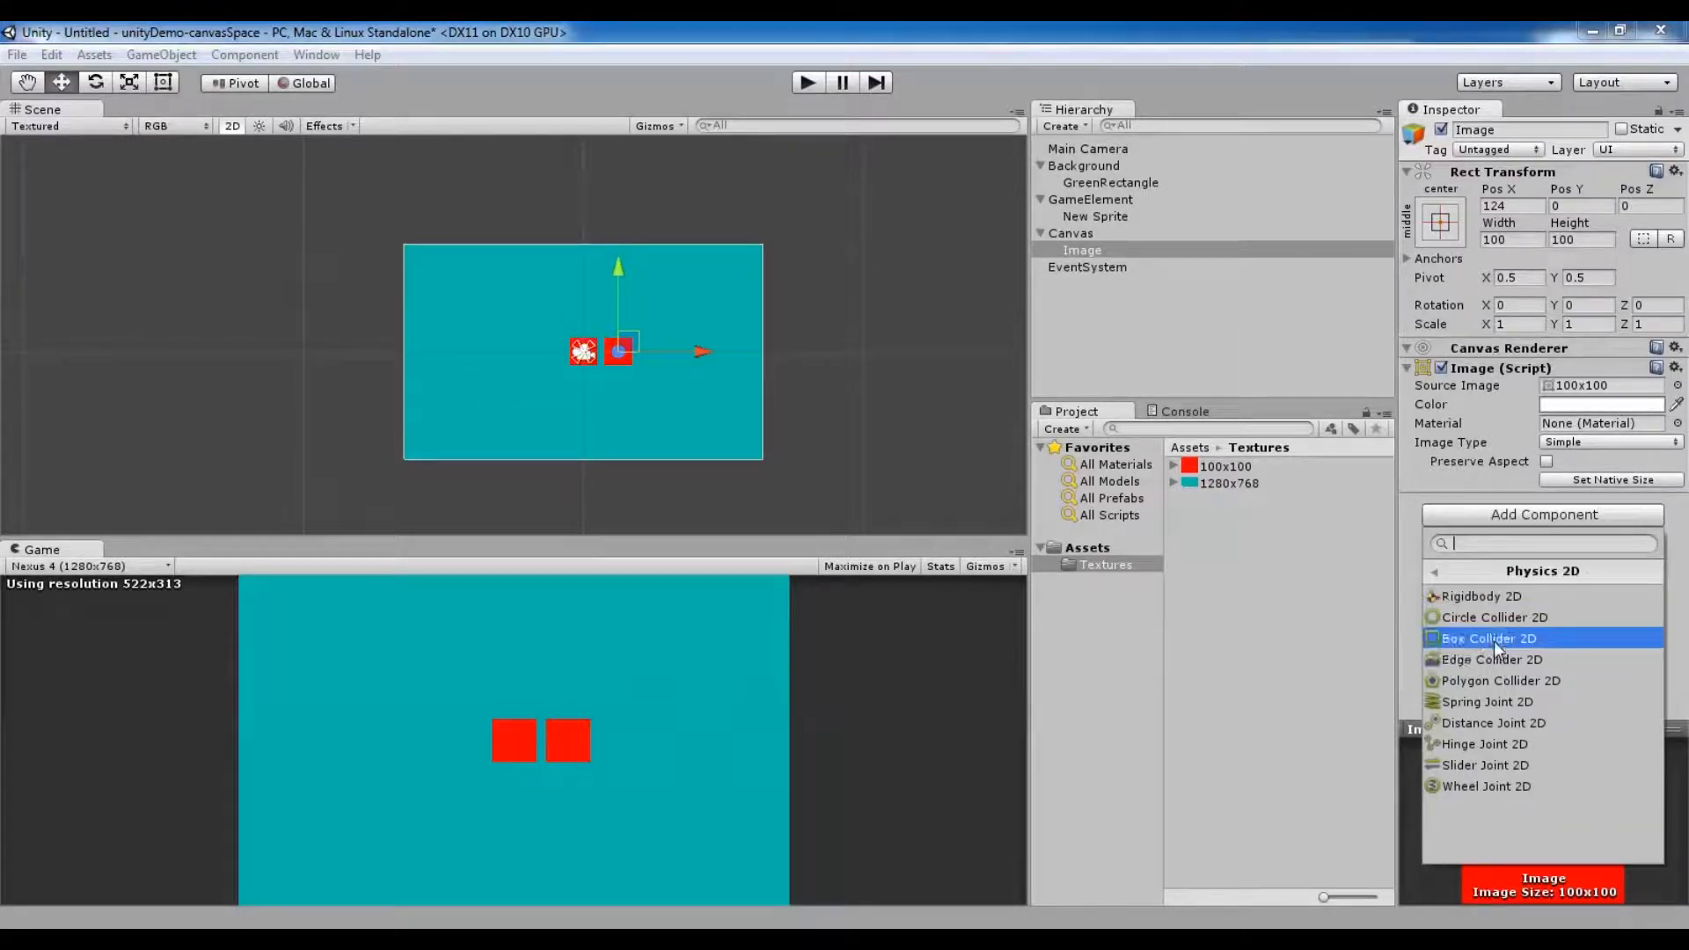
click(1494, 639)
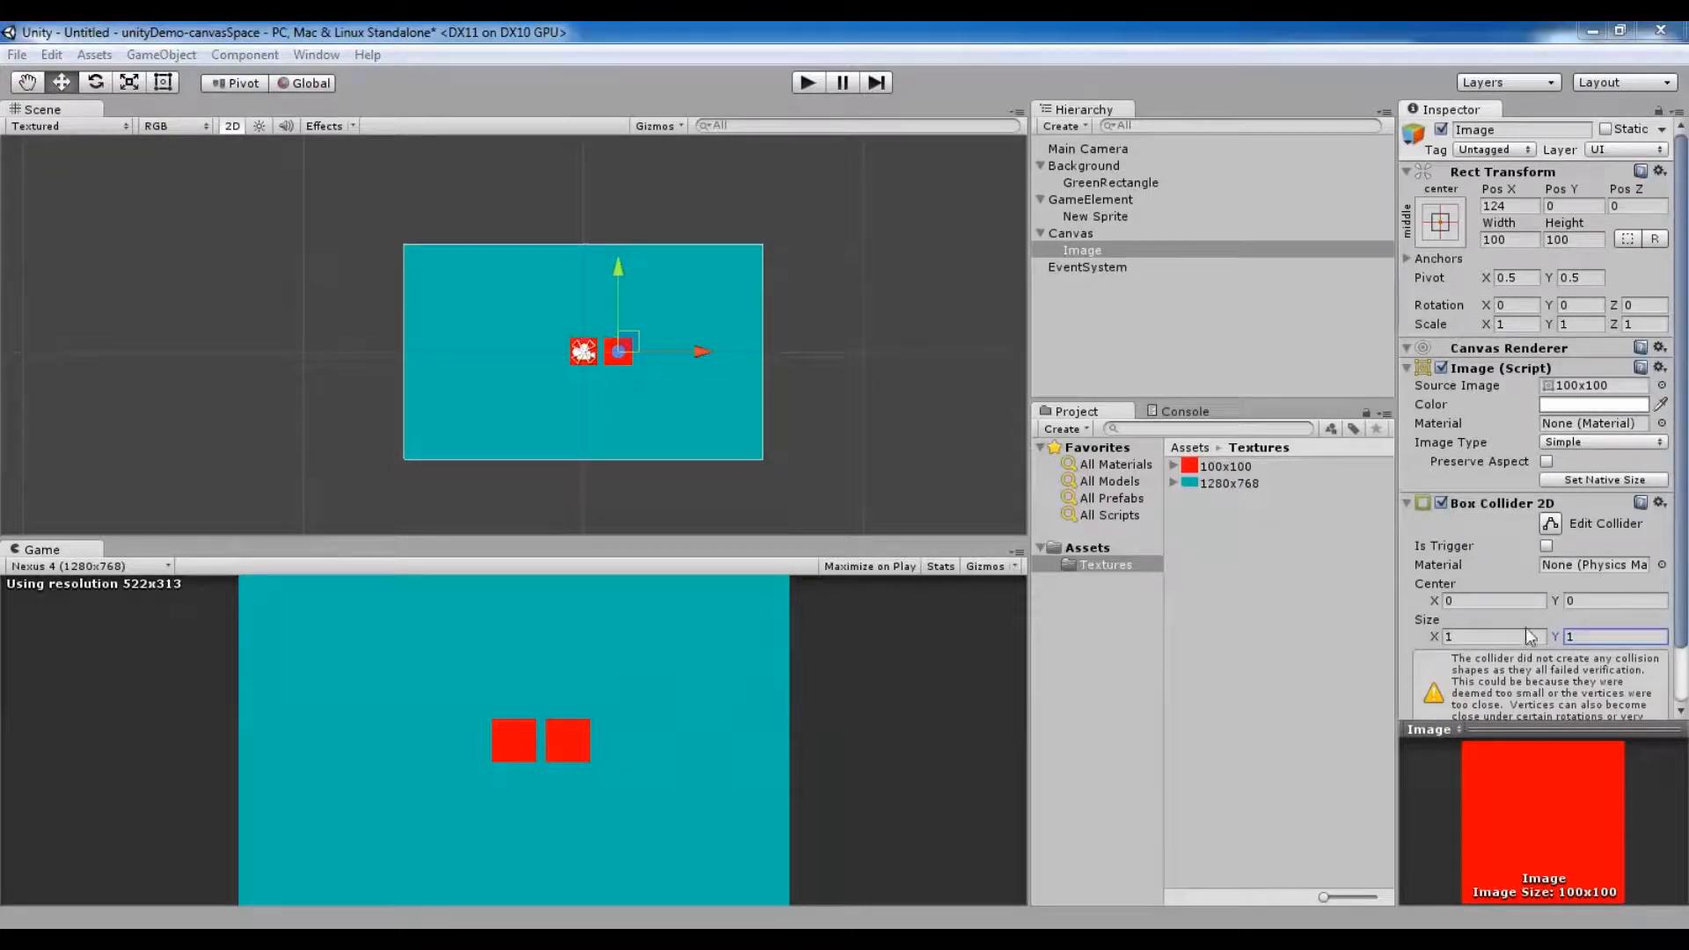
Set the size of the Image's Box Collider 2D to 100 in X and 100 in Y.
click(1452, 636)
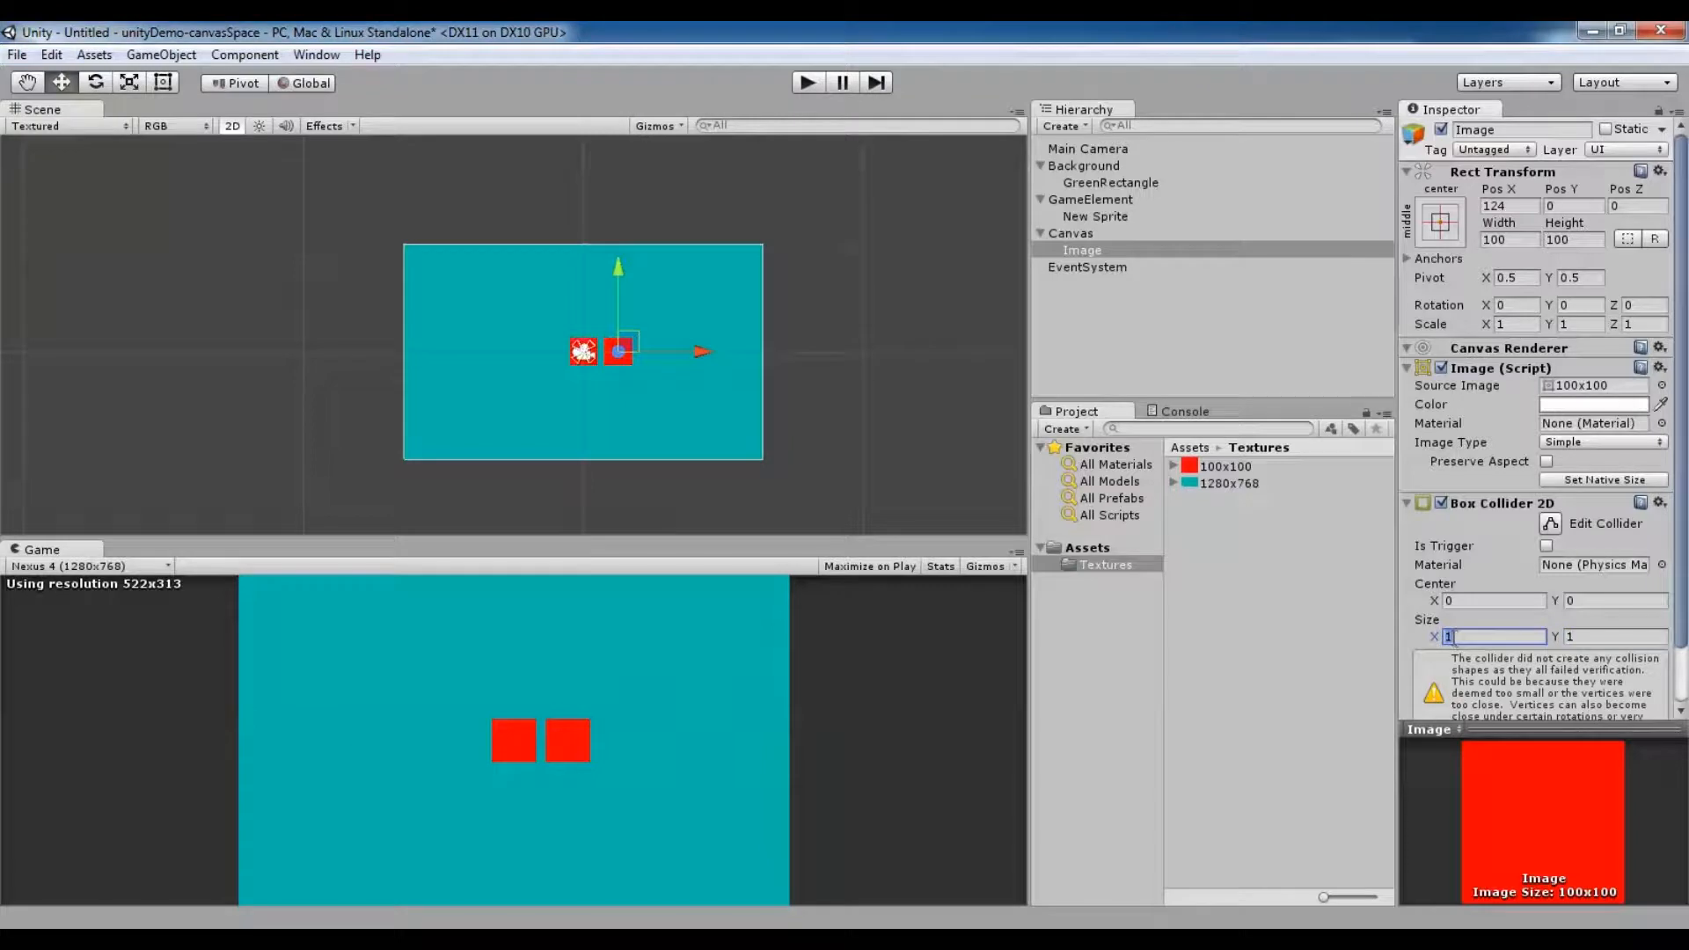
click(1578, 637)
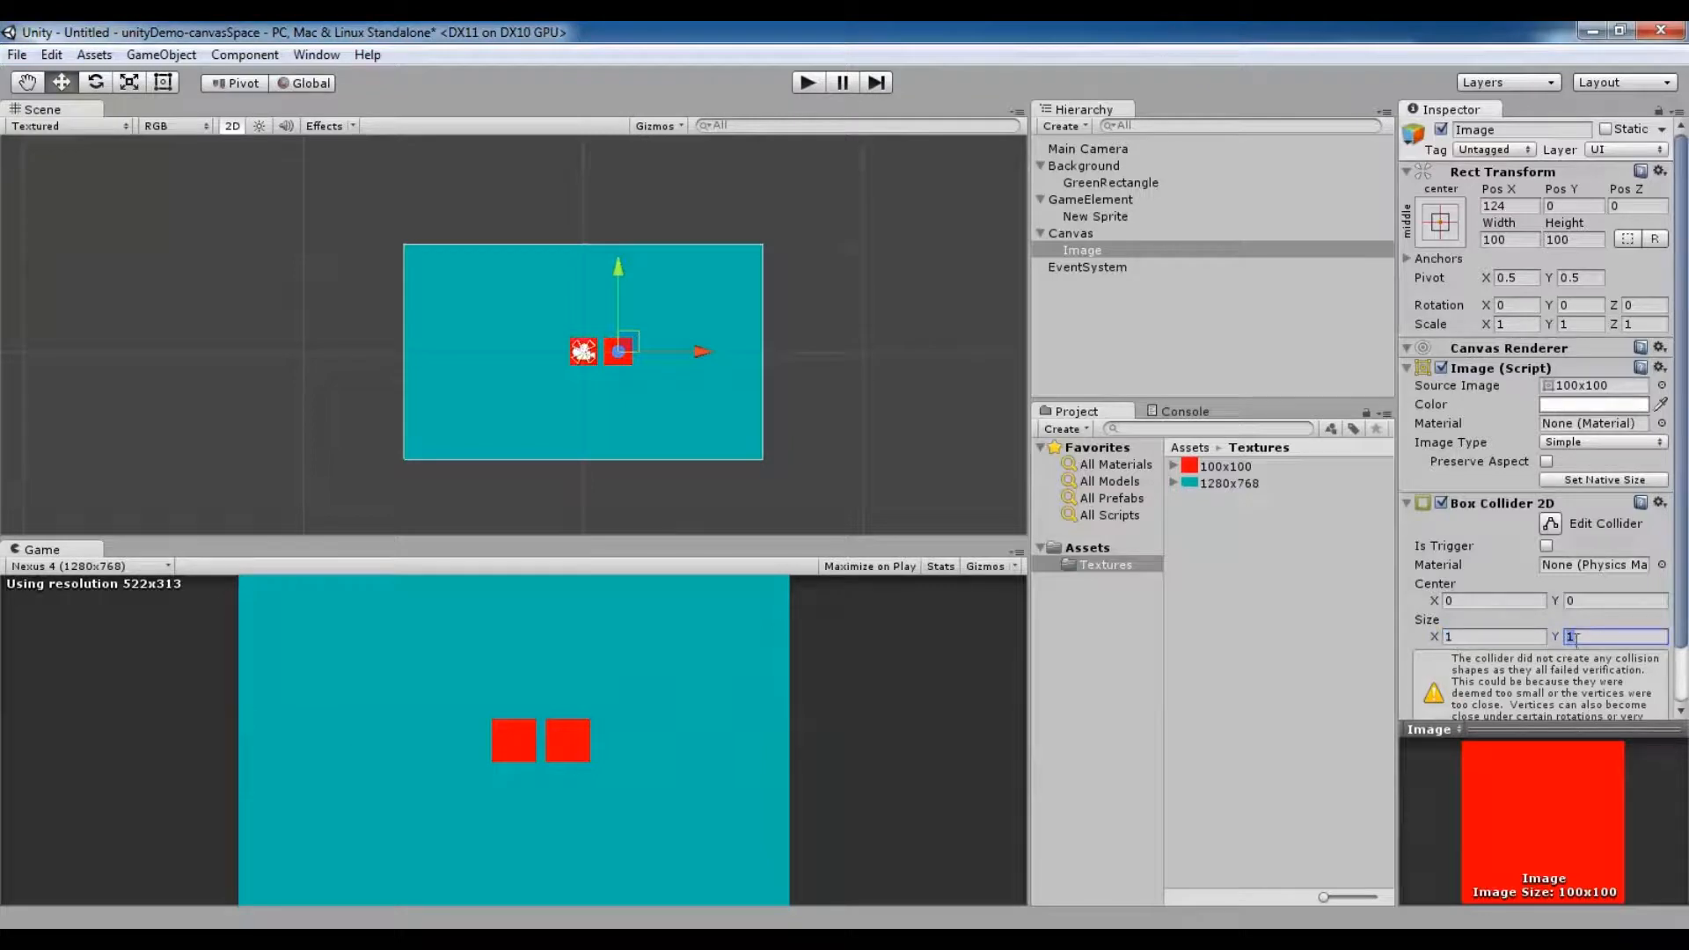
click(1518, 636)
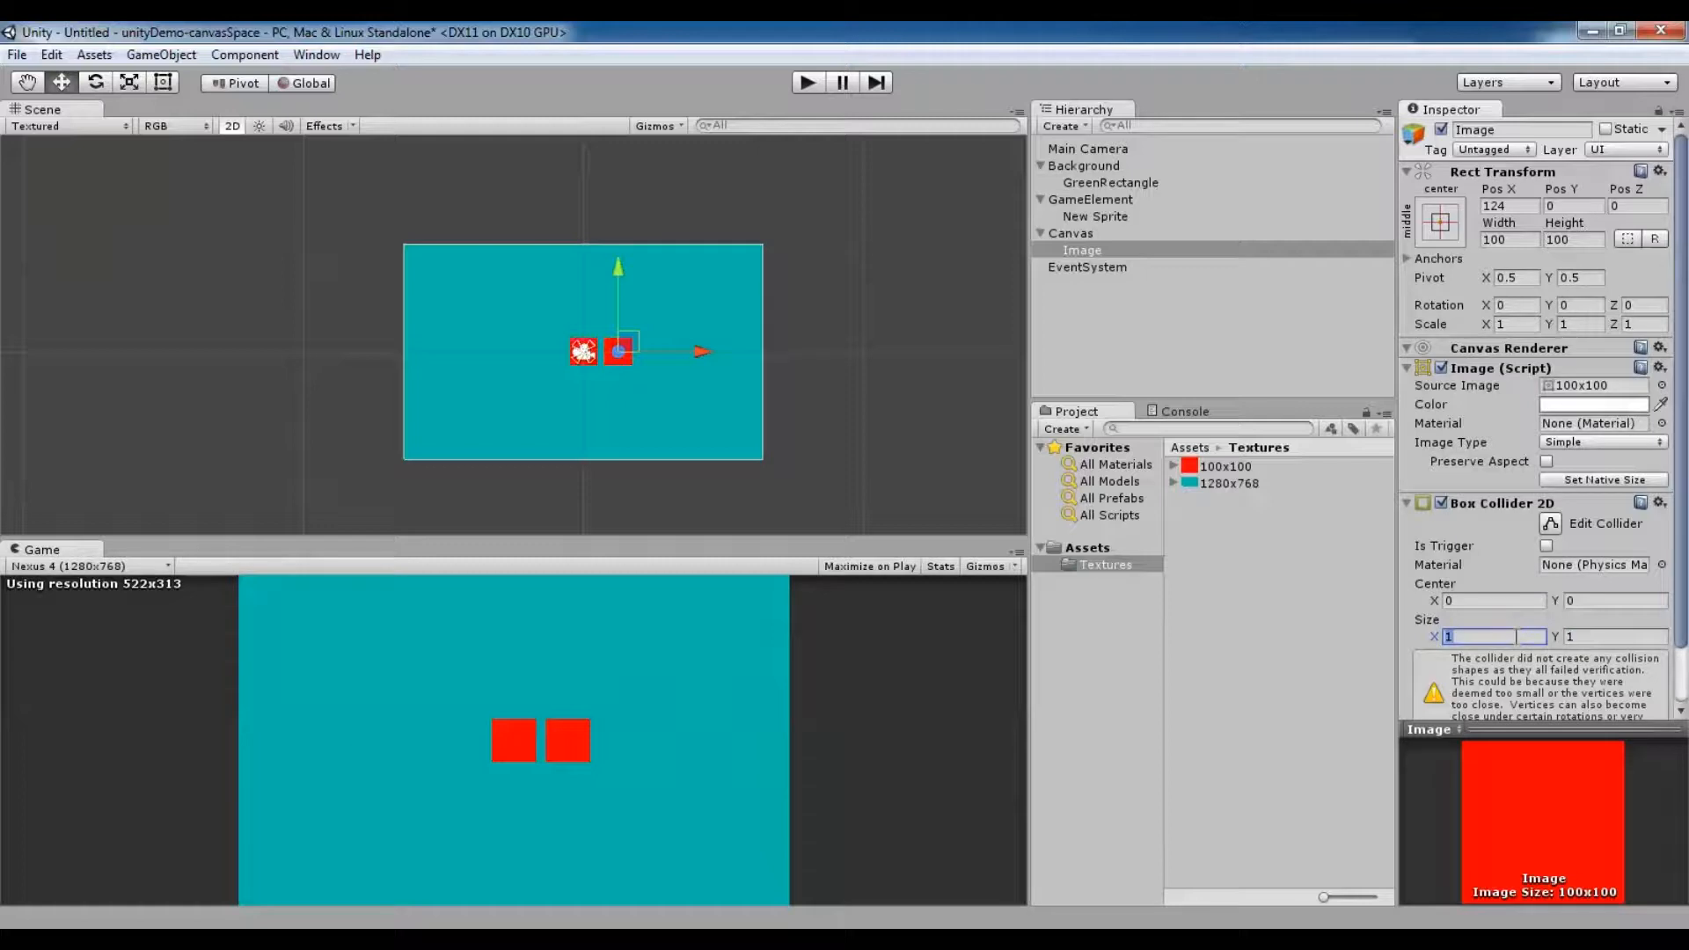
text(100)
click(1571, 636)
text(100)
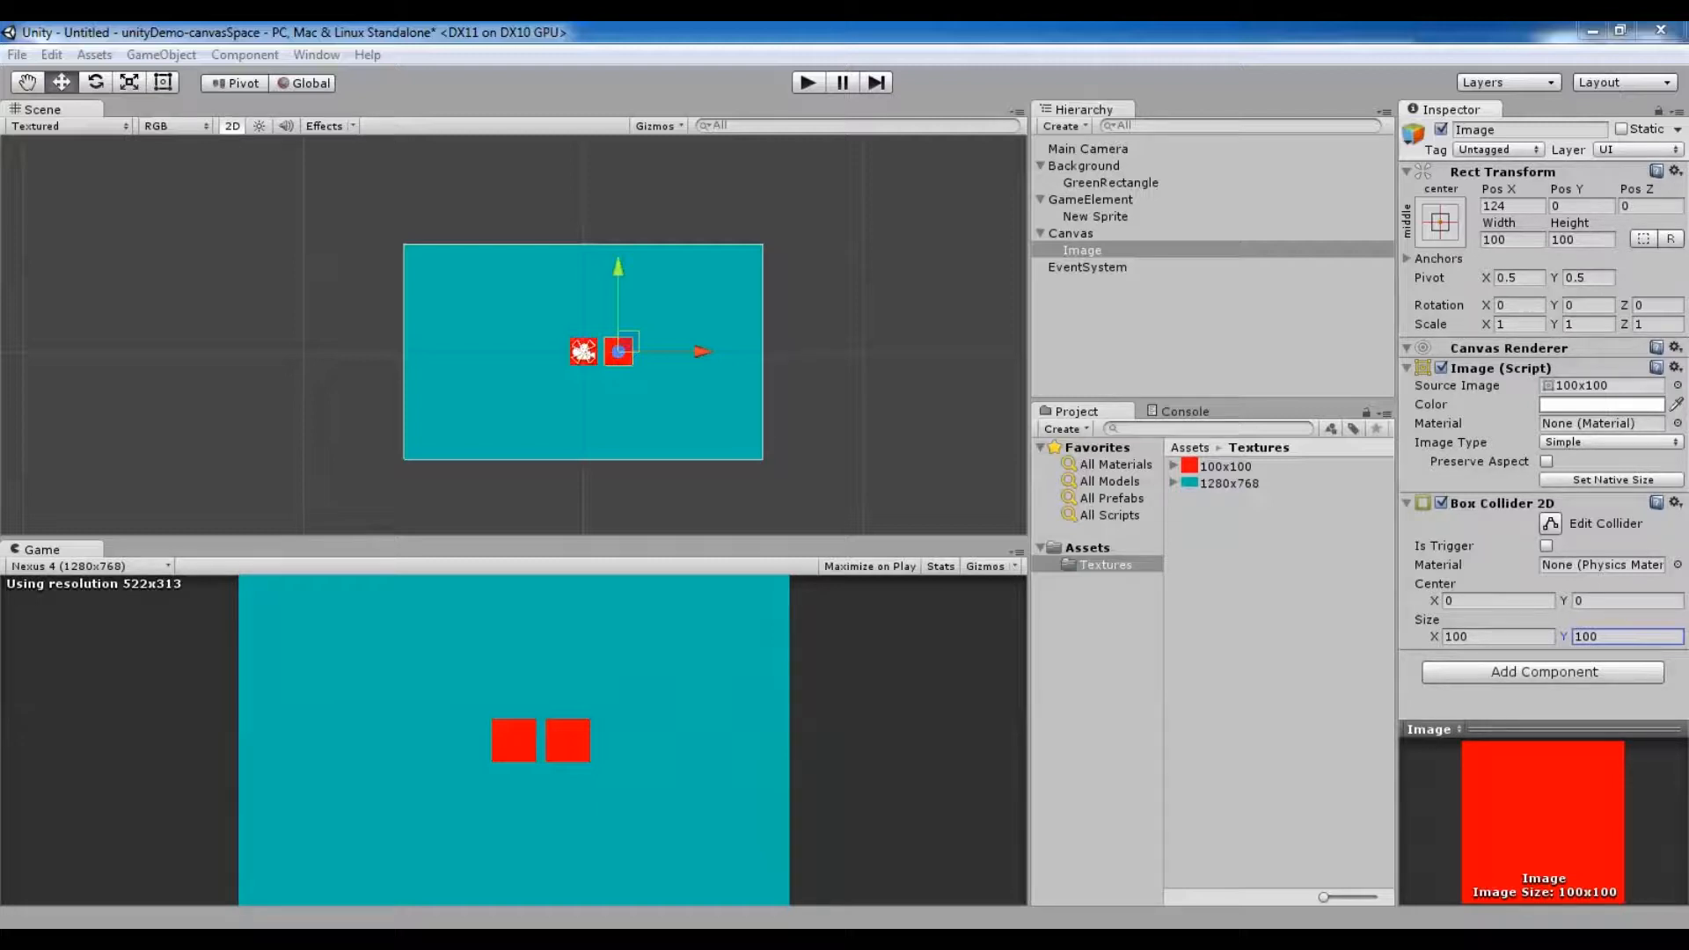
Add a Box Collider 2D component to New Sprite under GameElement.
click(1082, 217)
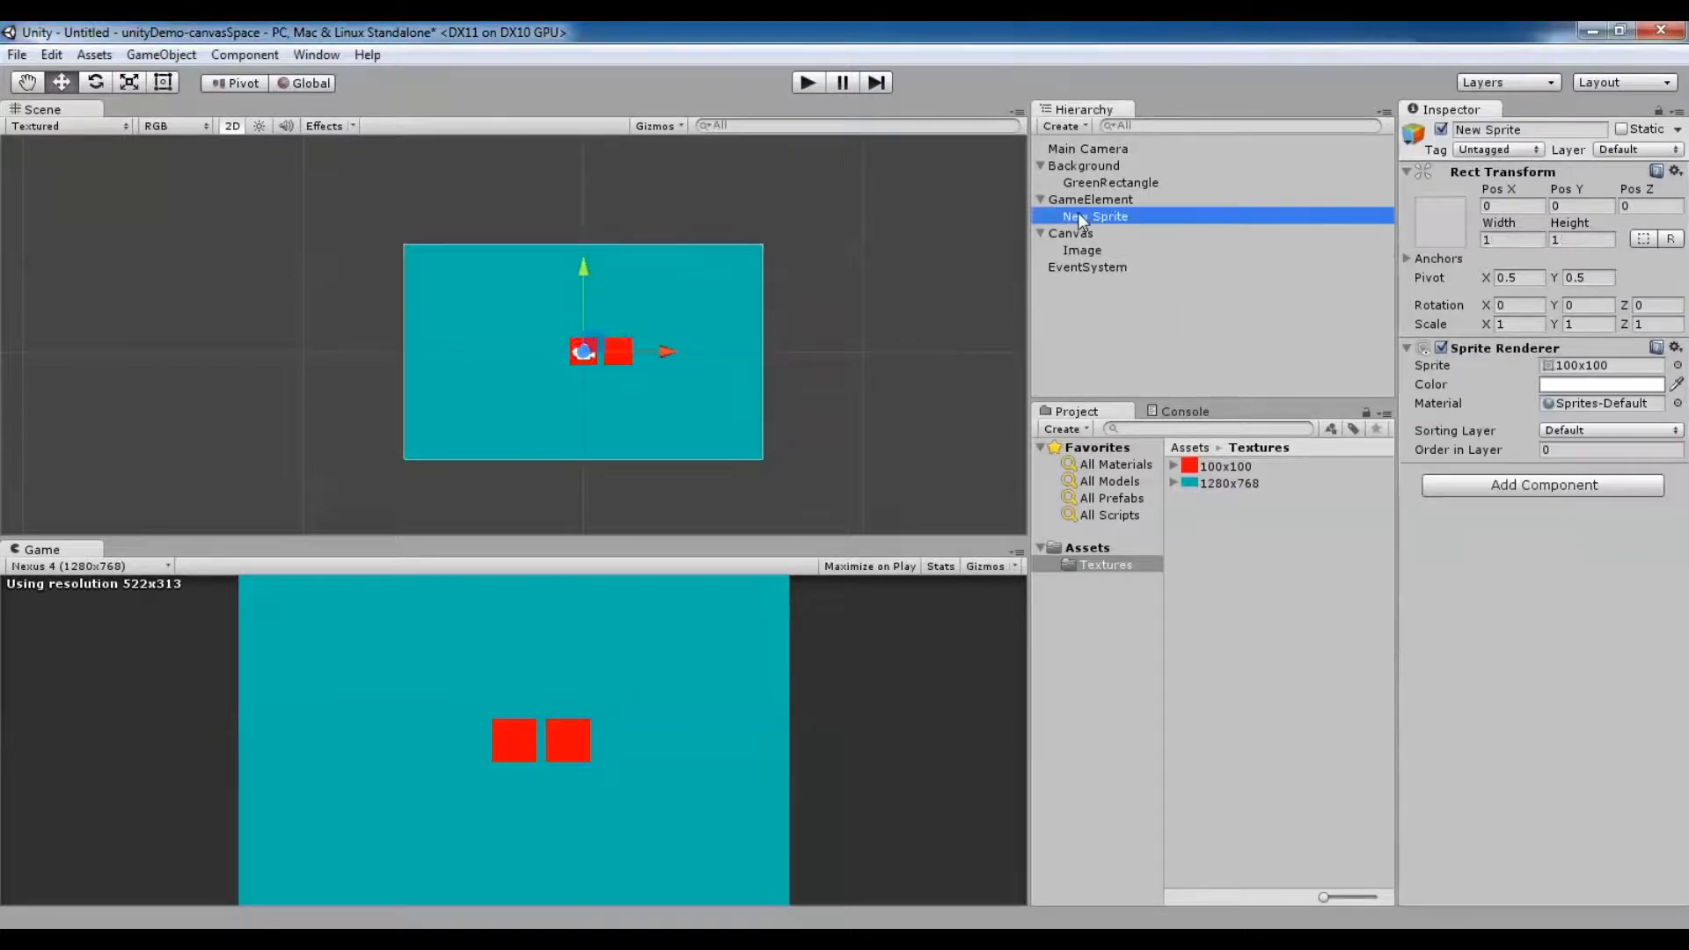
click(1454, 490)
click(1497, 629)
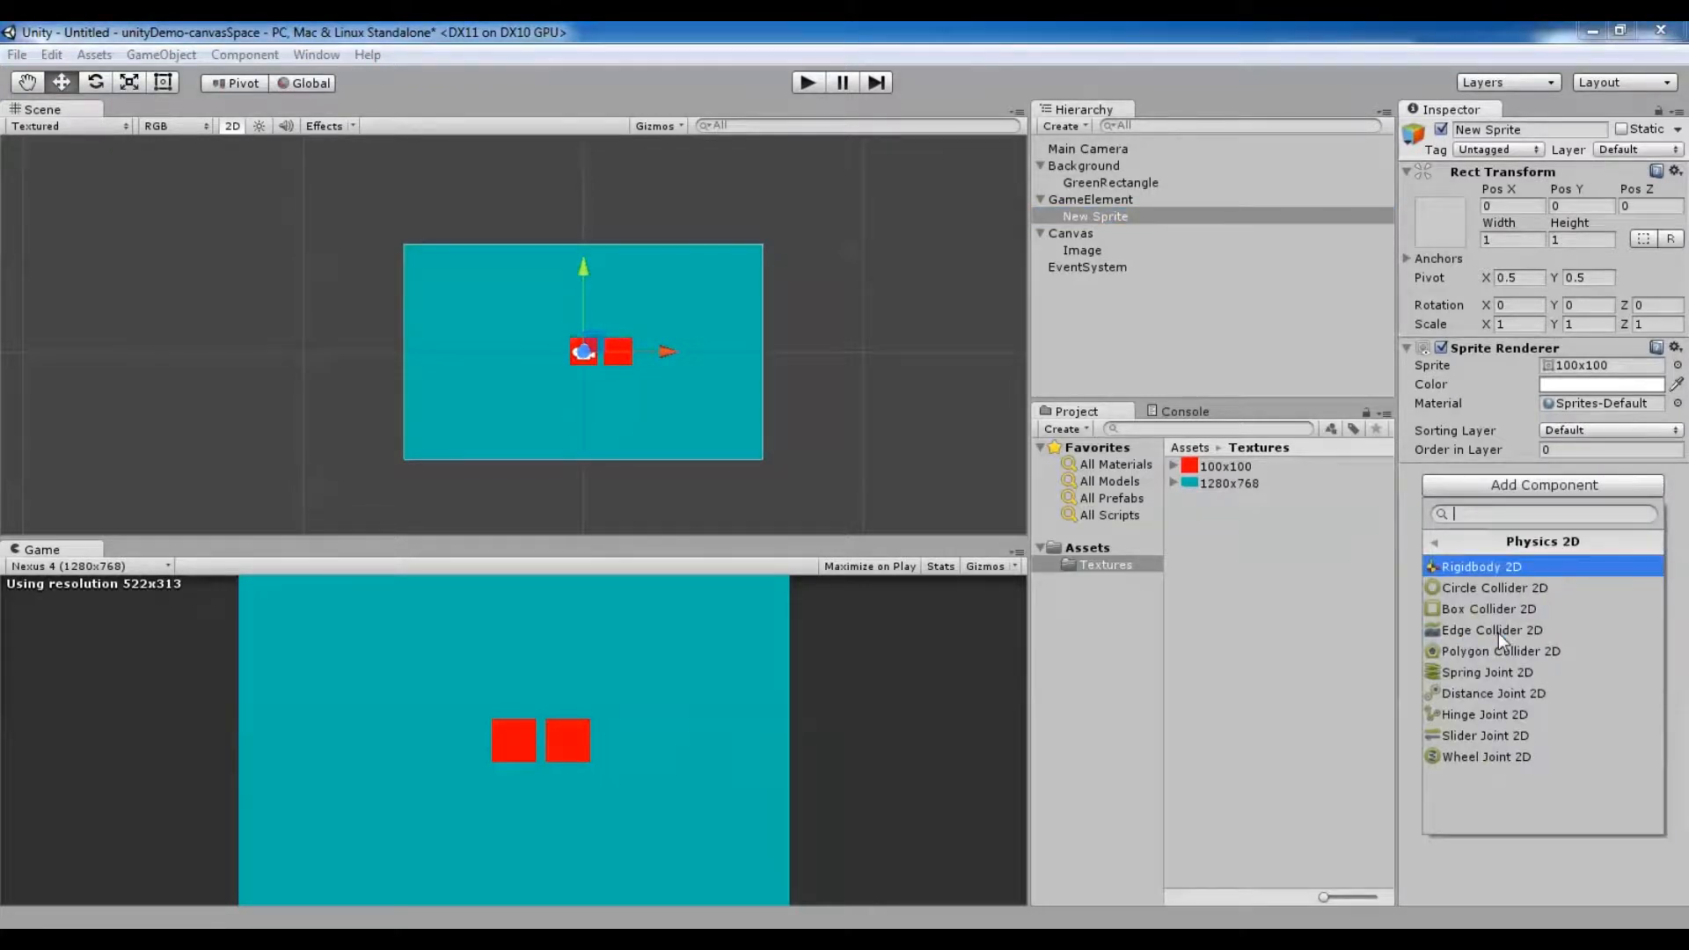
click(1497, 611)
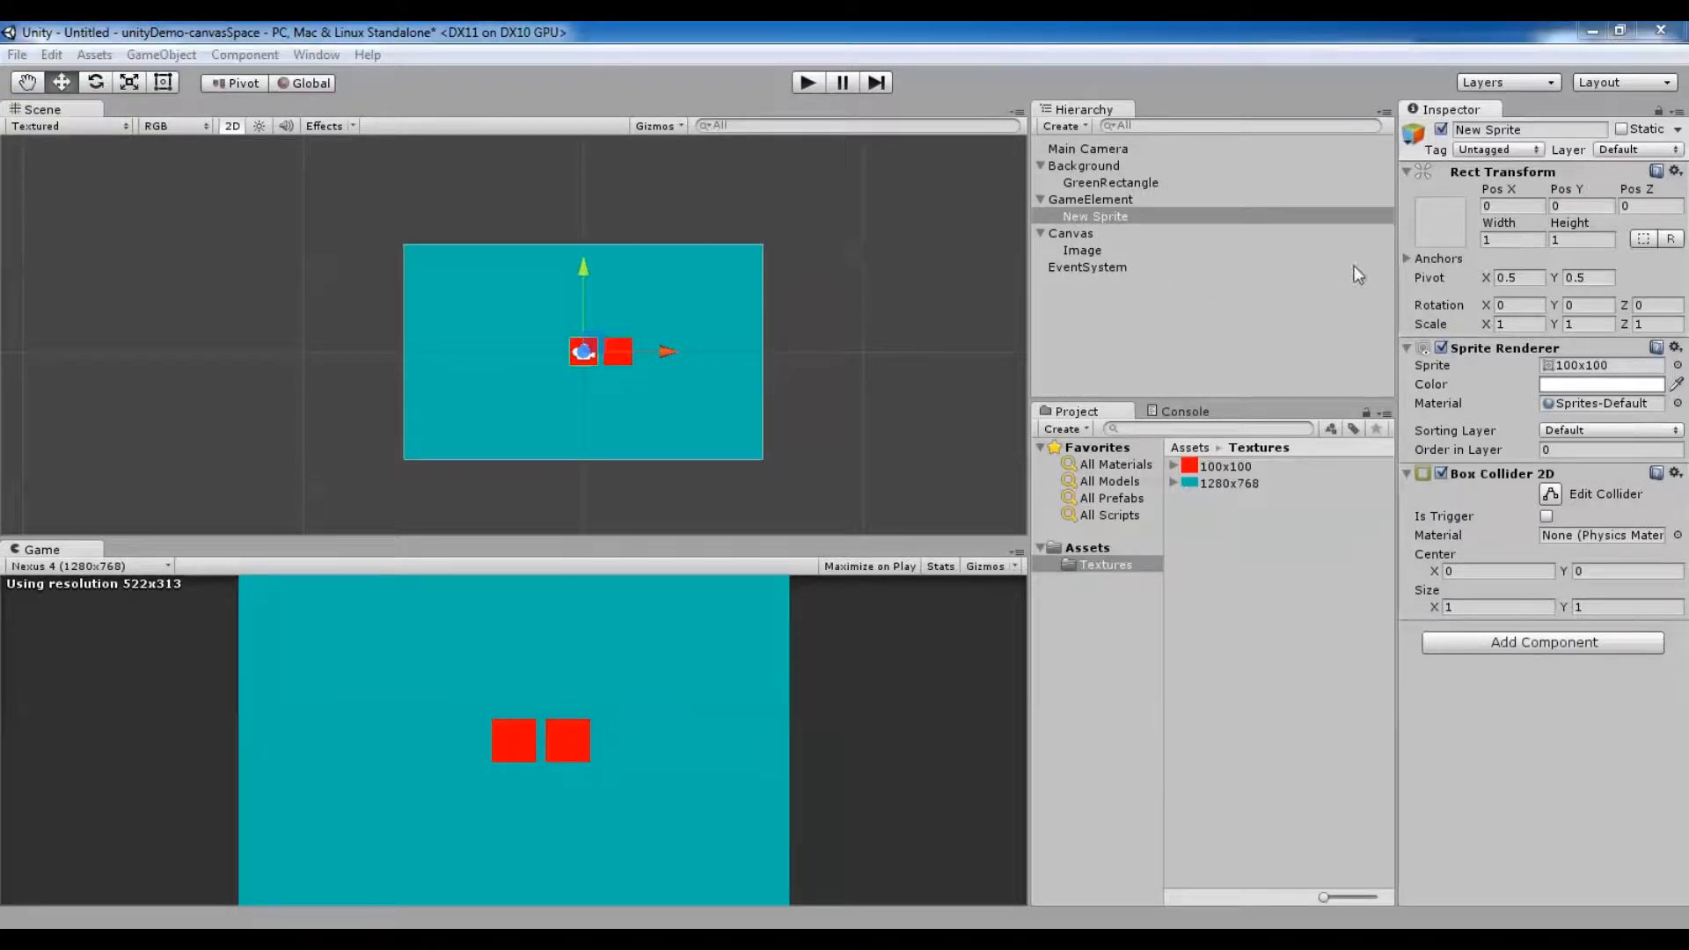
Create an empty game object at the scene's root level and name it _manager.
click(1060, 126)
click(1084, 150)
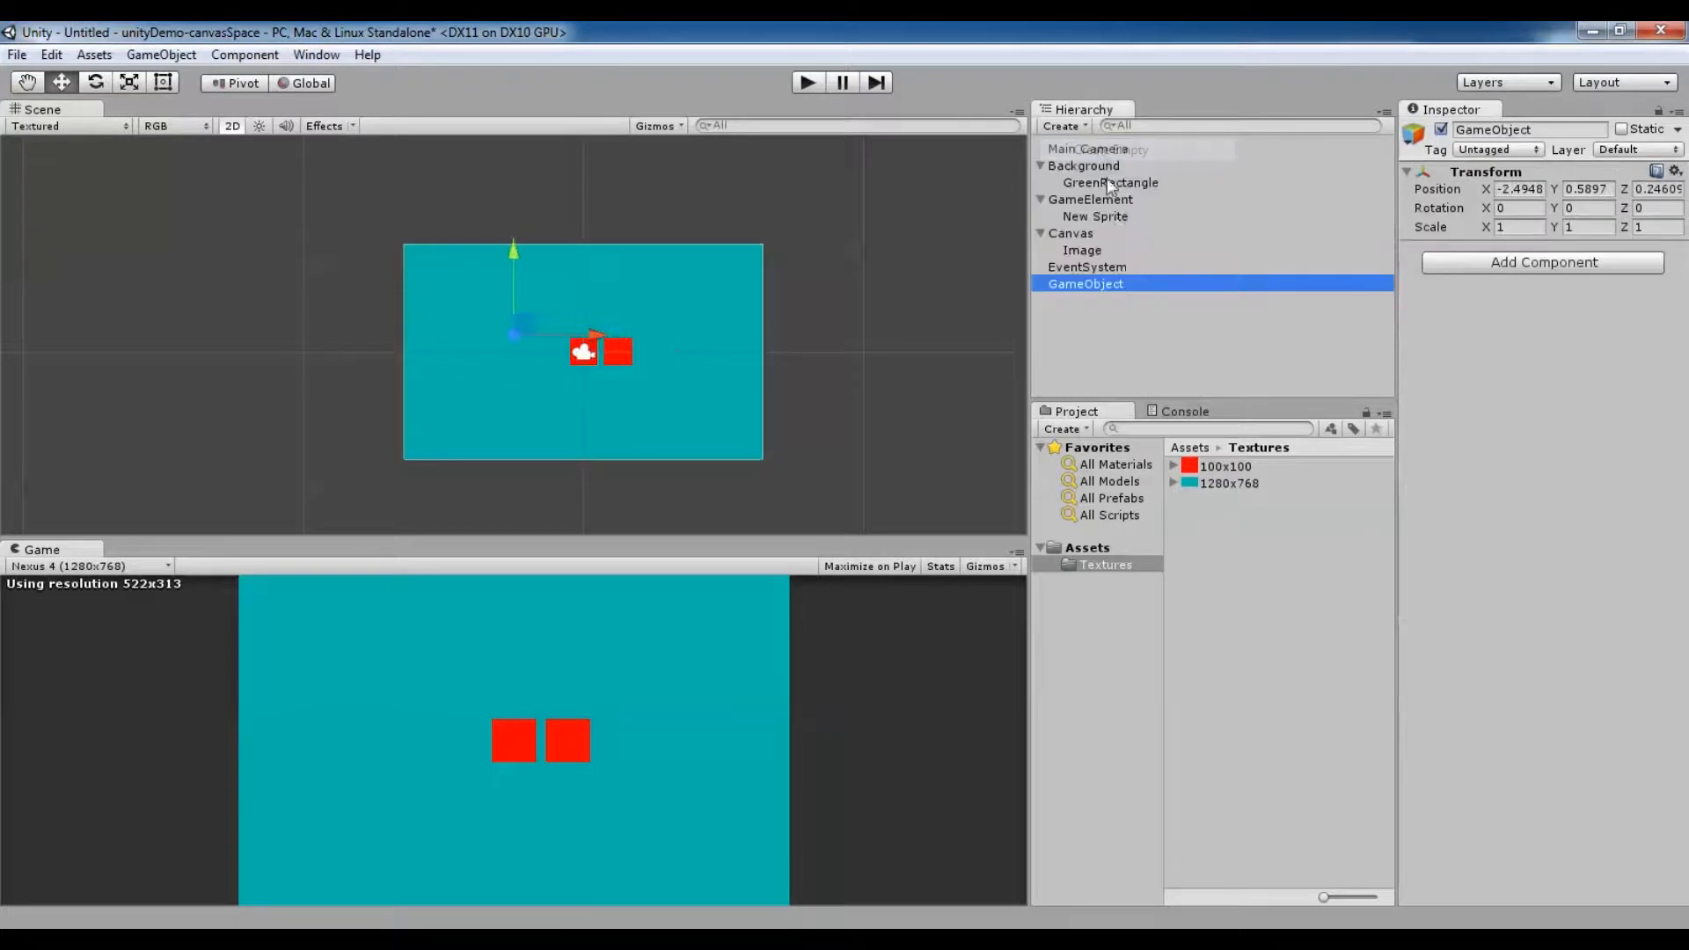
click(1087, 282)
text(_manager)
key(Return)
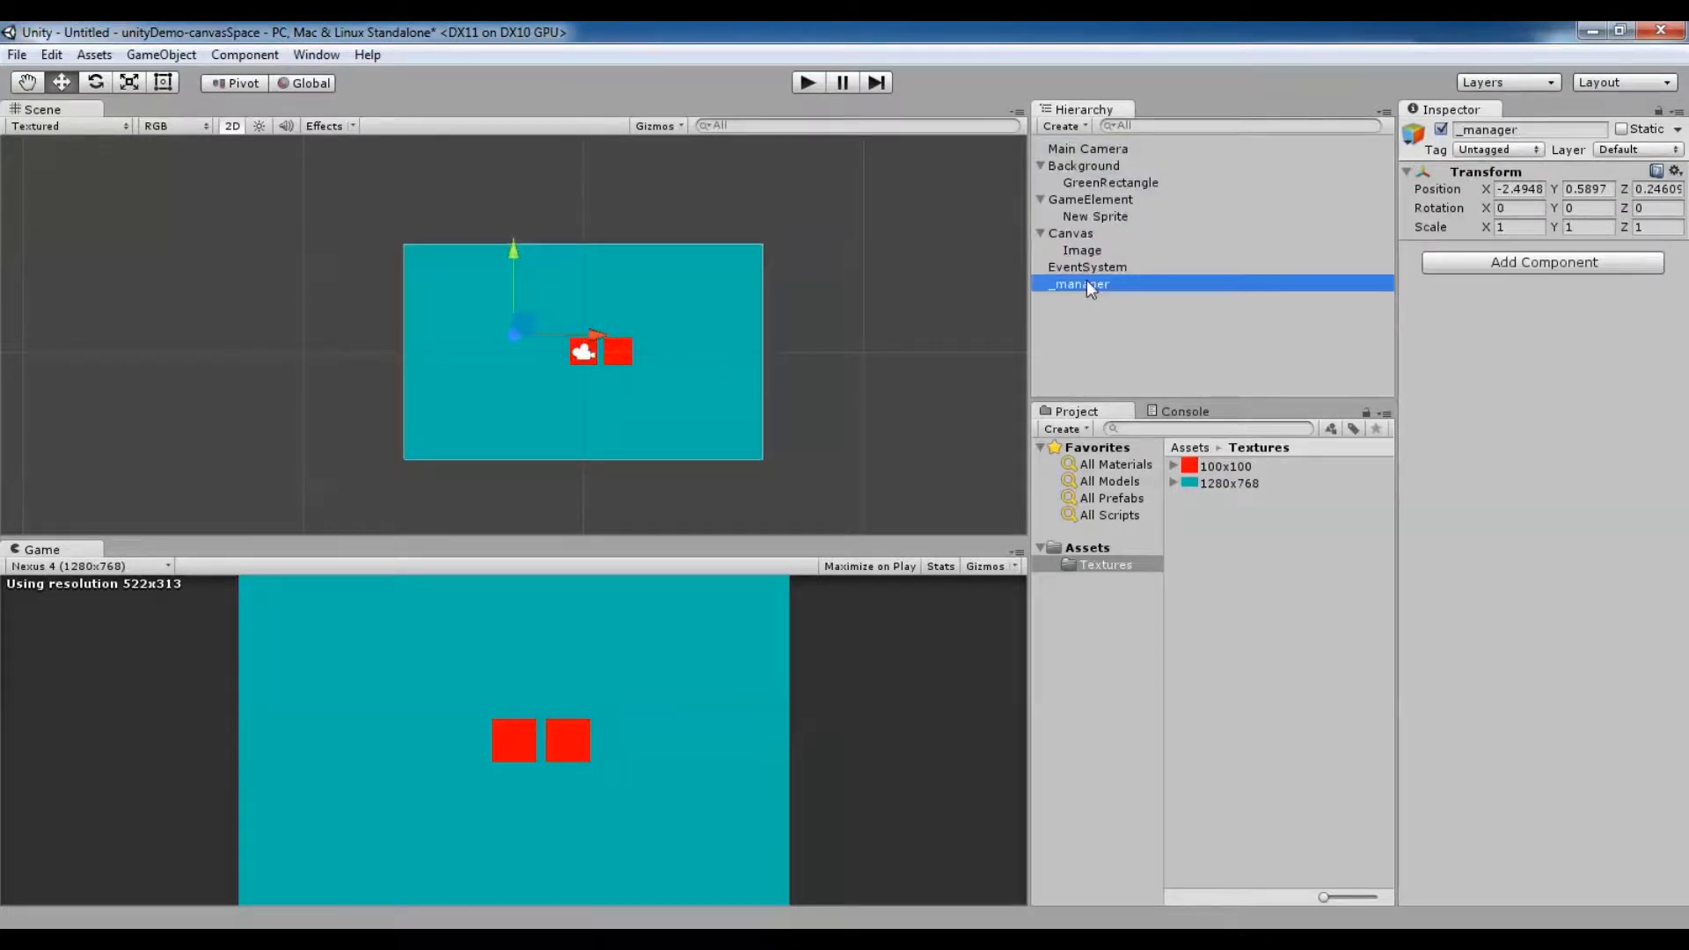
Create a new CSharp script named RayCastTest and add it as a component to _manager.
click(1506, 264)
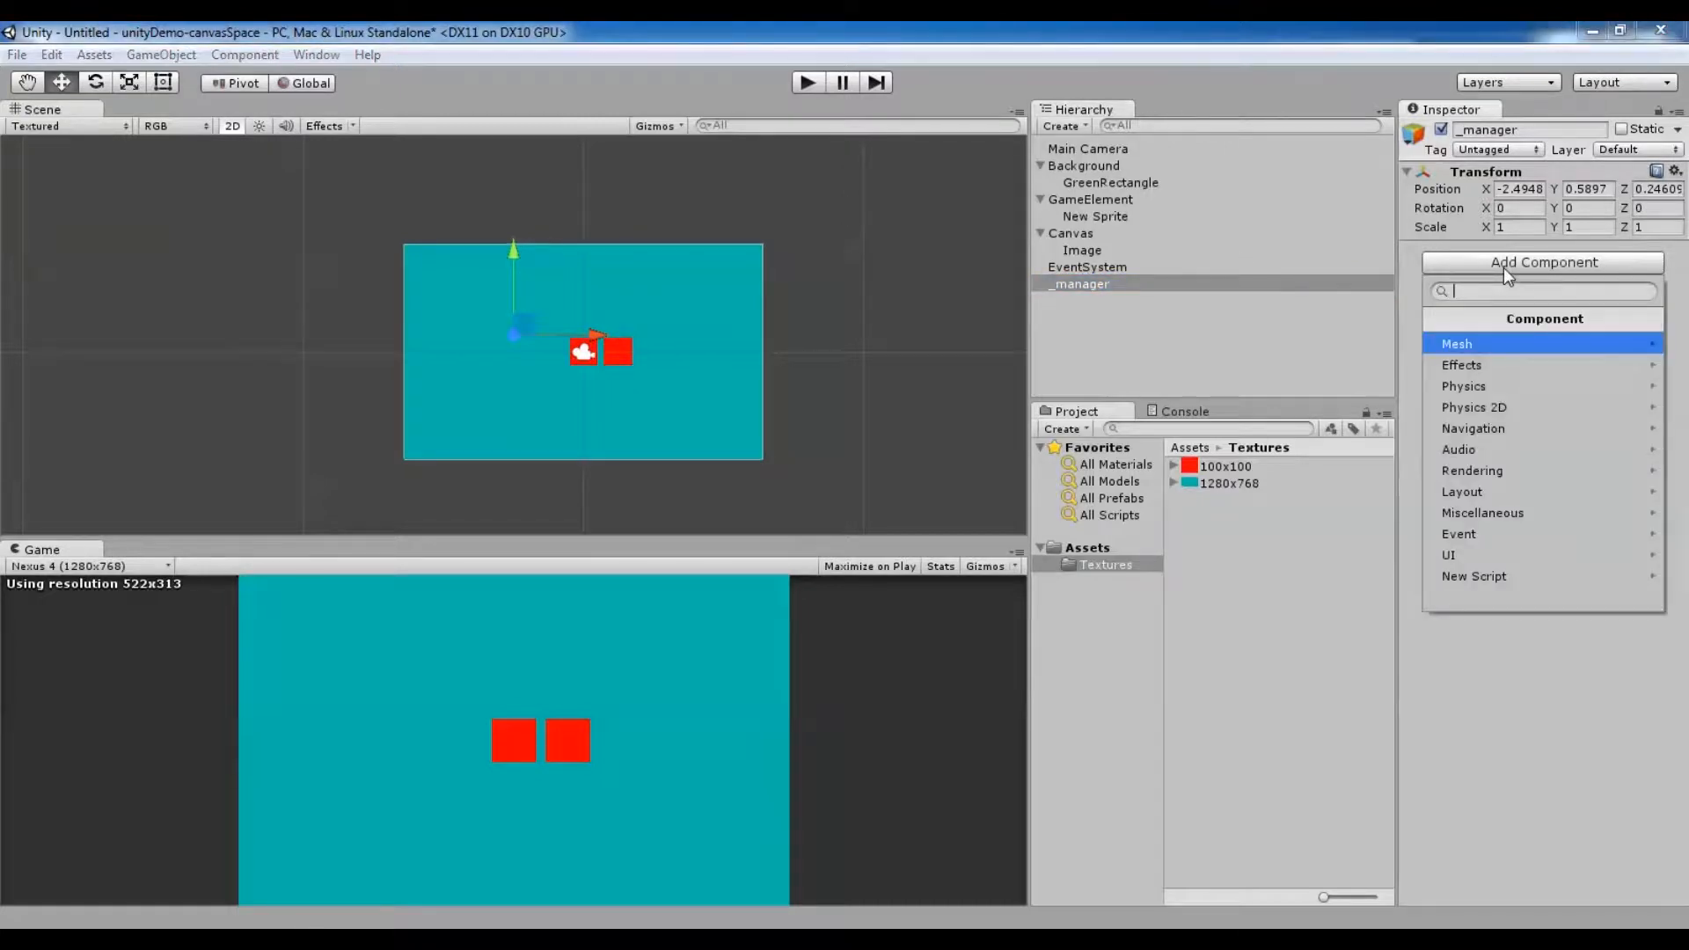
click(1524, 576)
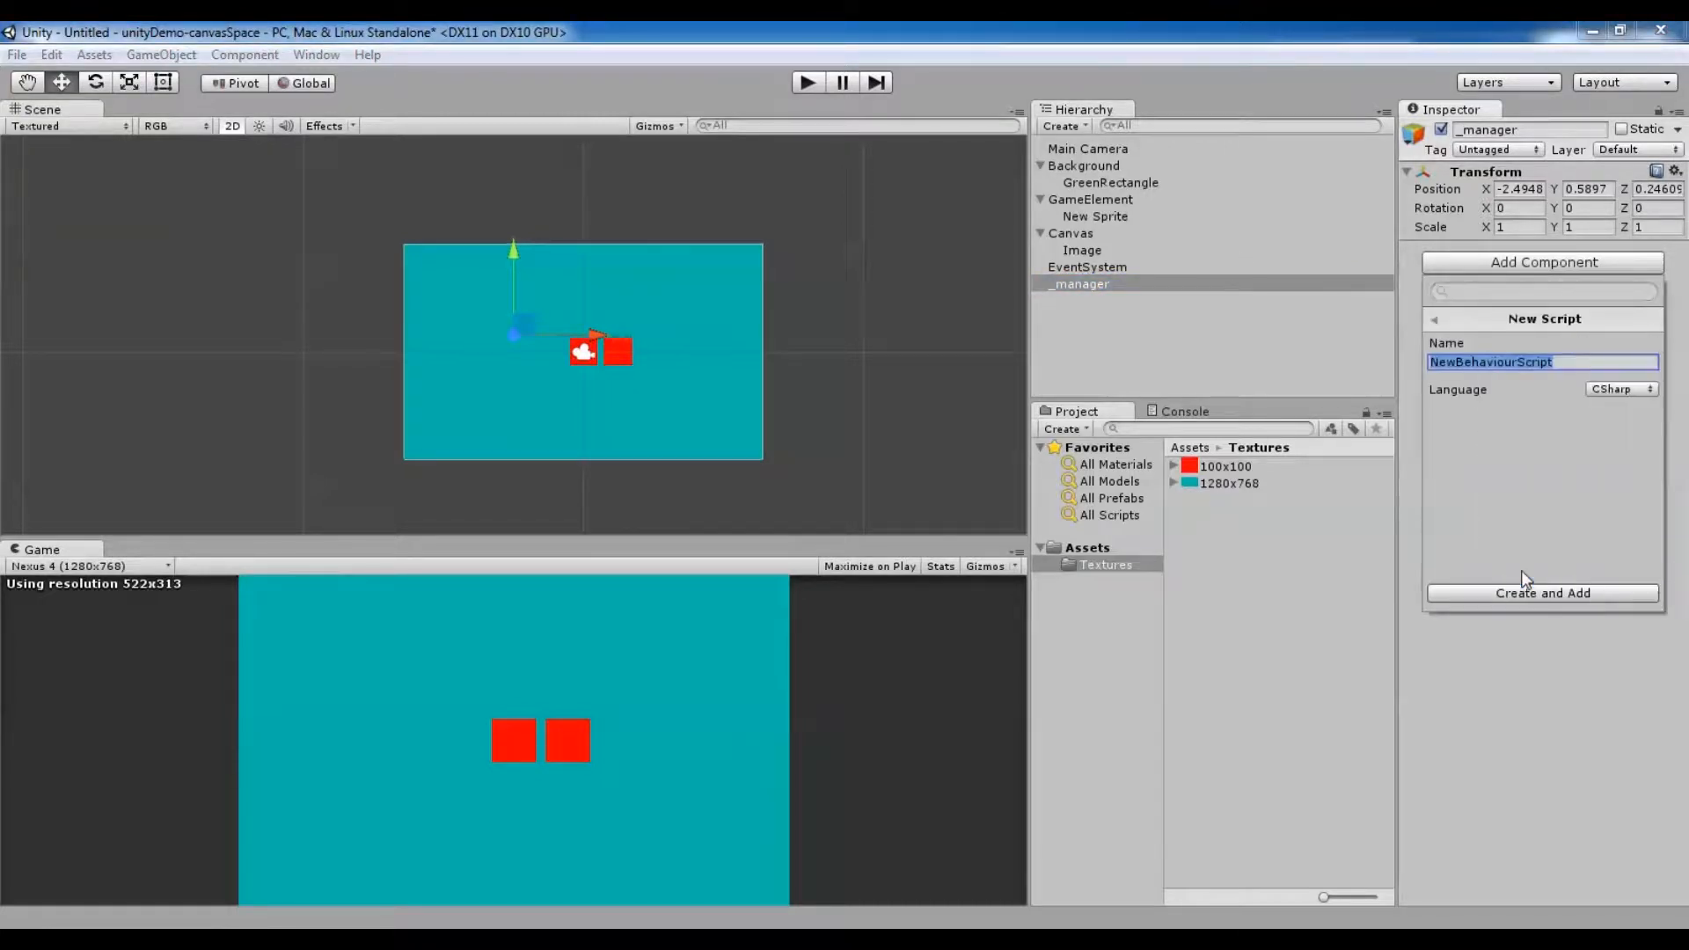
text(R)
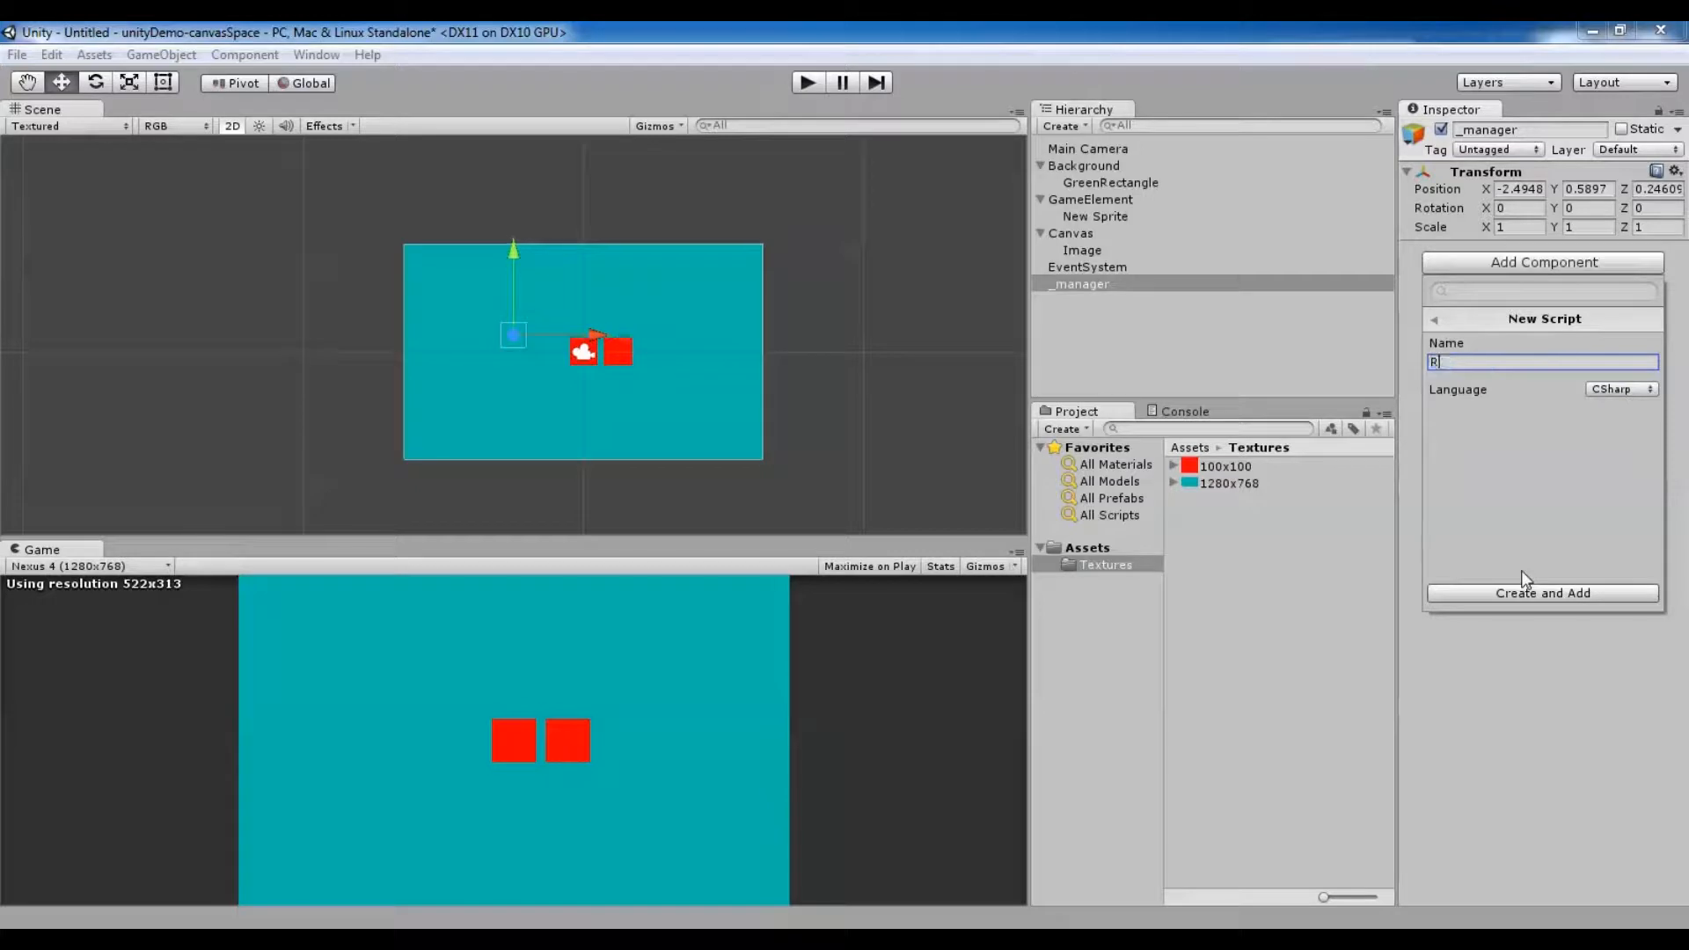
text(ayCastTest)
key(Return)
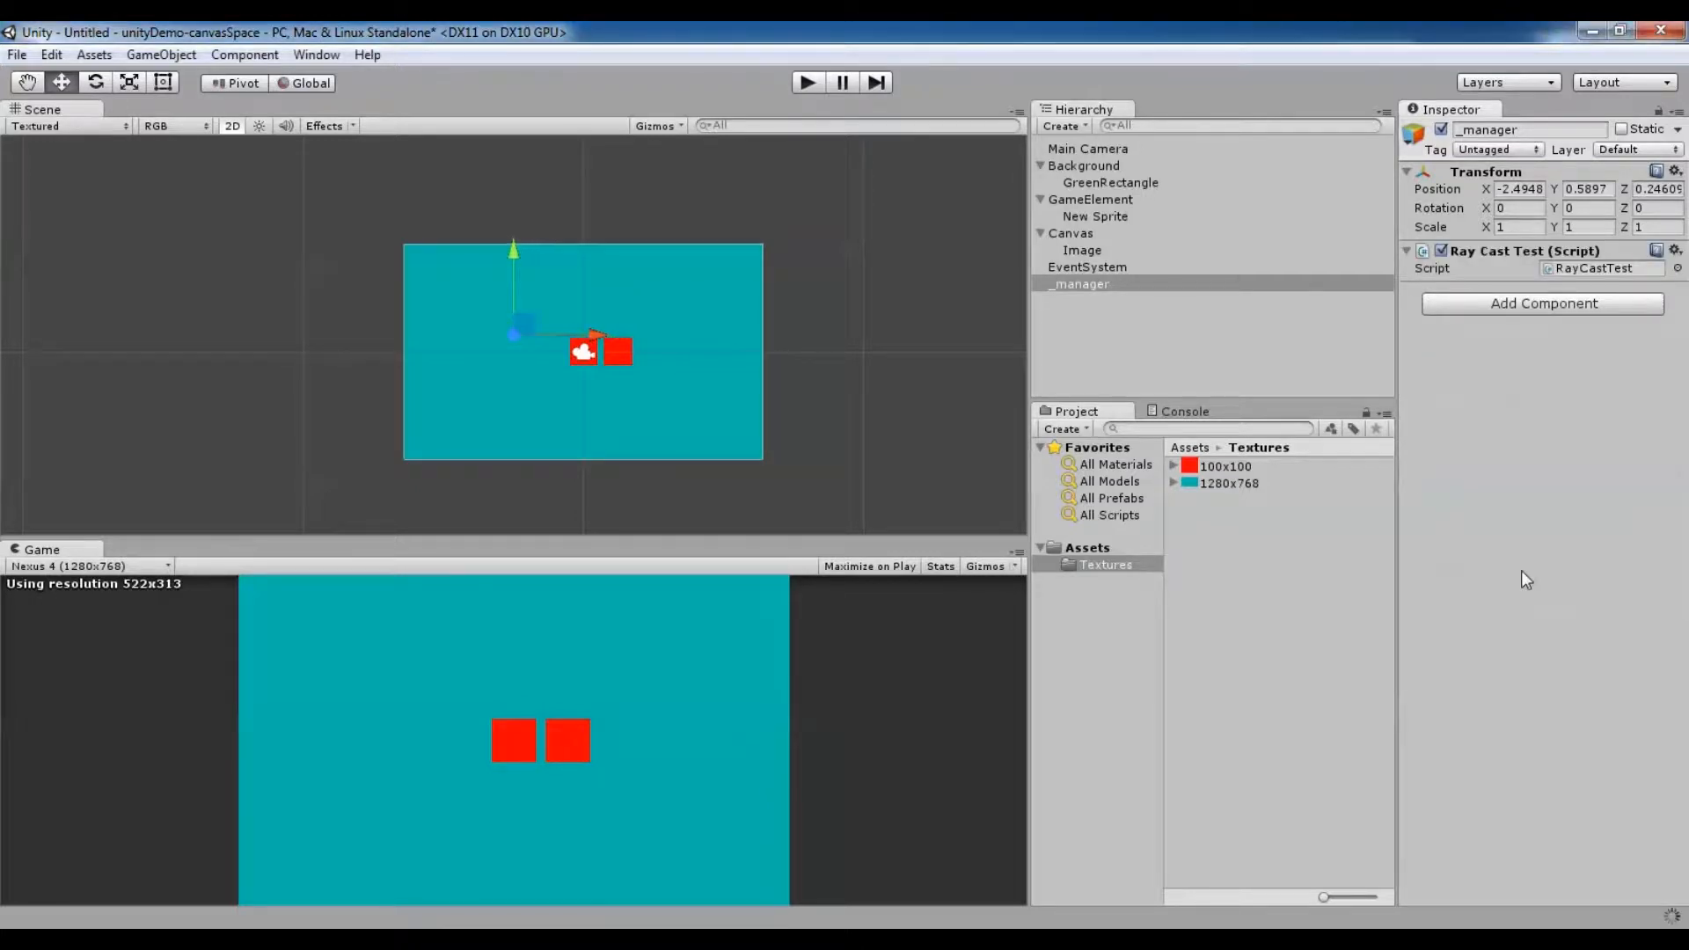
Open the RayCastTest script from Assets in Visual Studio and write Physics2D.Raycast(Input.mousePosition, Vector2.zero); inside Update.
click(1103, 546)
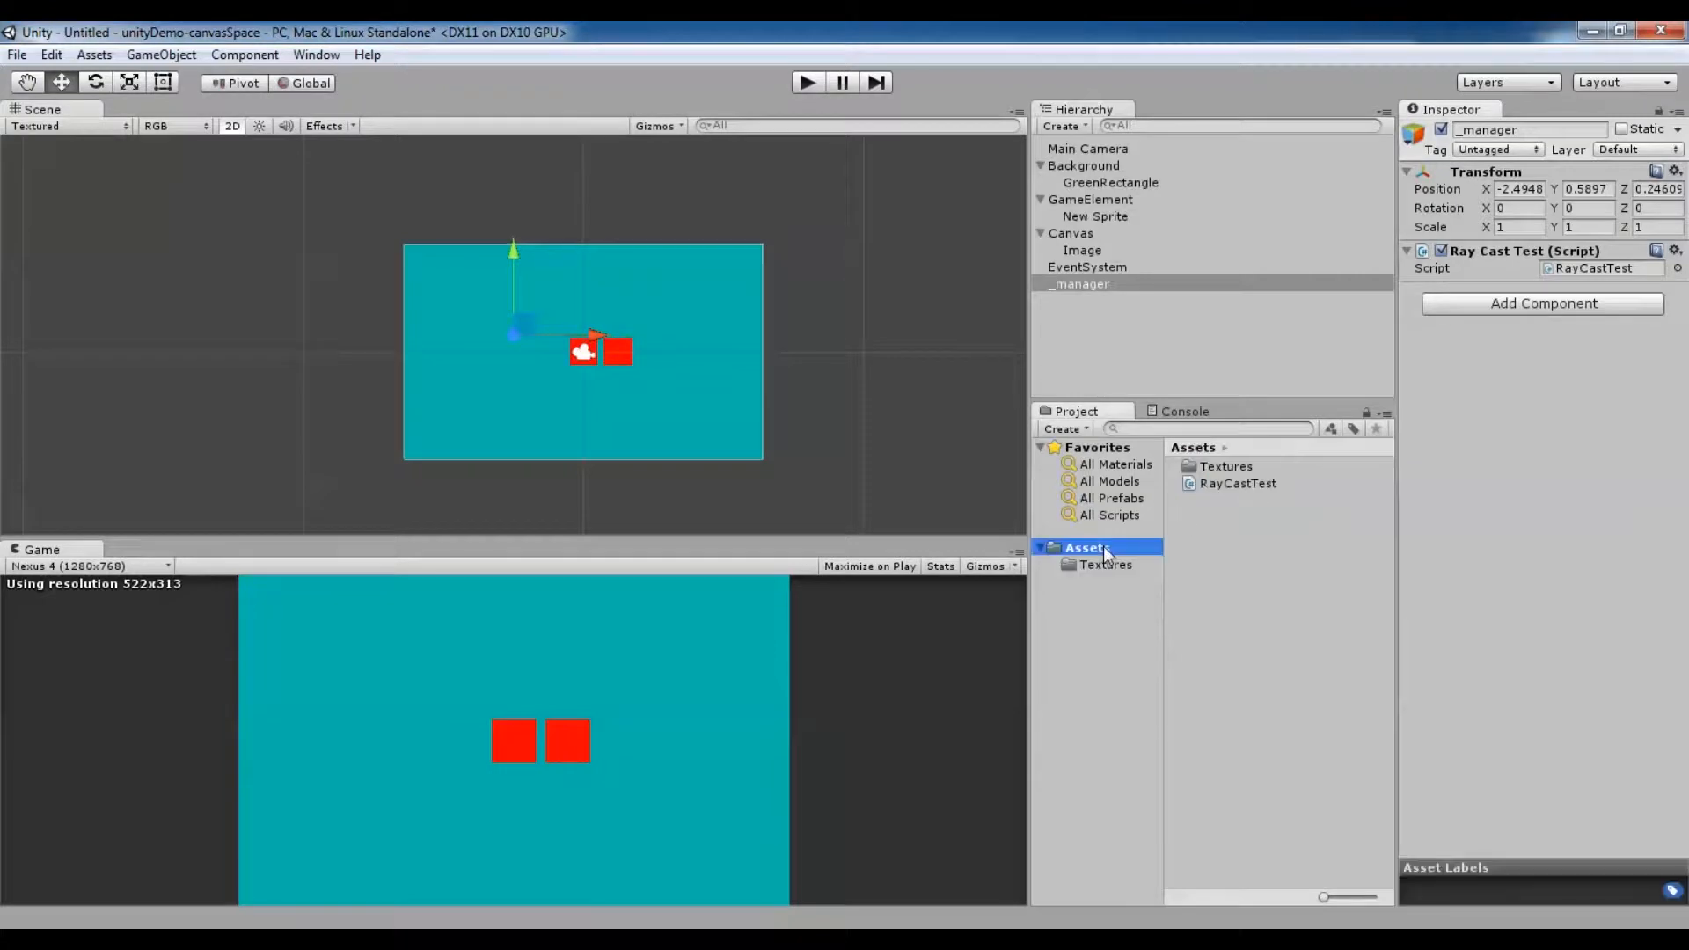
double_click(1217, 488)
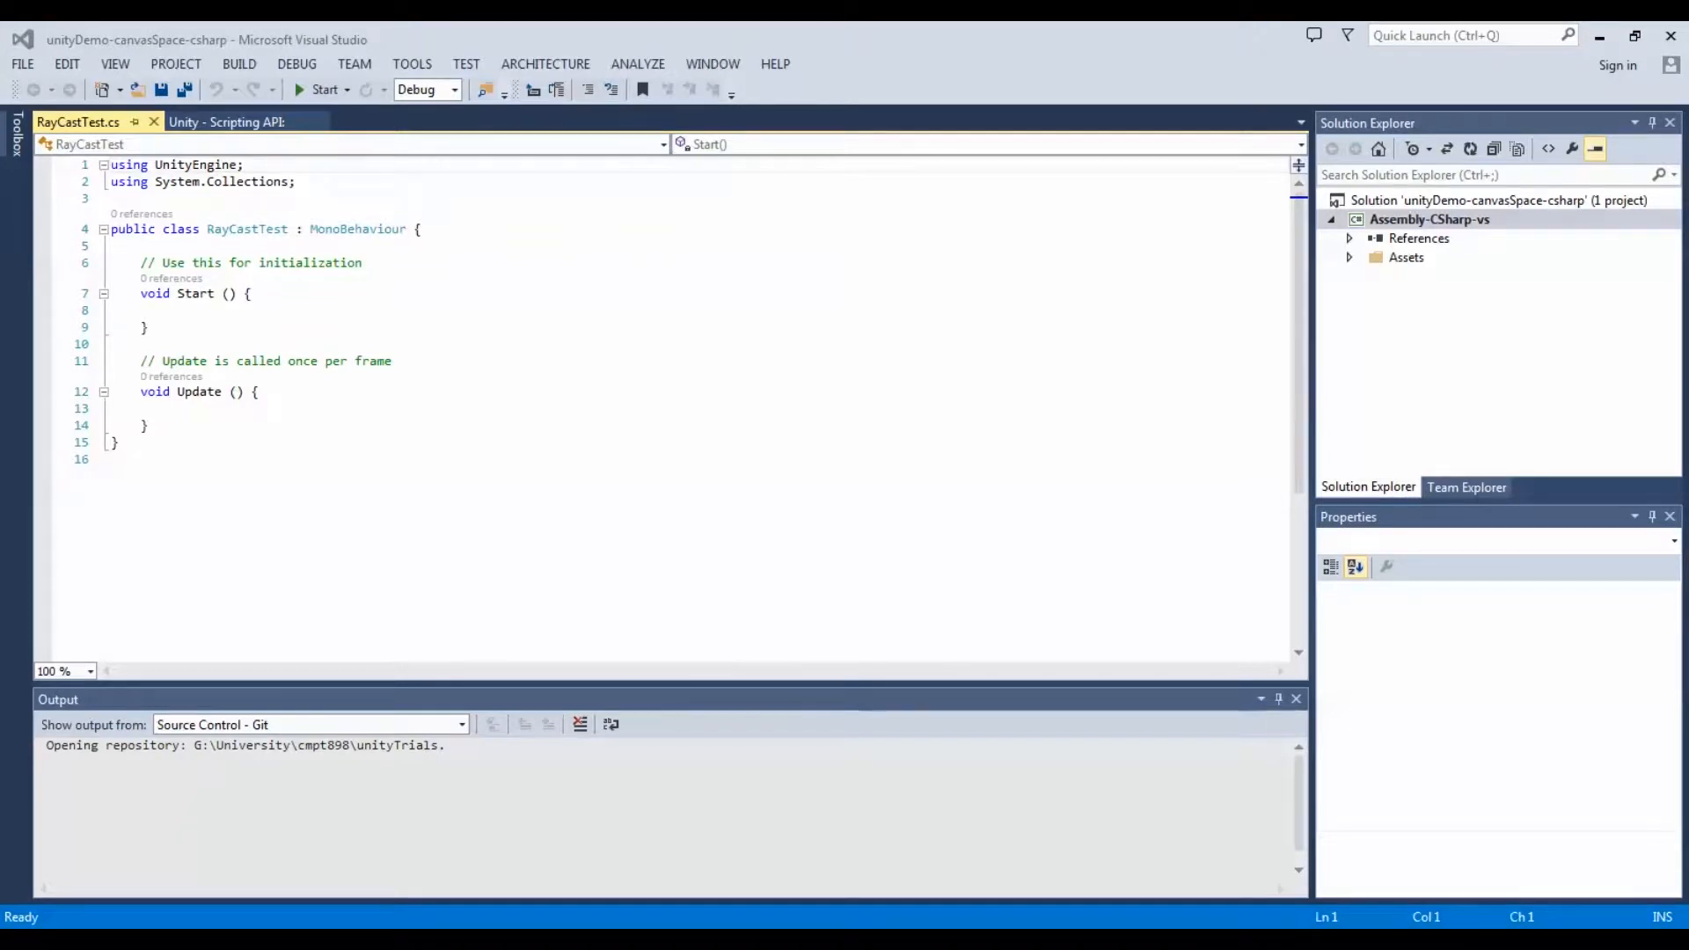
click(243, 408)
text(Physics2D)
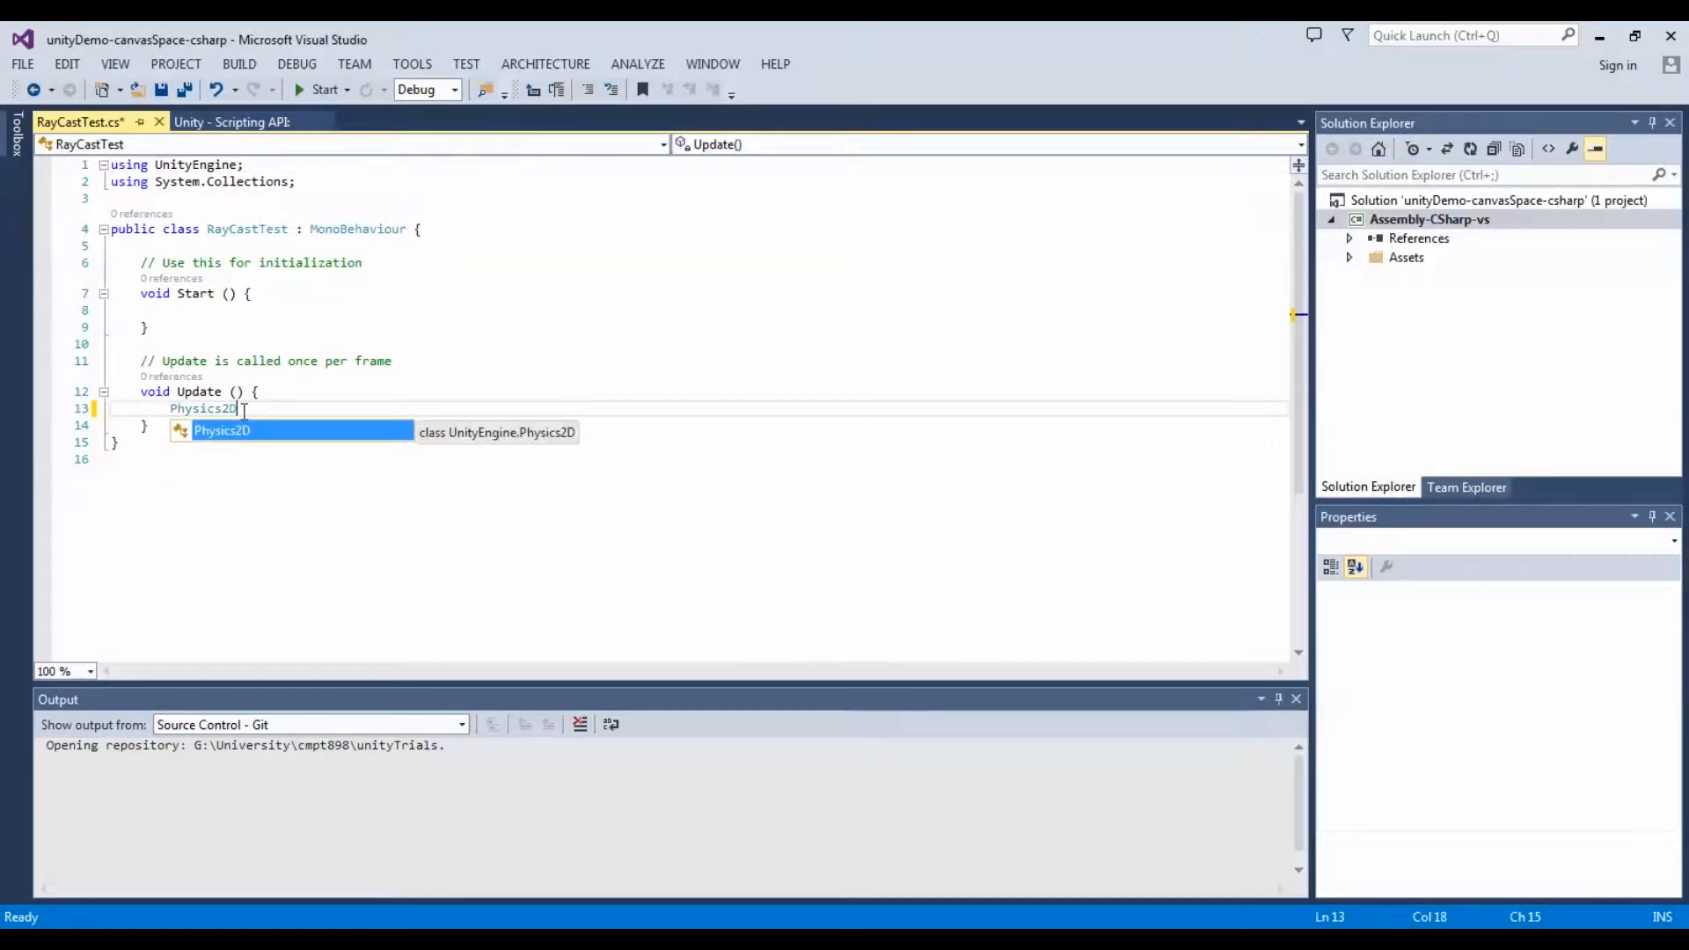
text(.Ray)
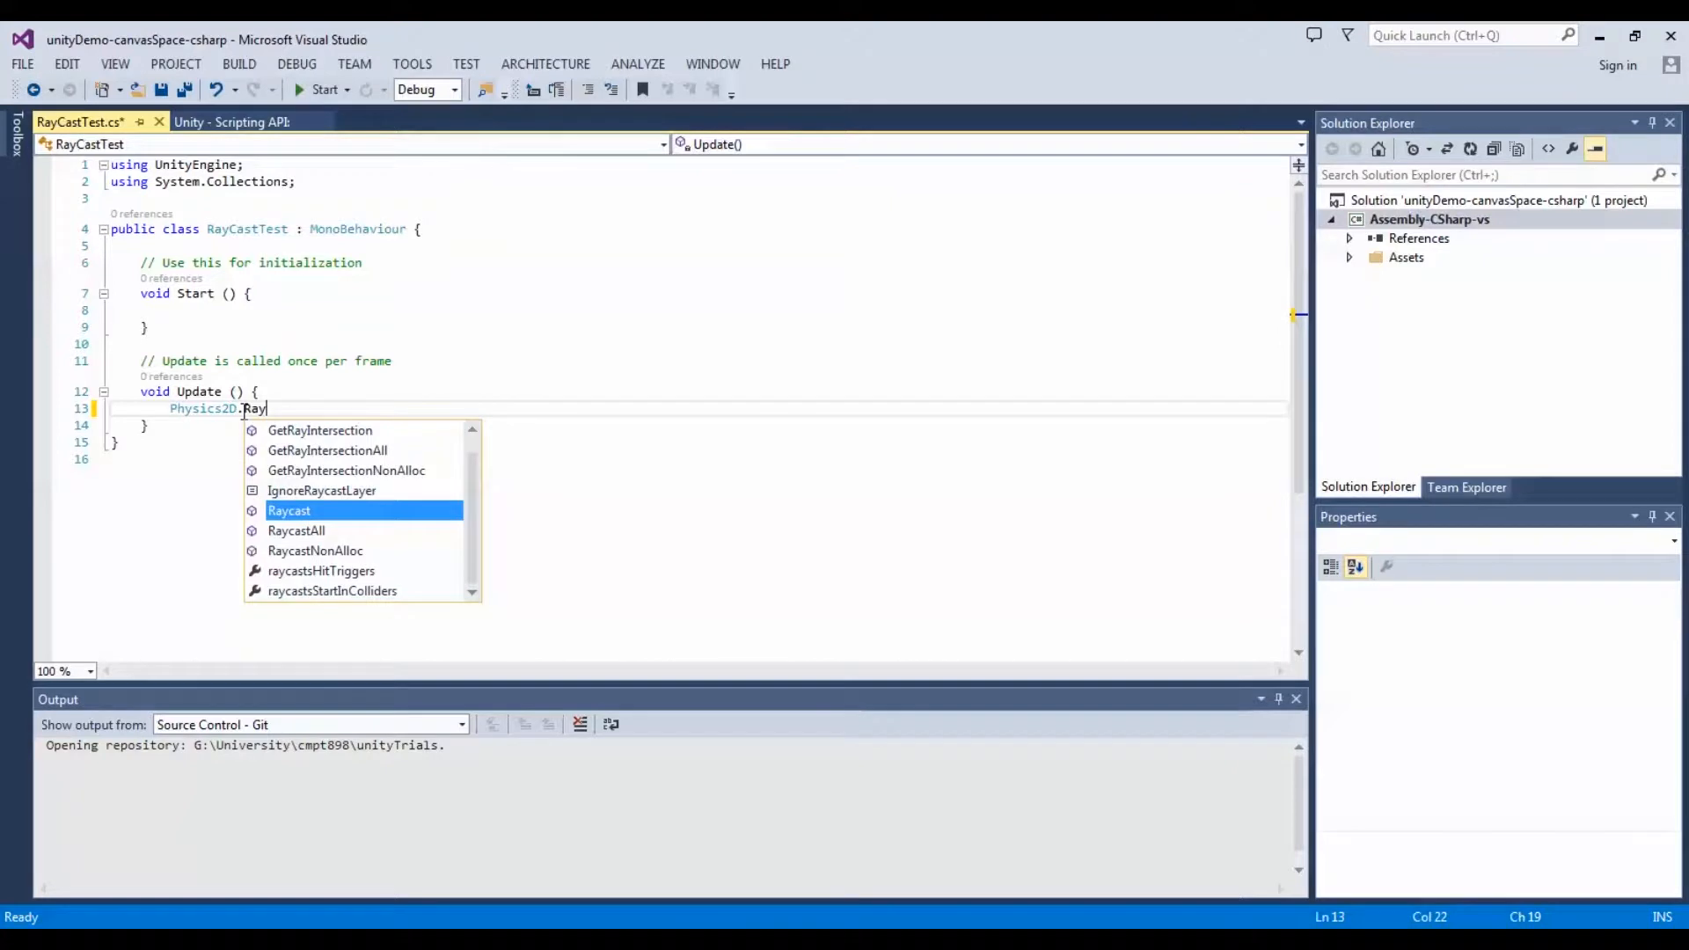
key(Tab)
text(()
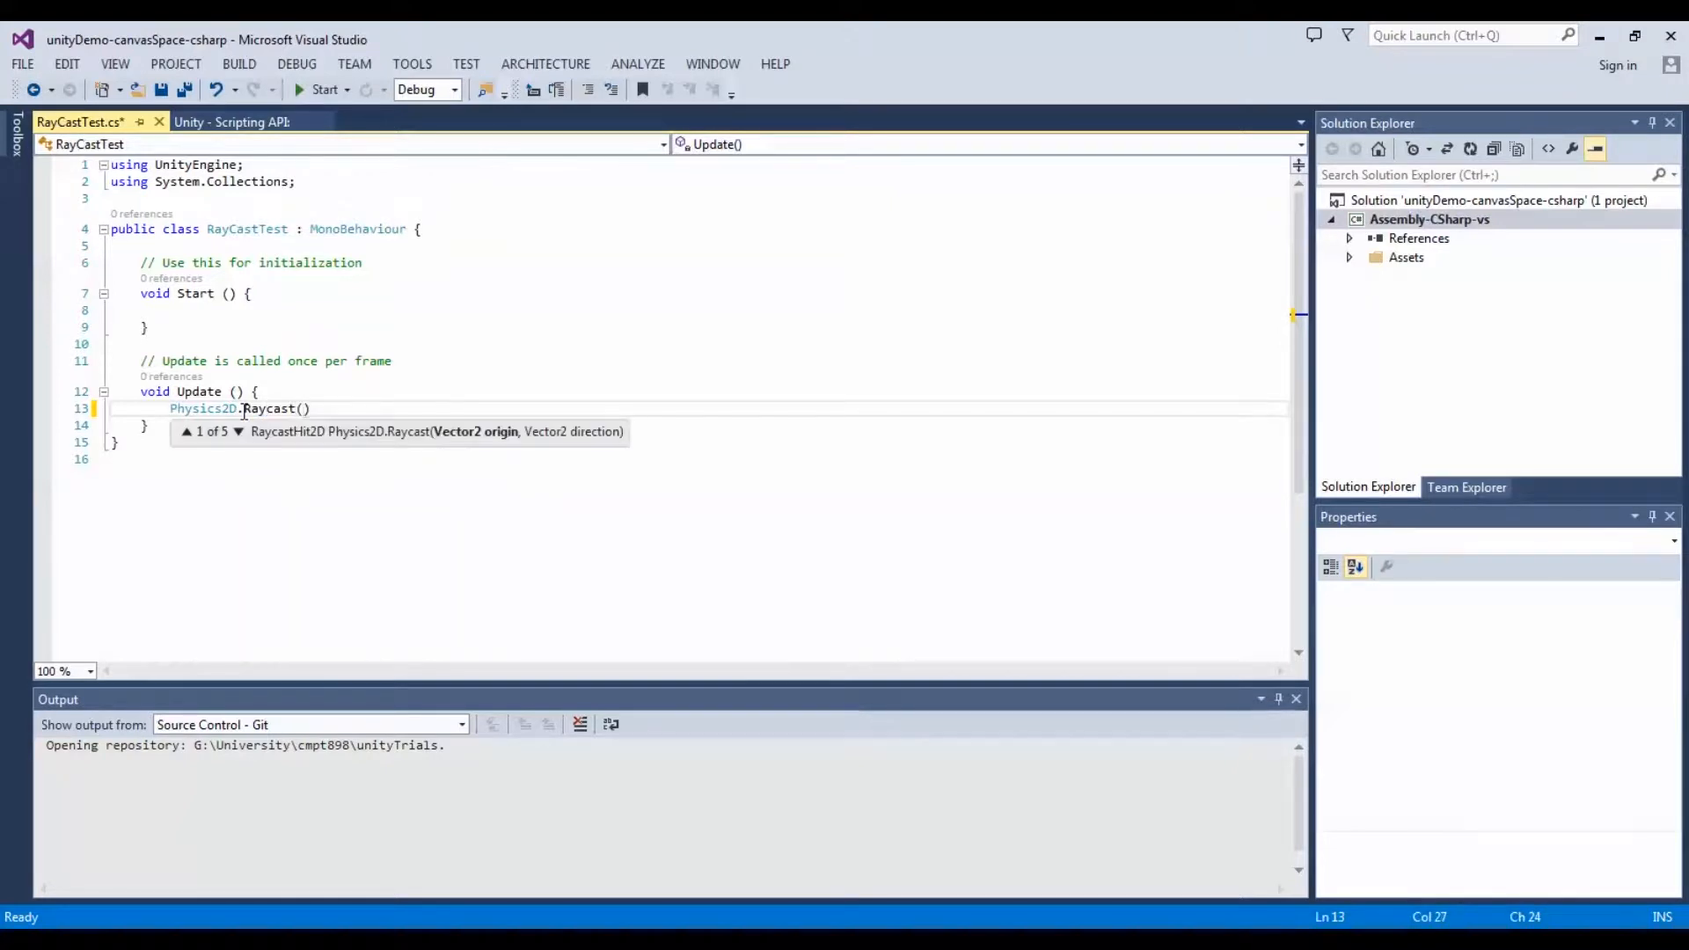
text(Input.mou)
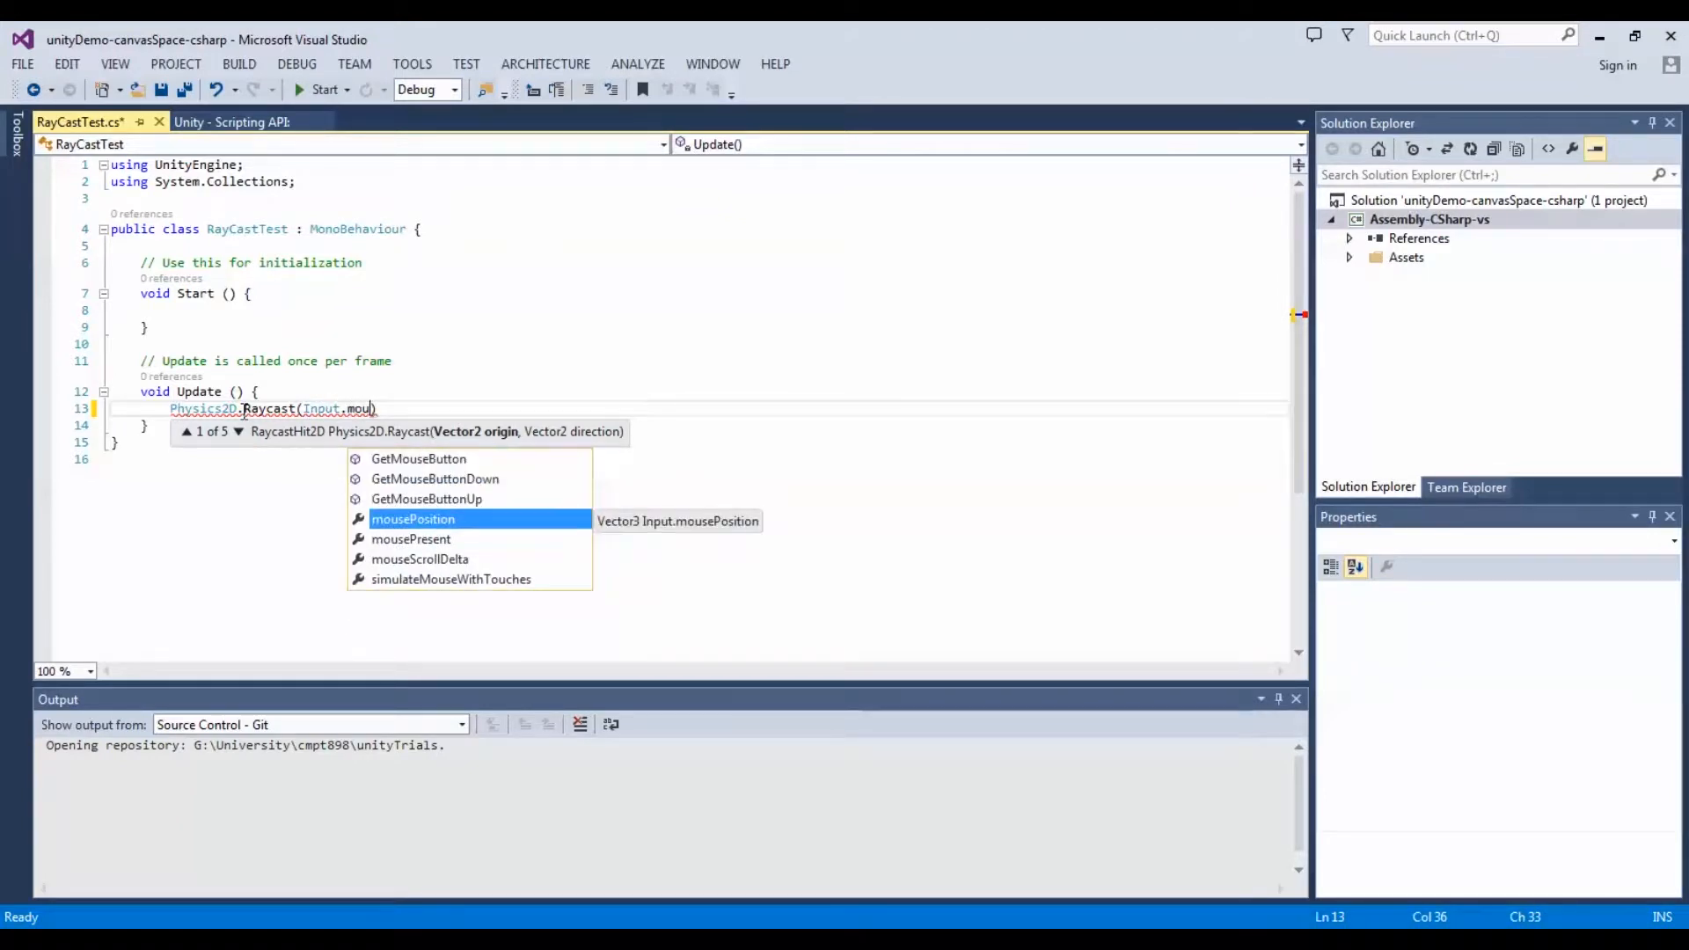
key(Tab)
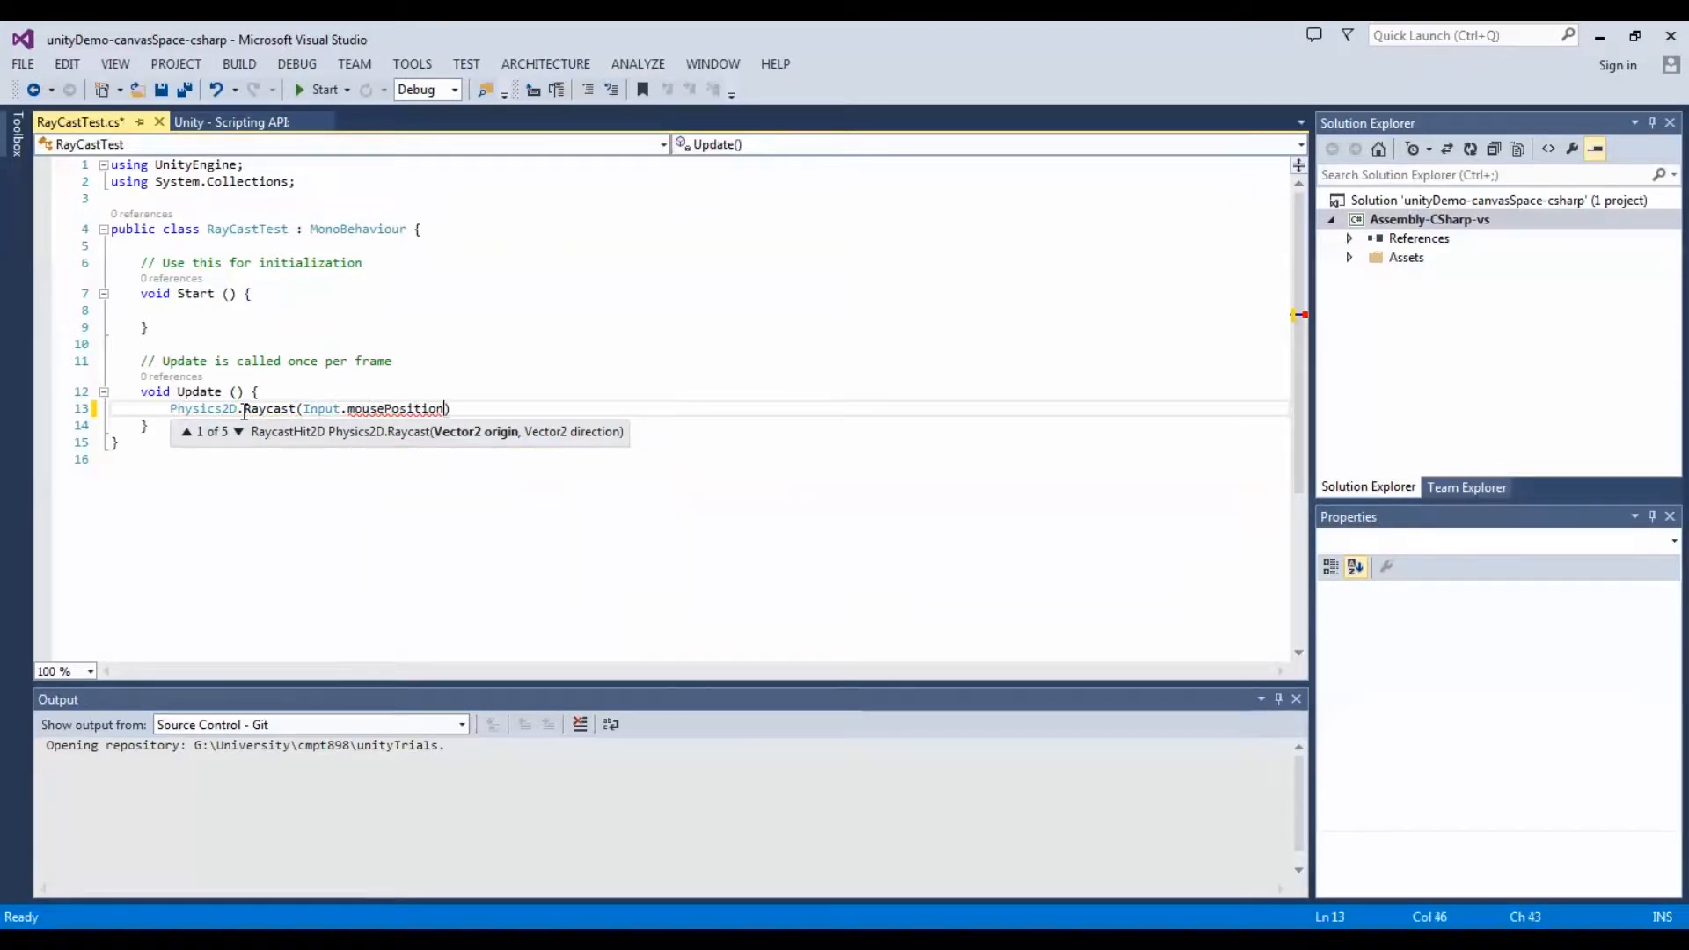
text(, Vec)
key(Tab)
text(ero);)
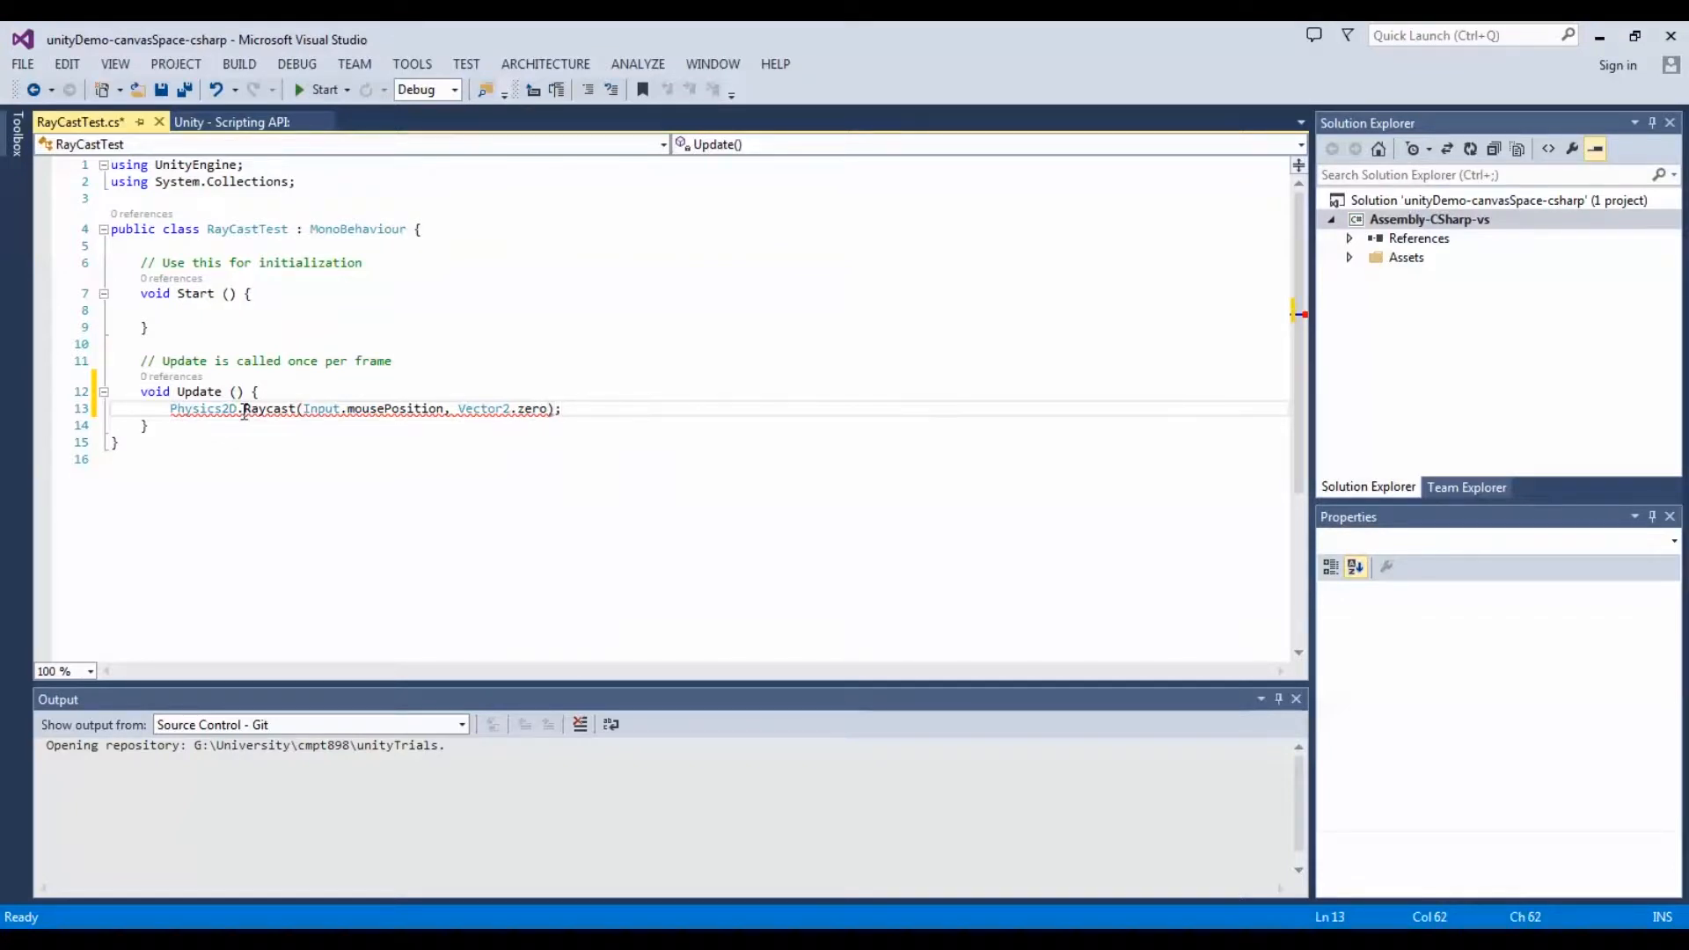
Wrap Input.mousePosition in Camera.main.ScreenToWorldPoint() as the raycast's origin argument and save the script.
key(Left)
key(Left)
key(Left)
key(Left)
key(Left)
key(Left)
key(Left)
key(Left)
key(Left)
key(Left)
key(Left)
key(Left)
key(Left)
key(Left)
key(Left)
key(Left)
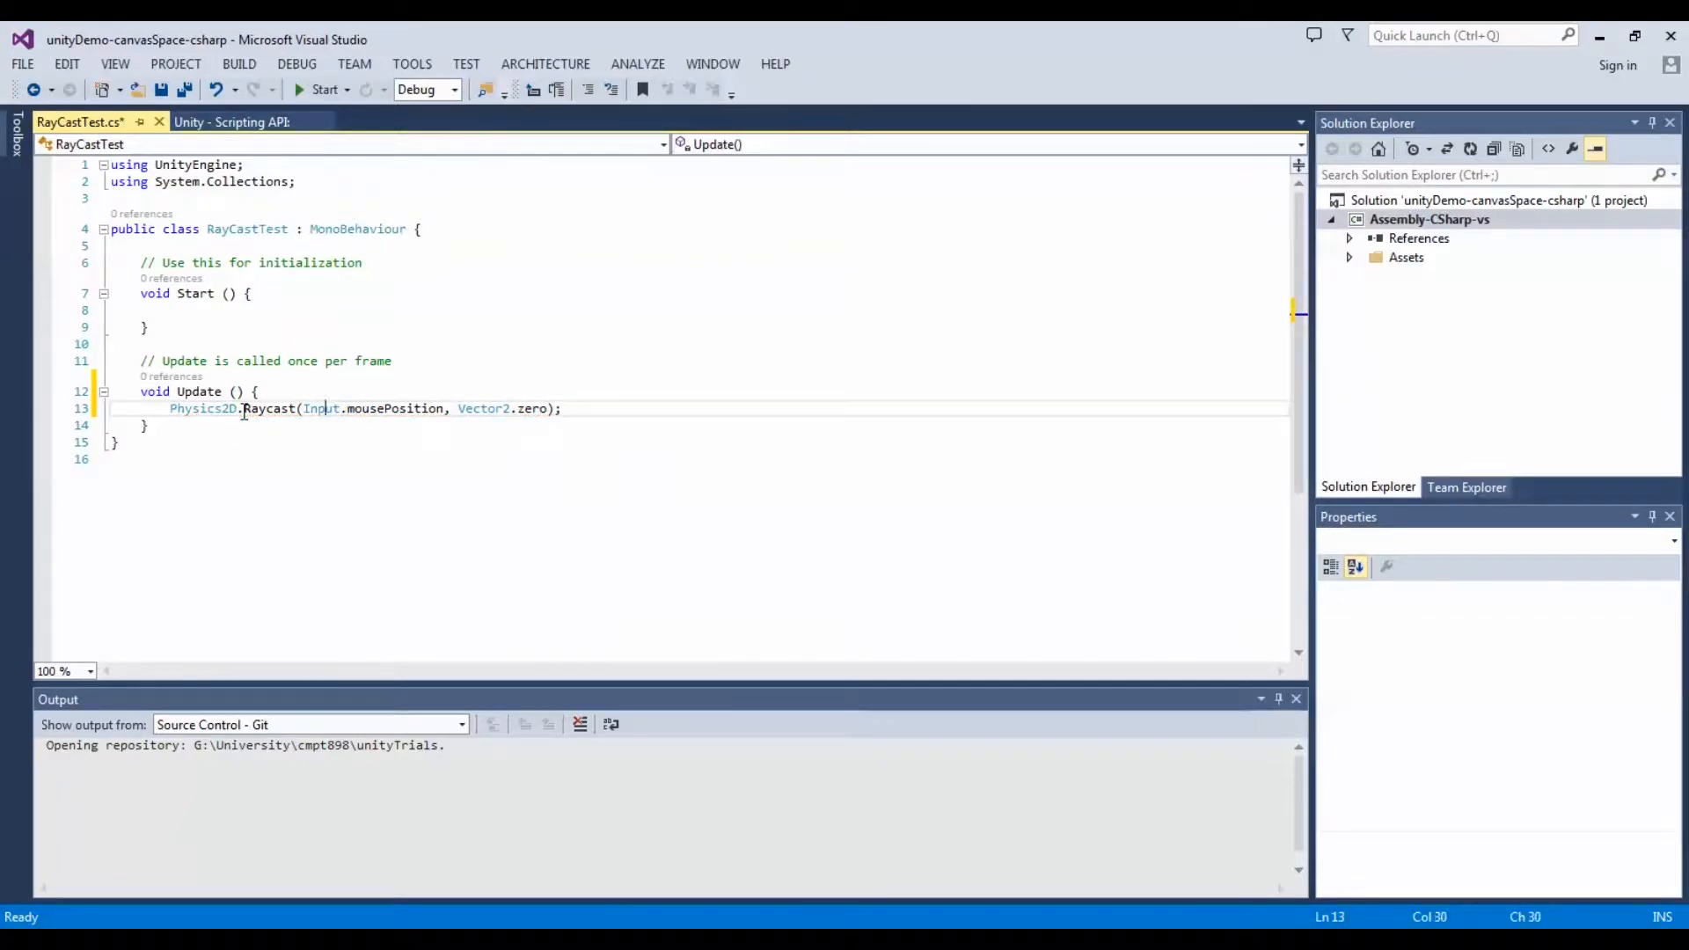
text(C)
text(amera.mai)
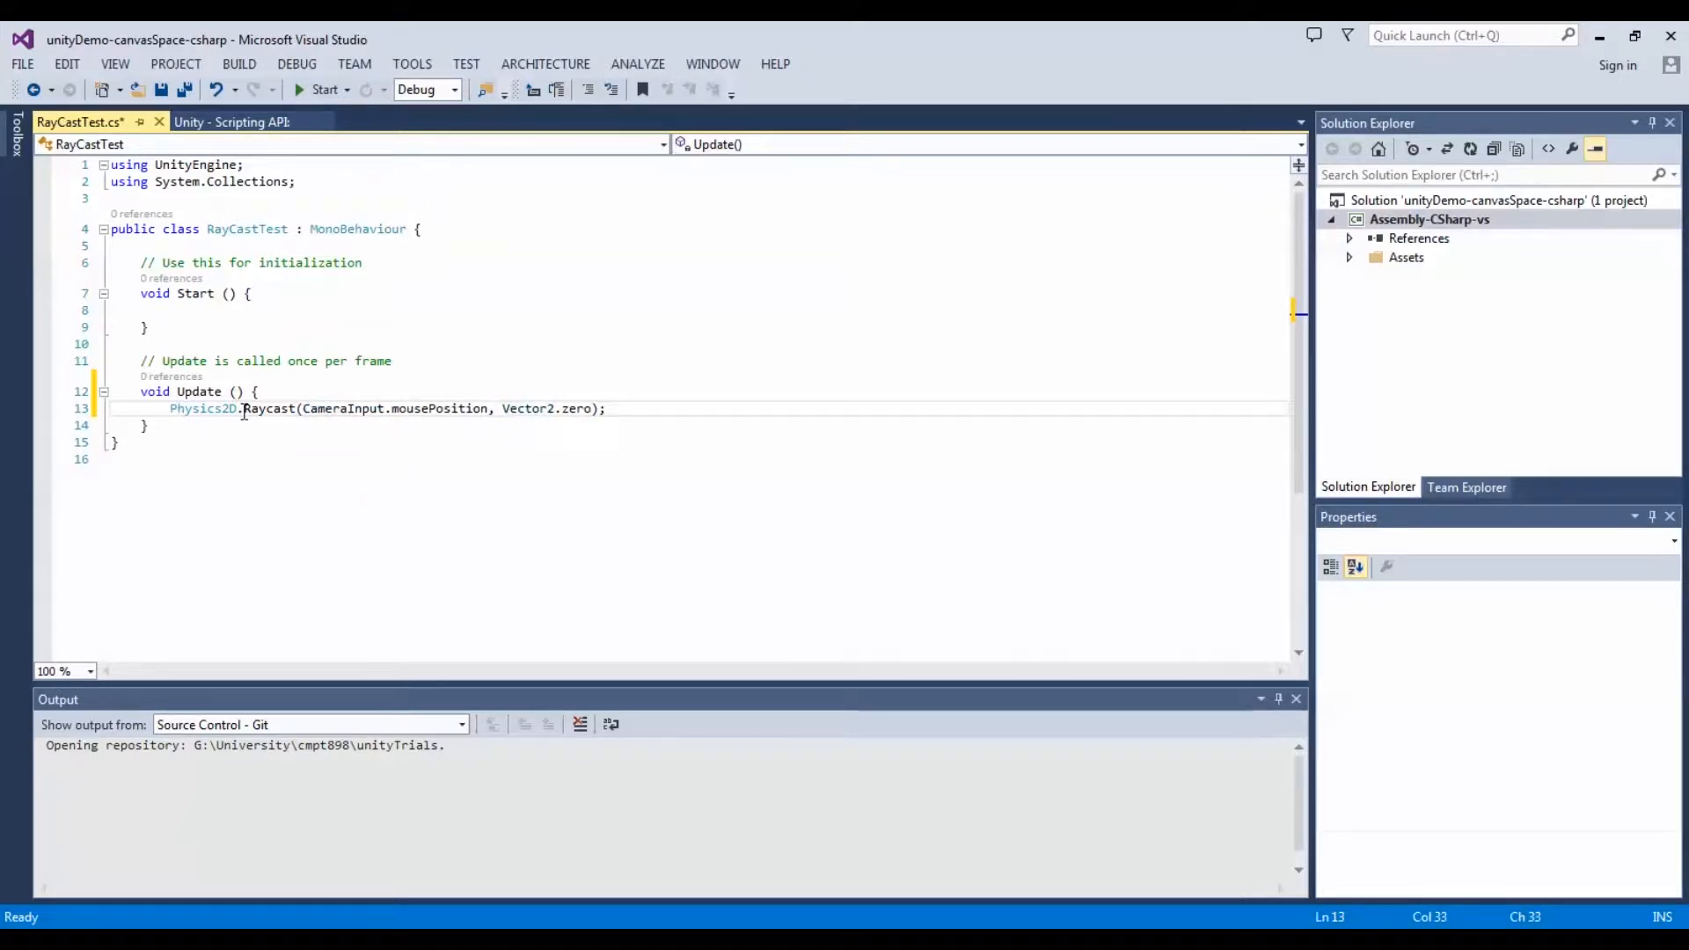
text(n.Screen)
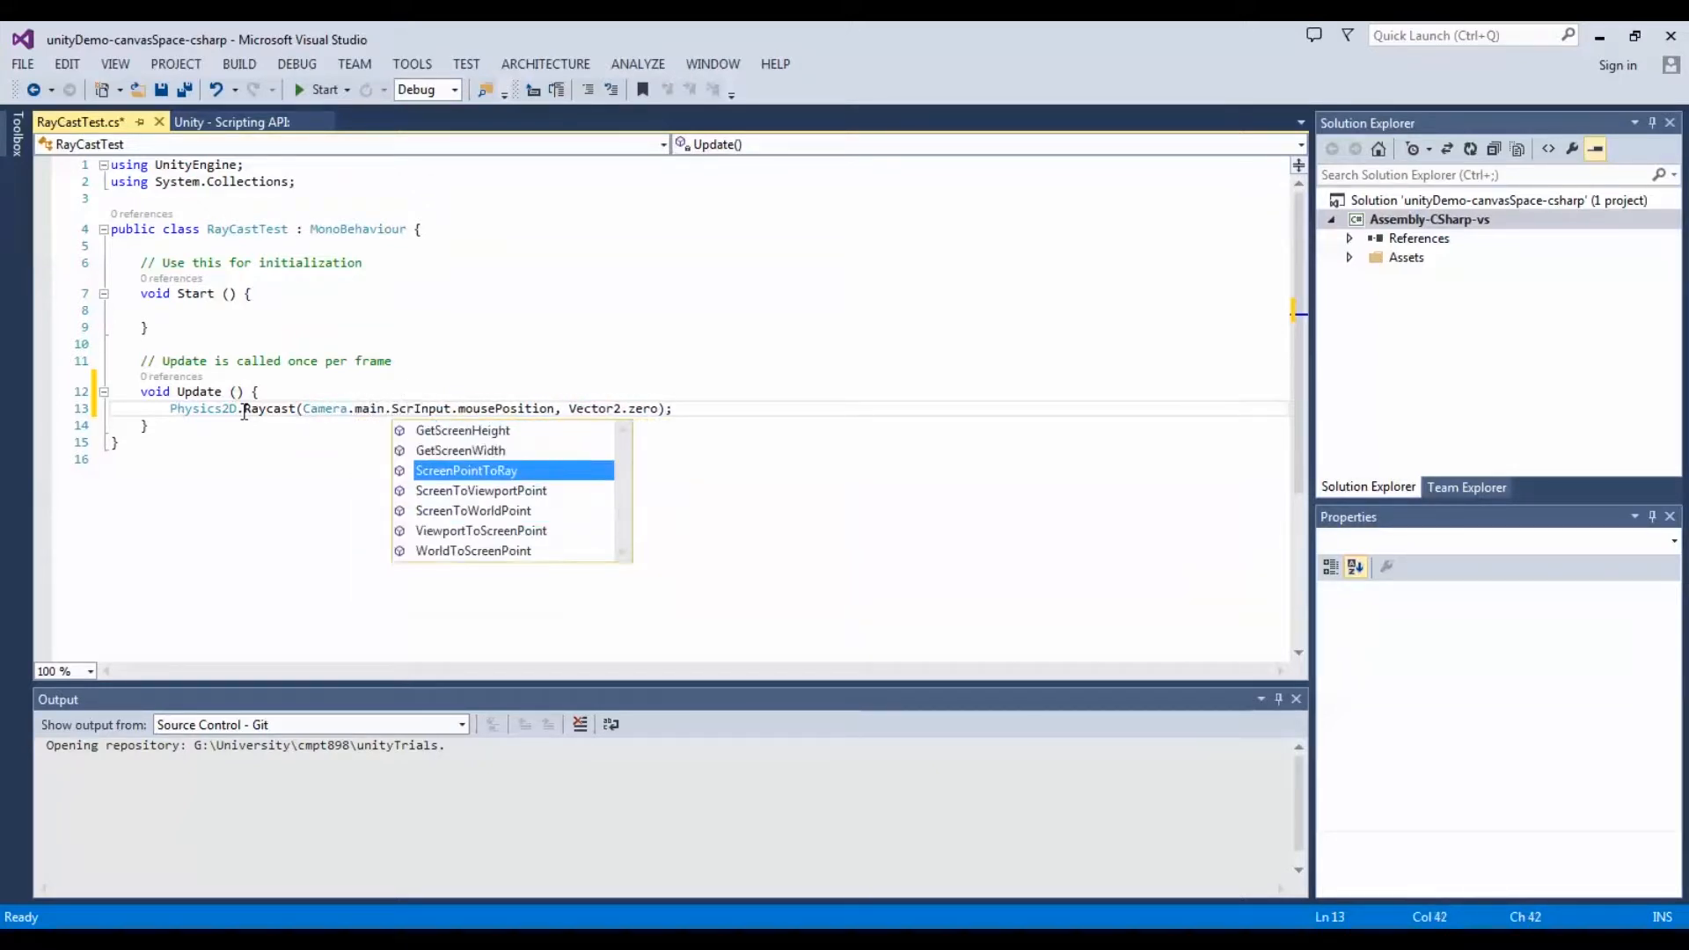
text(P)
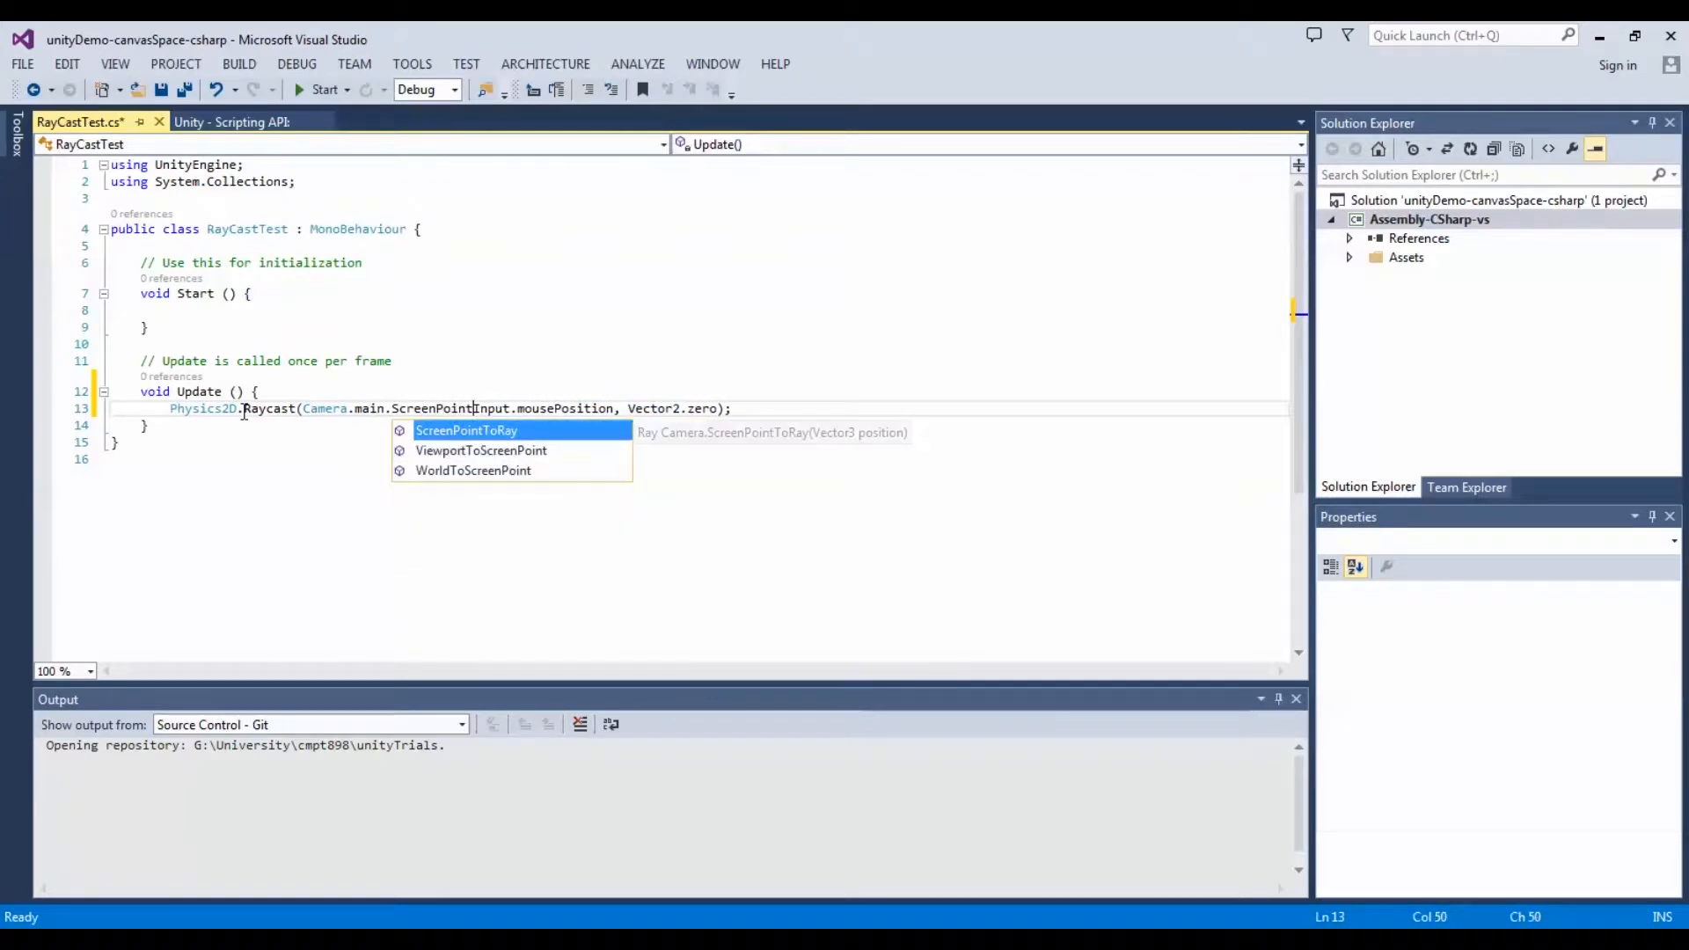
key(BackSpace)
text(To)
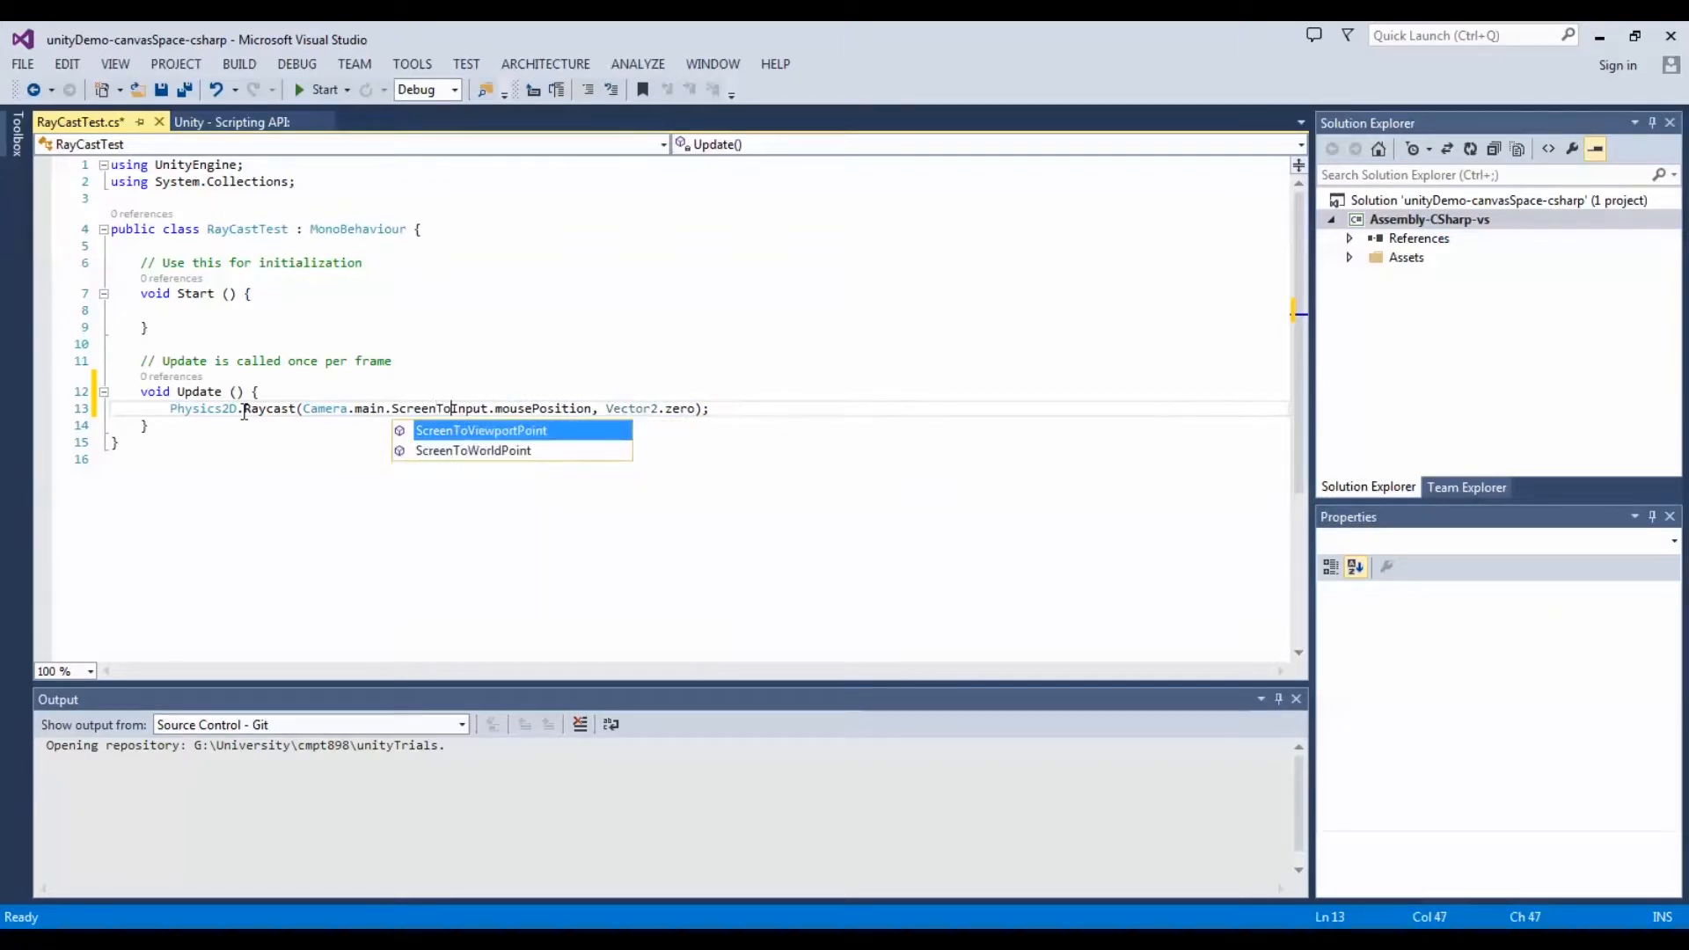
key(Down)
key(Tab)
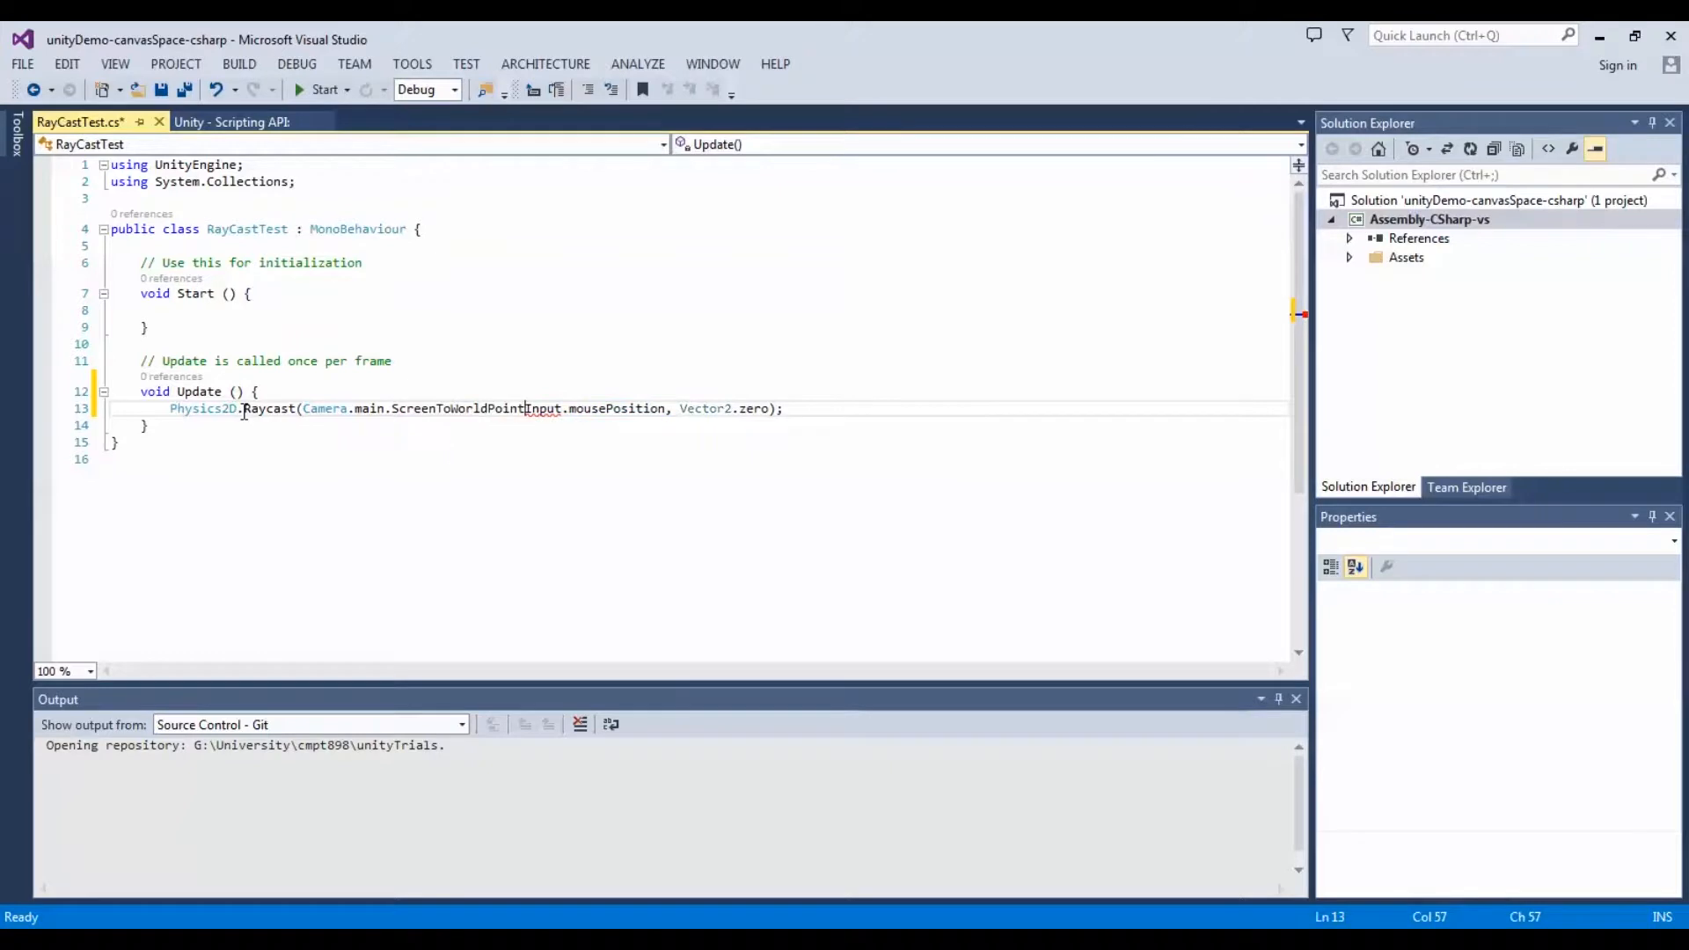
text(()
key(End)
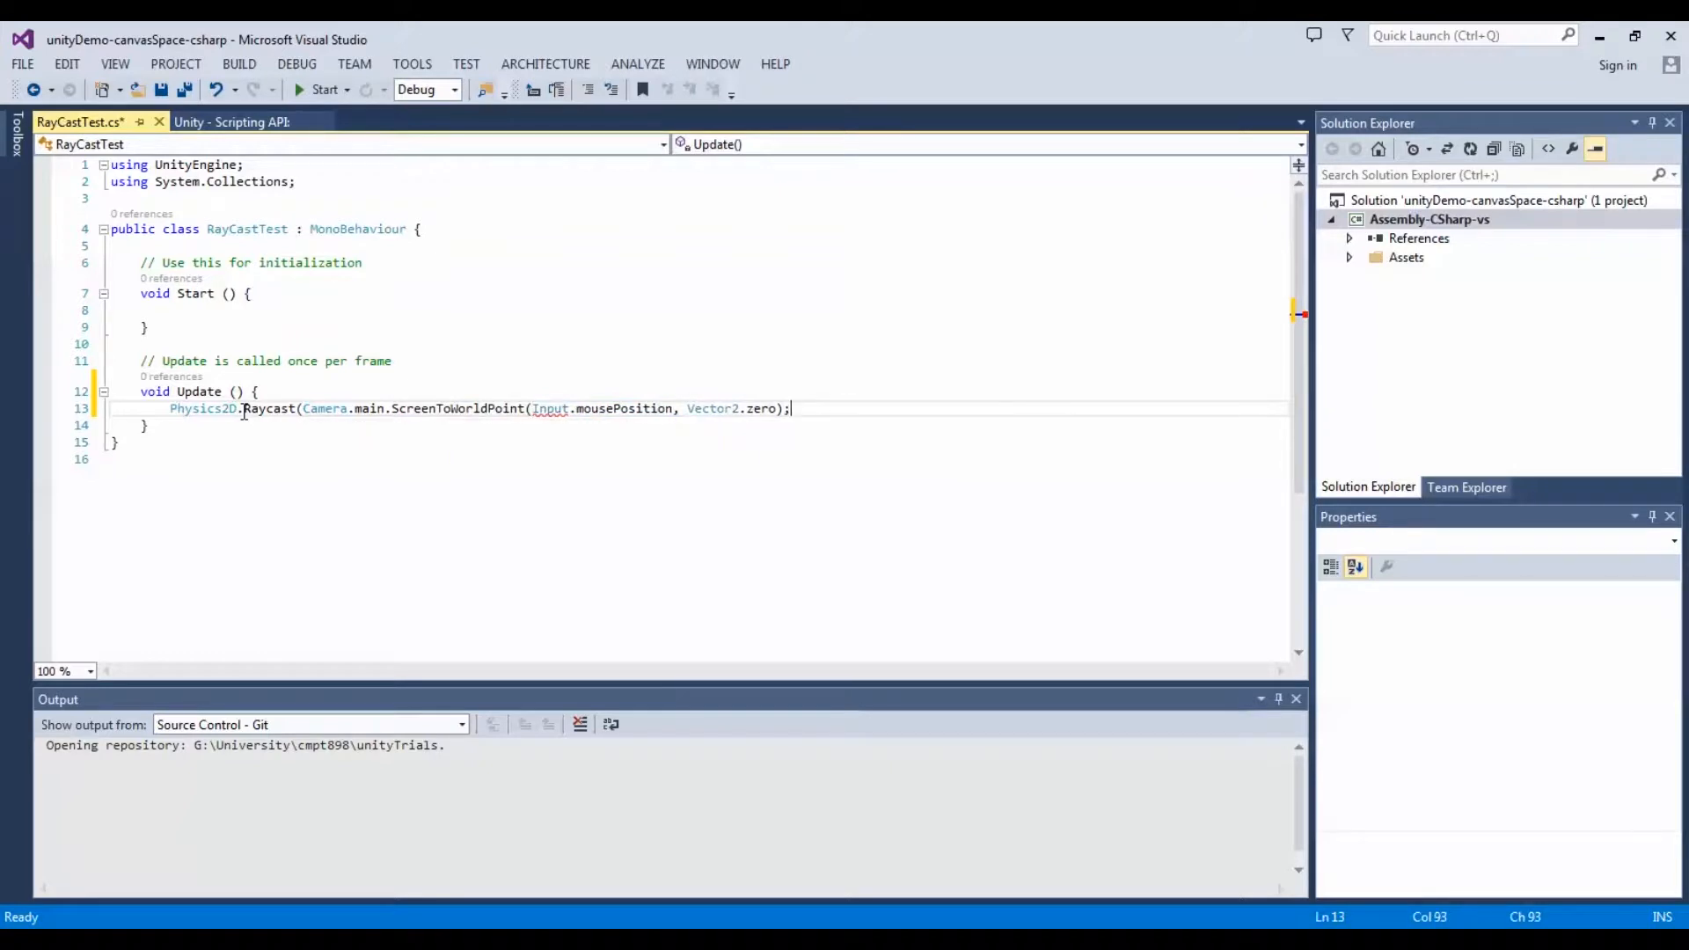
key(ctrl+Left)
key(ctrl+Left)
key(ctrl+Left)
key(ctrl+Left)
key(ctrl+Left)
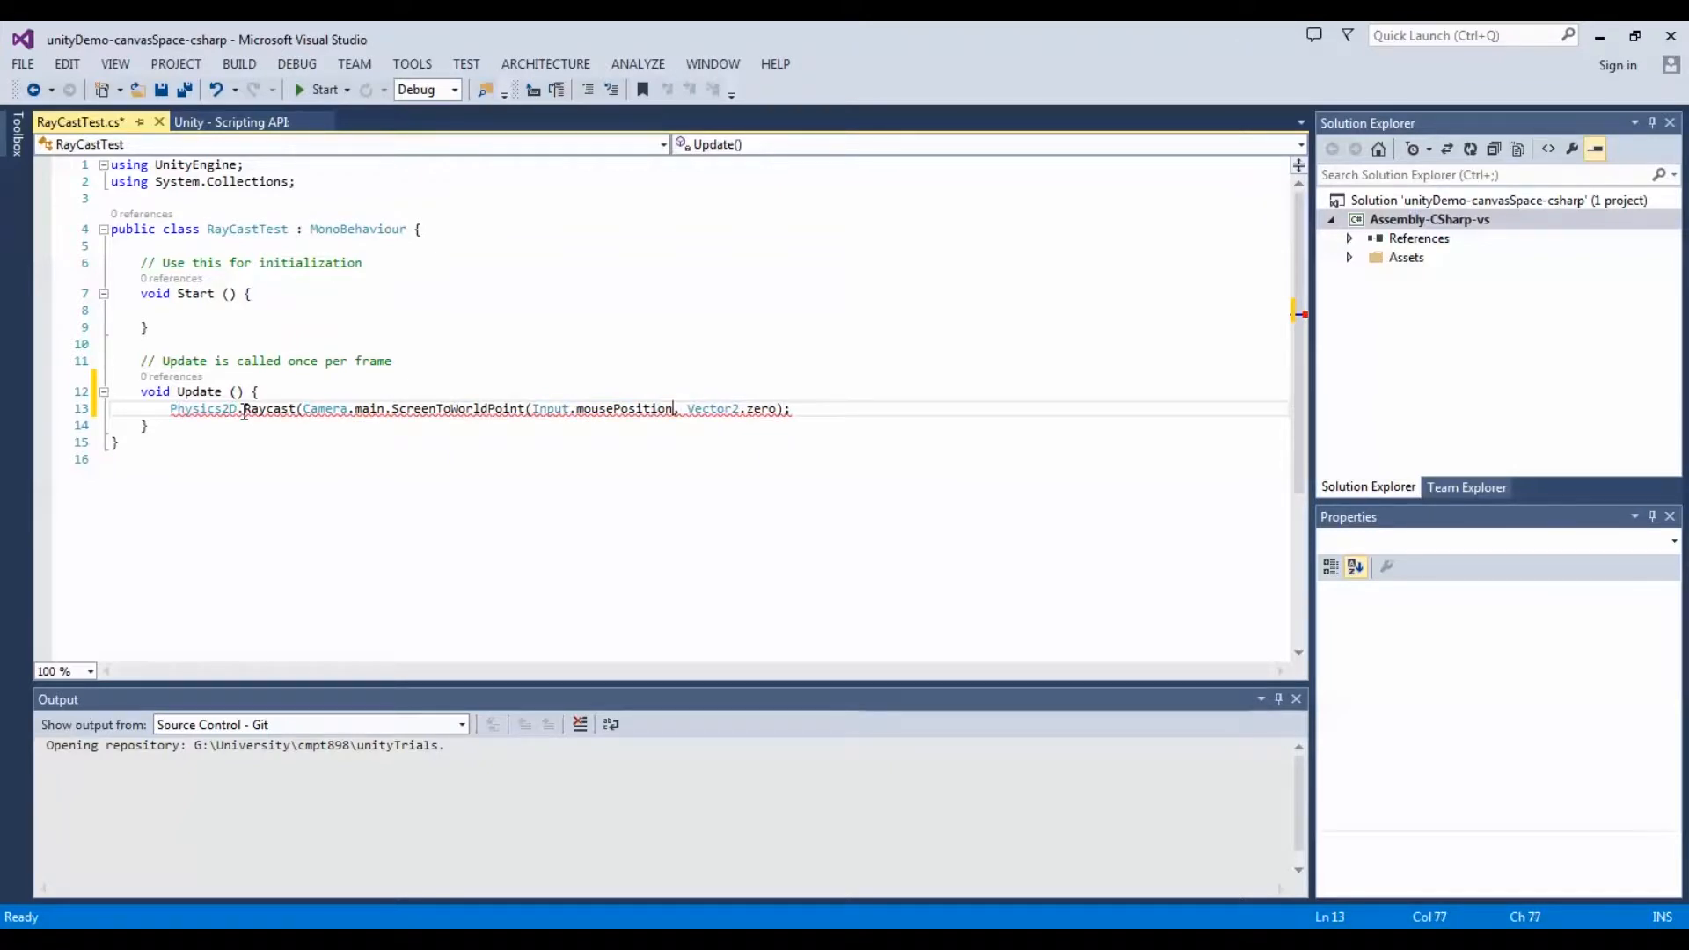
text())
key(ctrl+s)
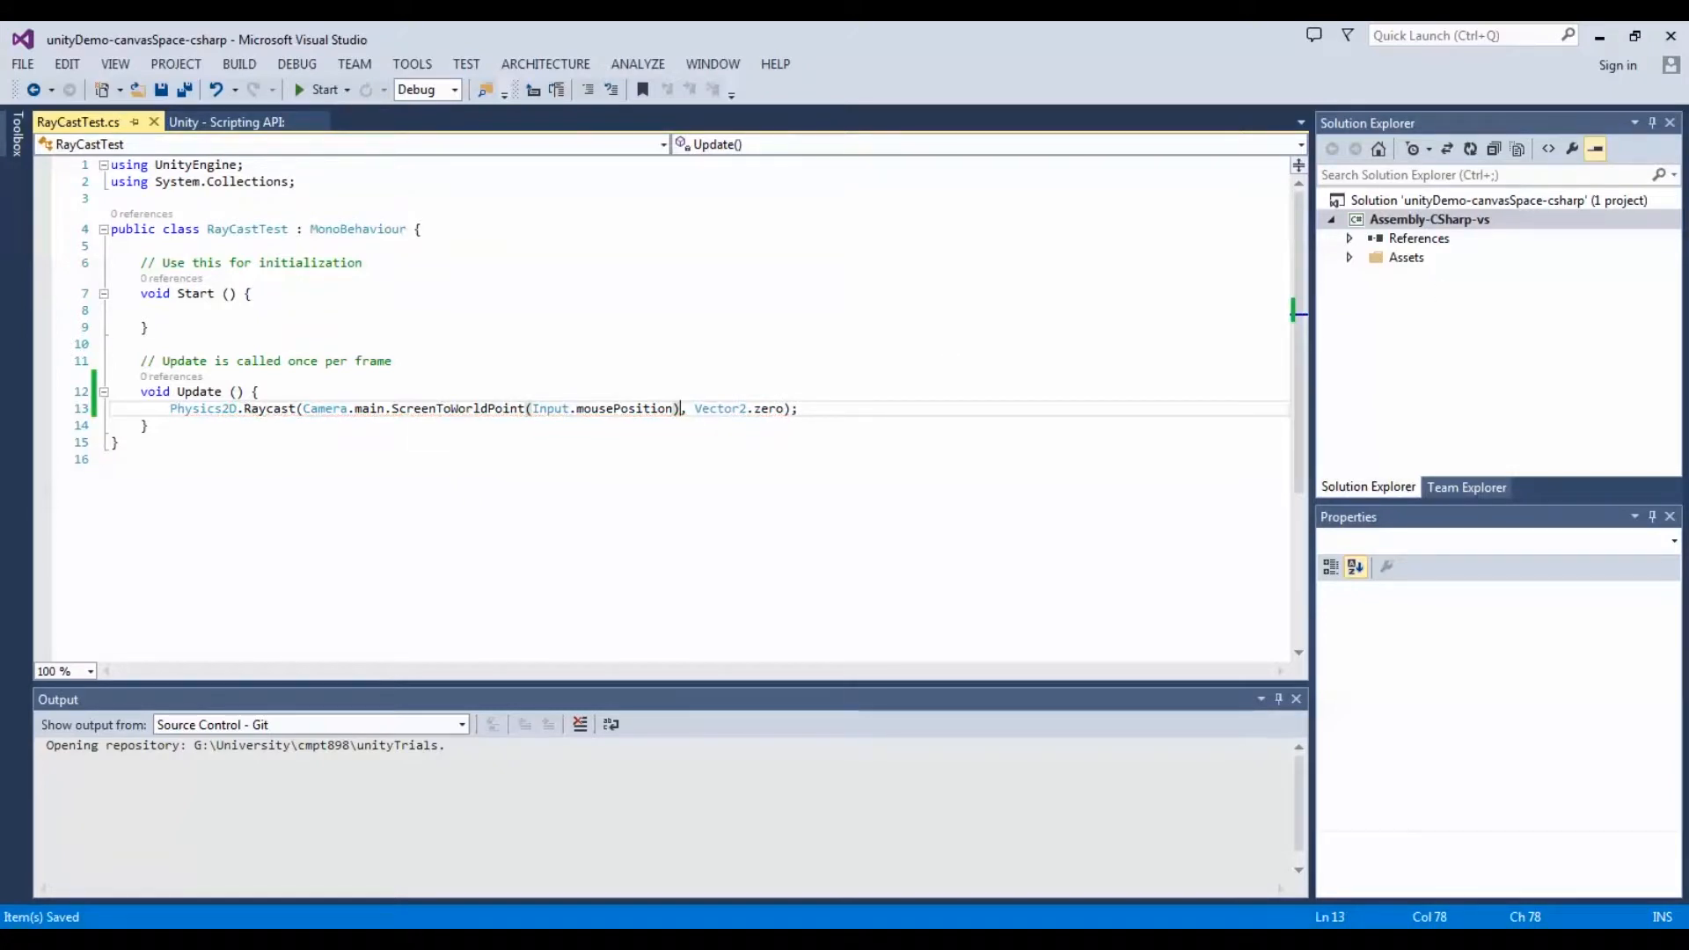
Assign the raycast result to a RaycastHit2D variable named hit and add blank lines below the statement.
key(End)
key(Return)
key(Return)
click(172, 409)
text(Ray)
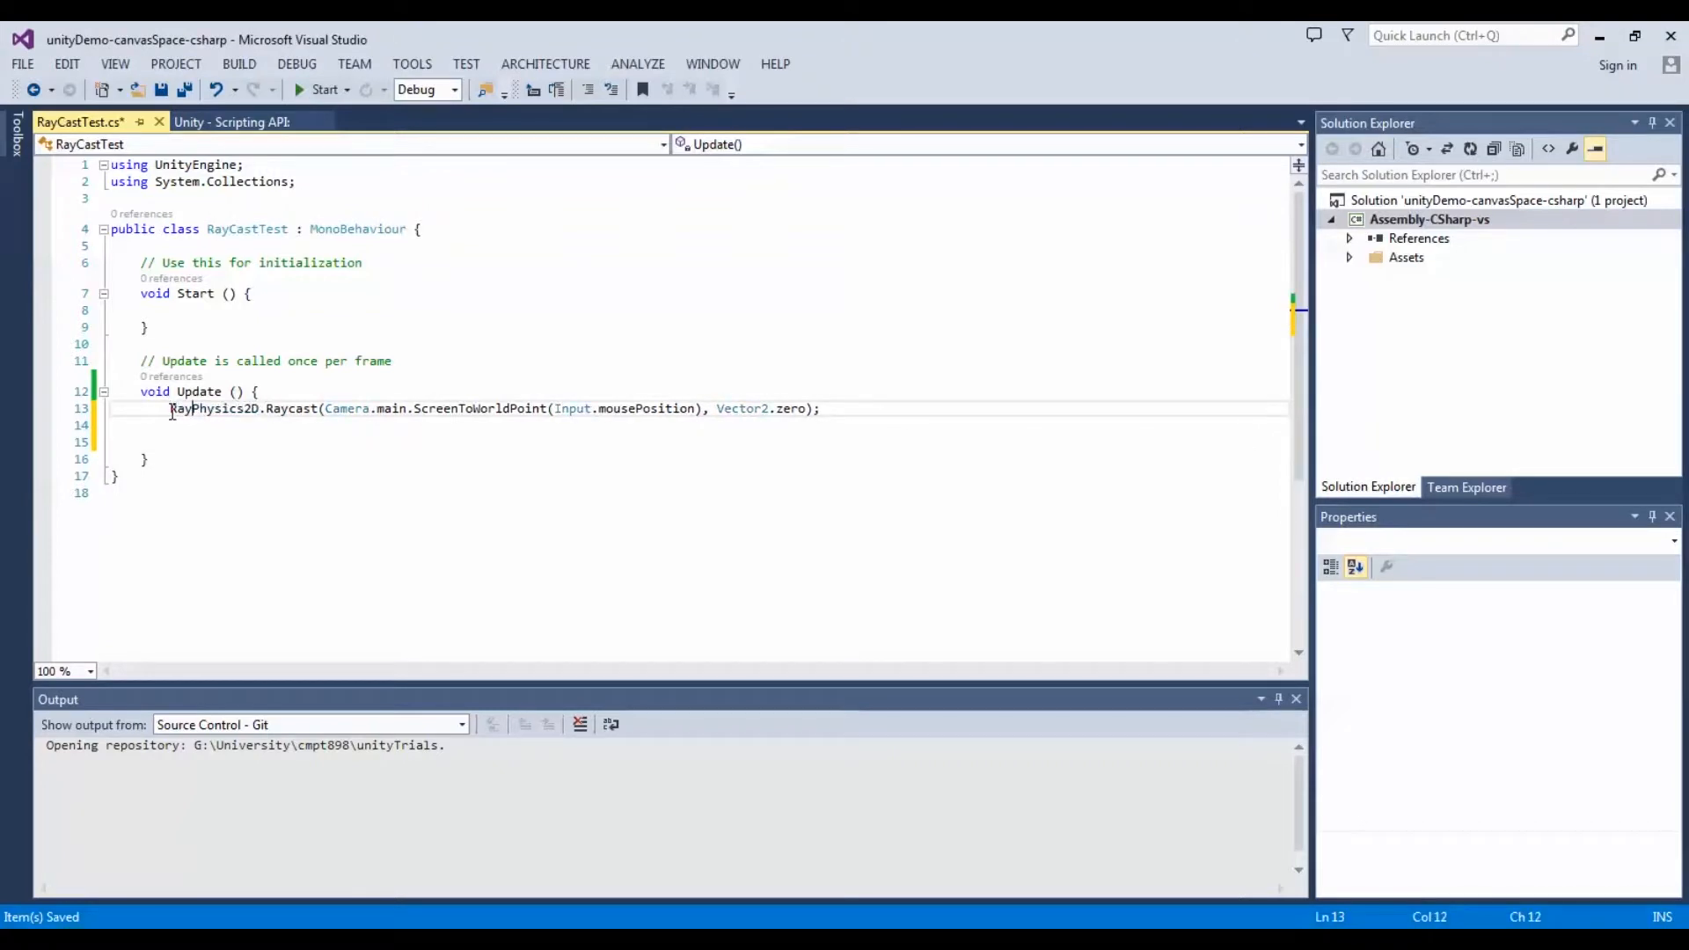
text(castHIt)
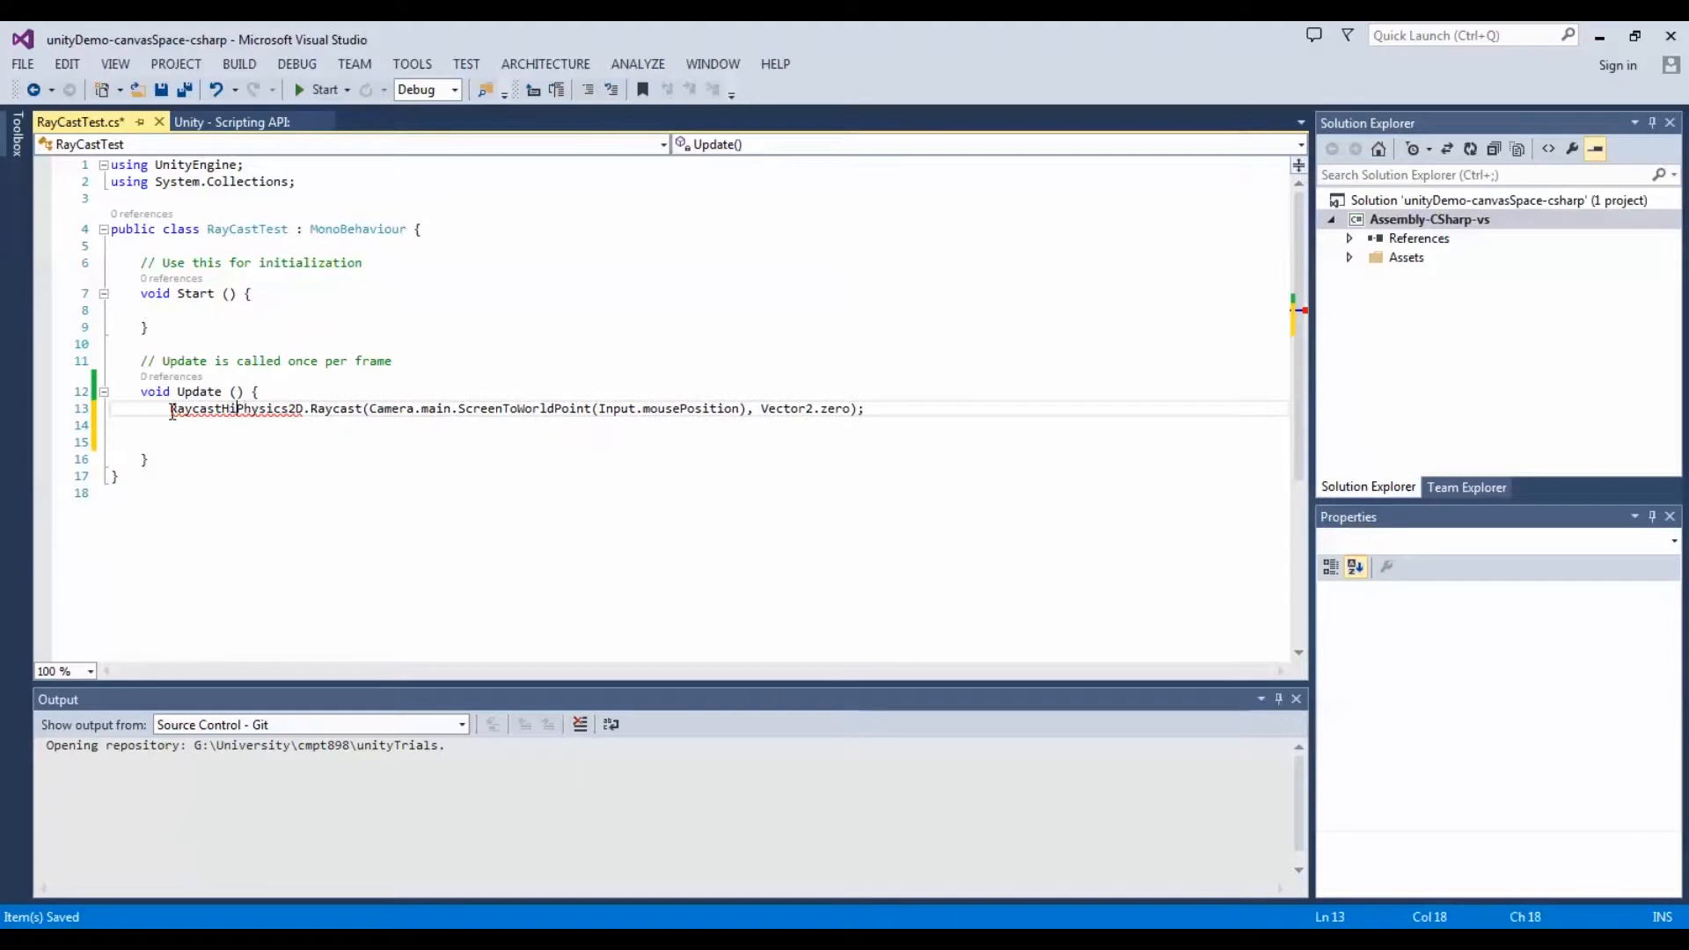
text(2D hit =)
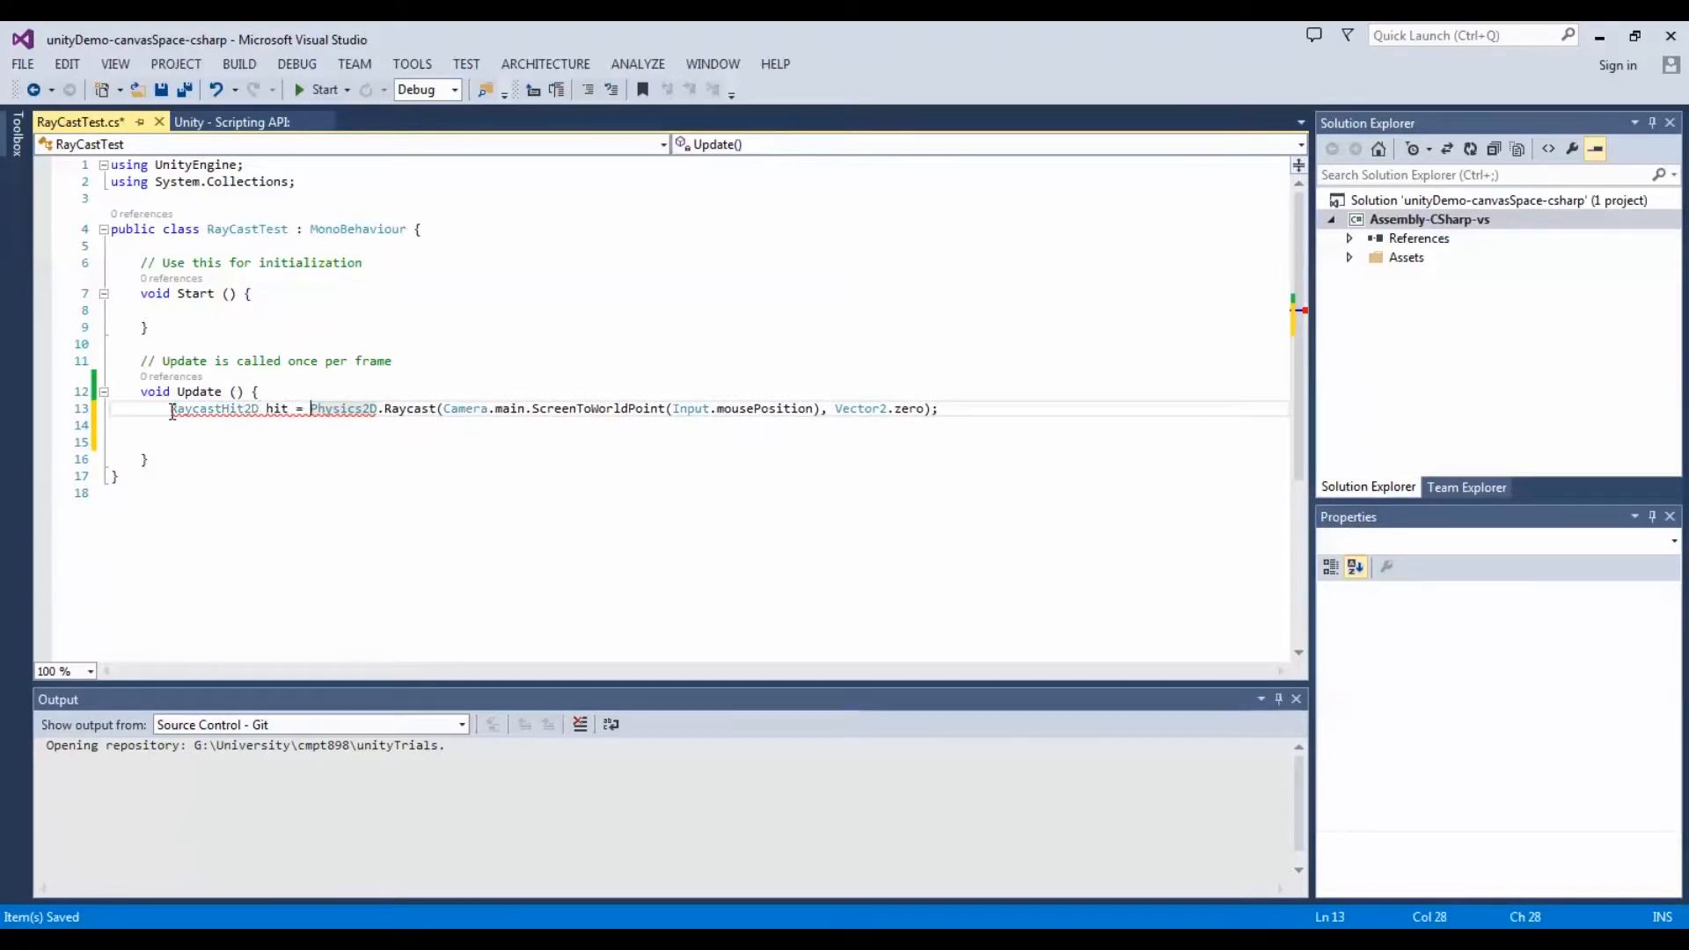
Below the raycast in Update, add an if statement with the condition hit.collider != null.
click(189, 437)
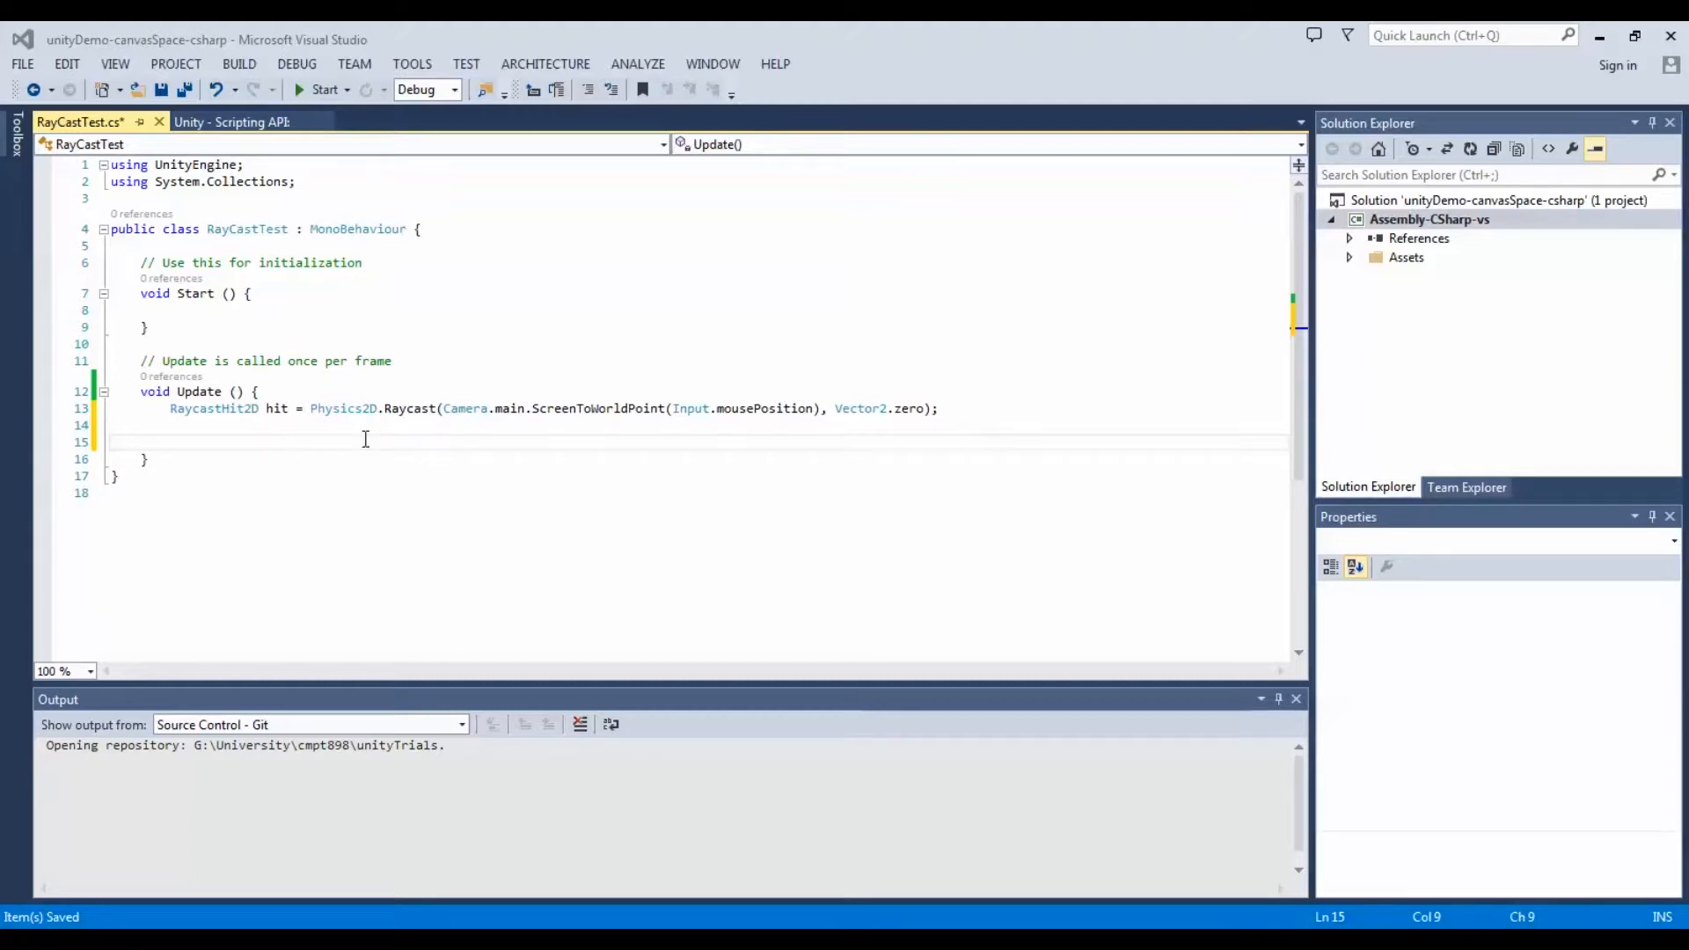
click(220, 440)
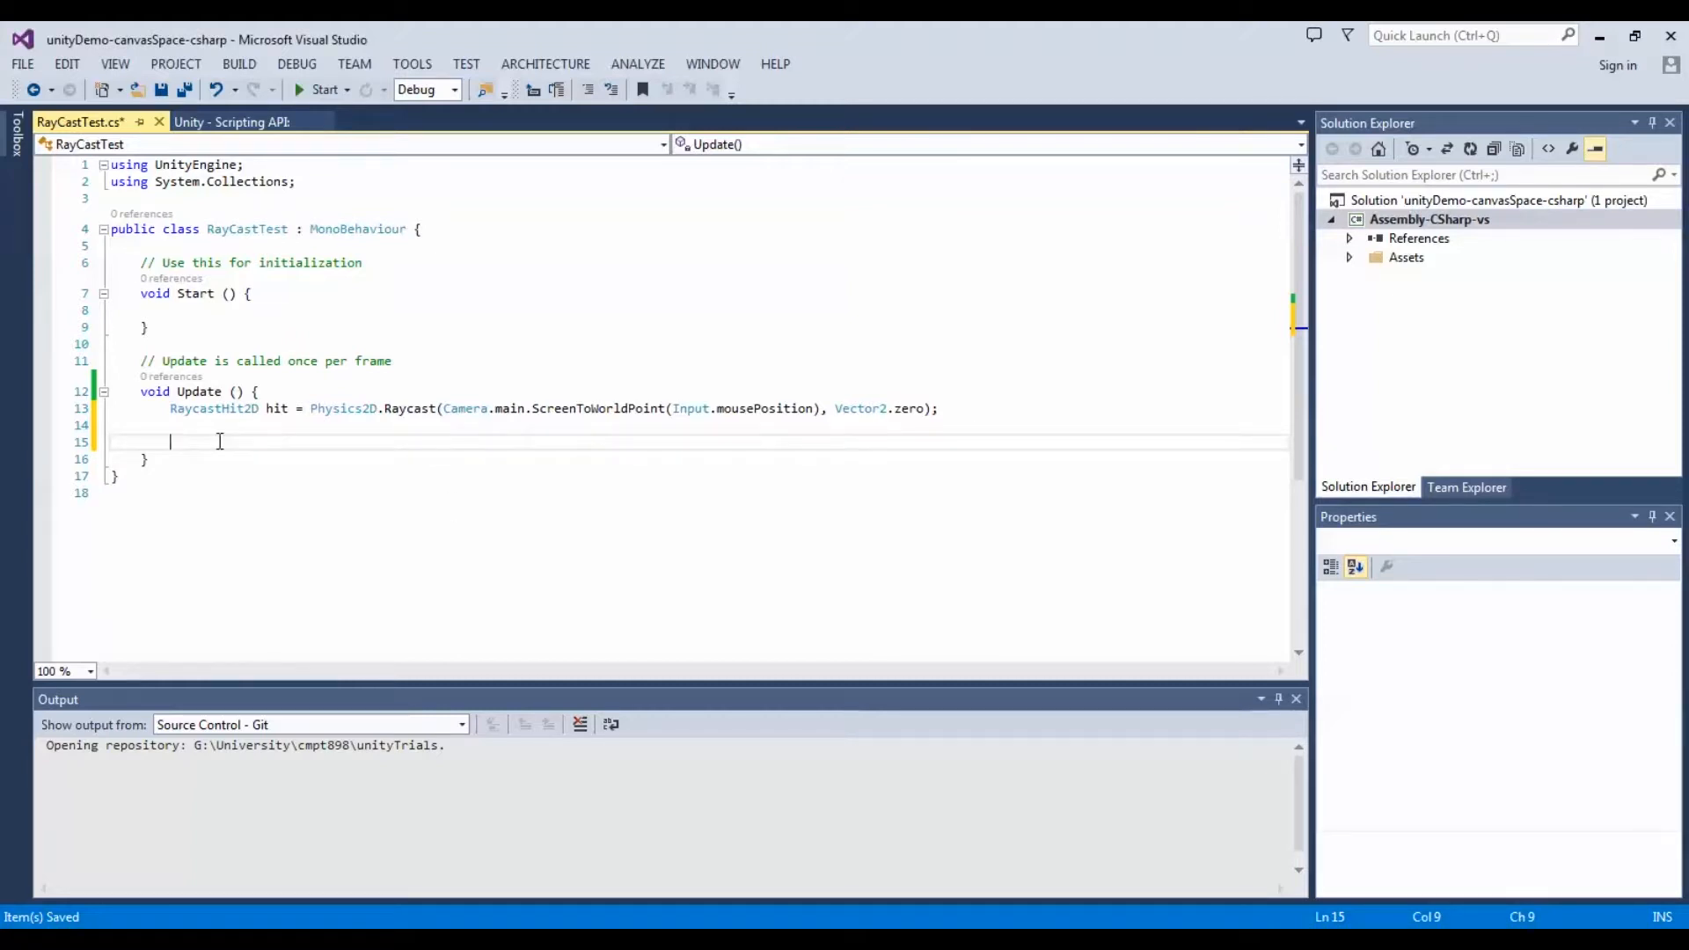
text(if(hit.col)
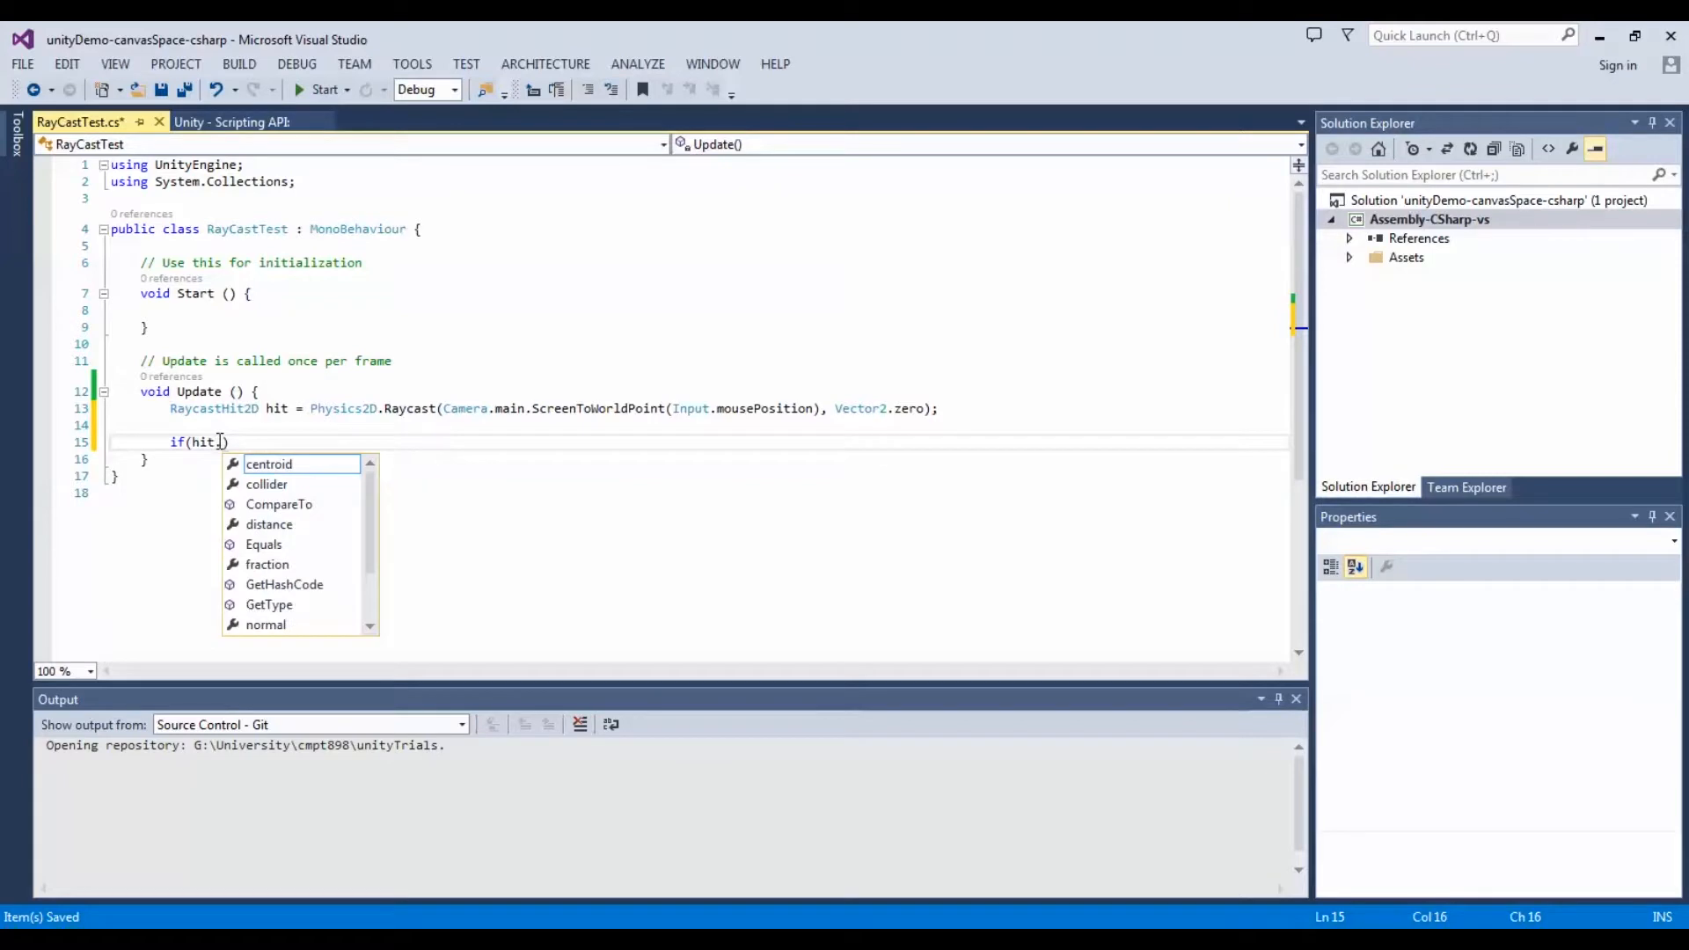
text(lider)
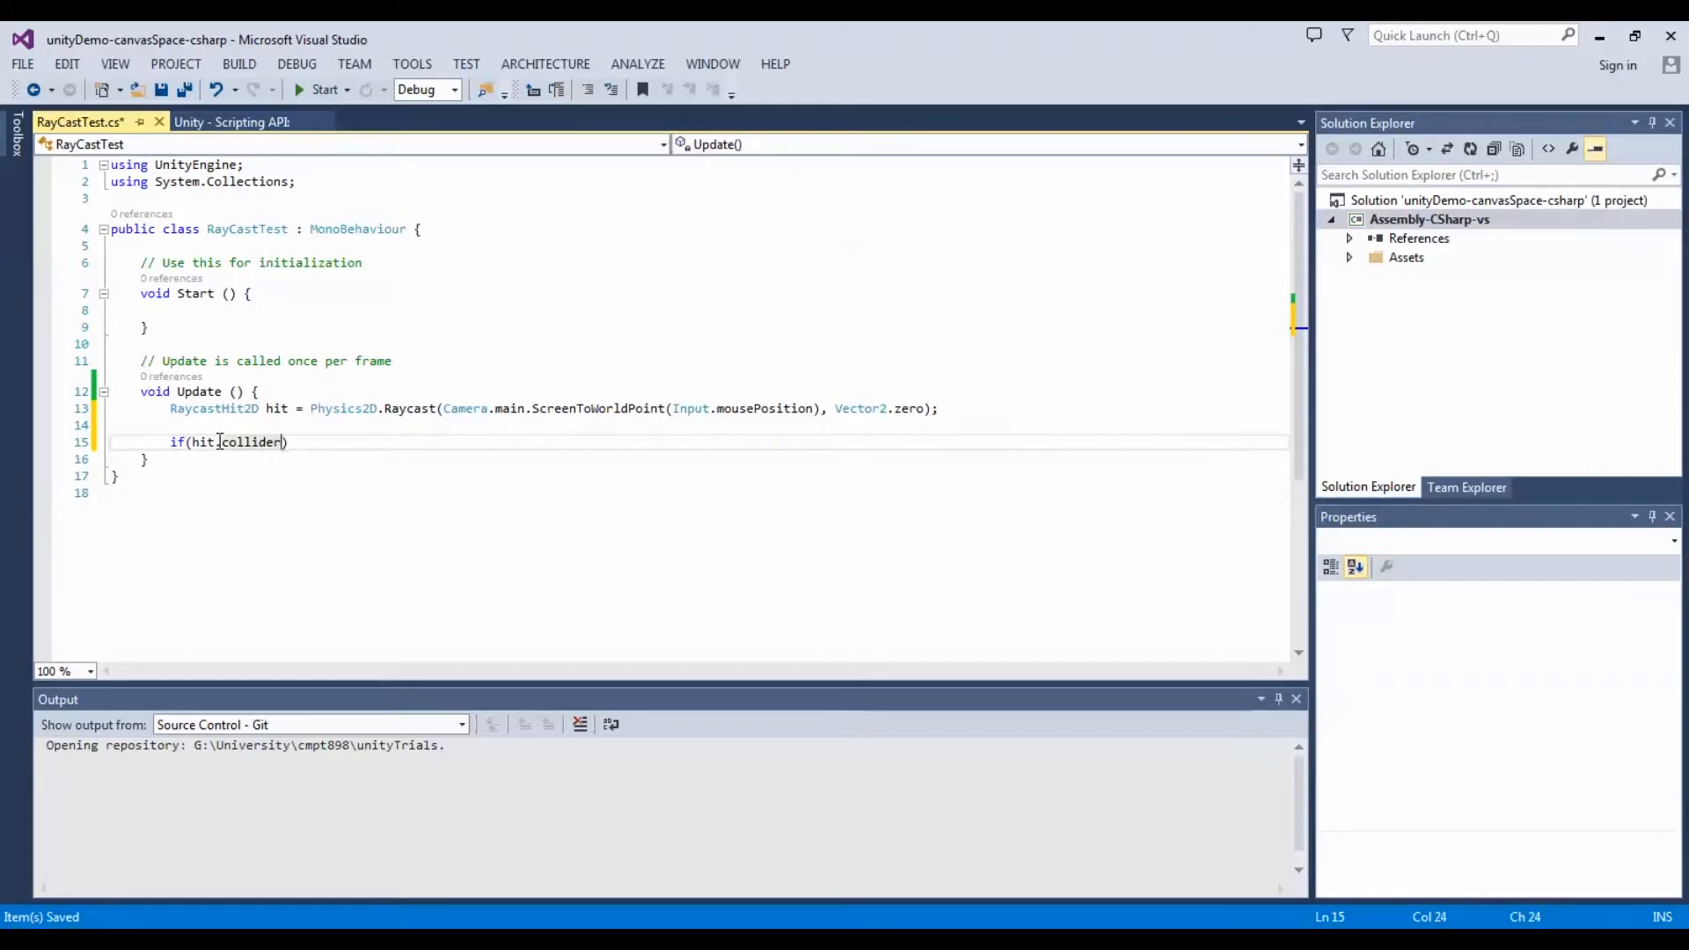
text( != null))
key(Return)
Under the if condition, write Debug.Log("hit occurred size = " + hit.collider.GetComponentInParent<RectTransform>().sizeDelta); and save the script.
text(Debug.Log("hi)
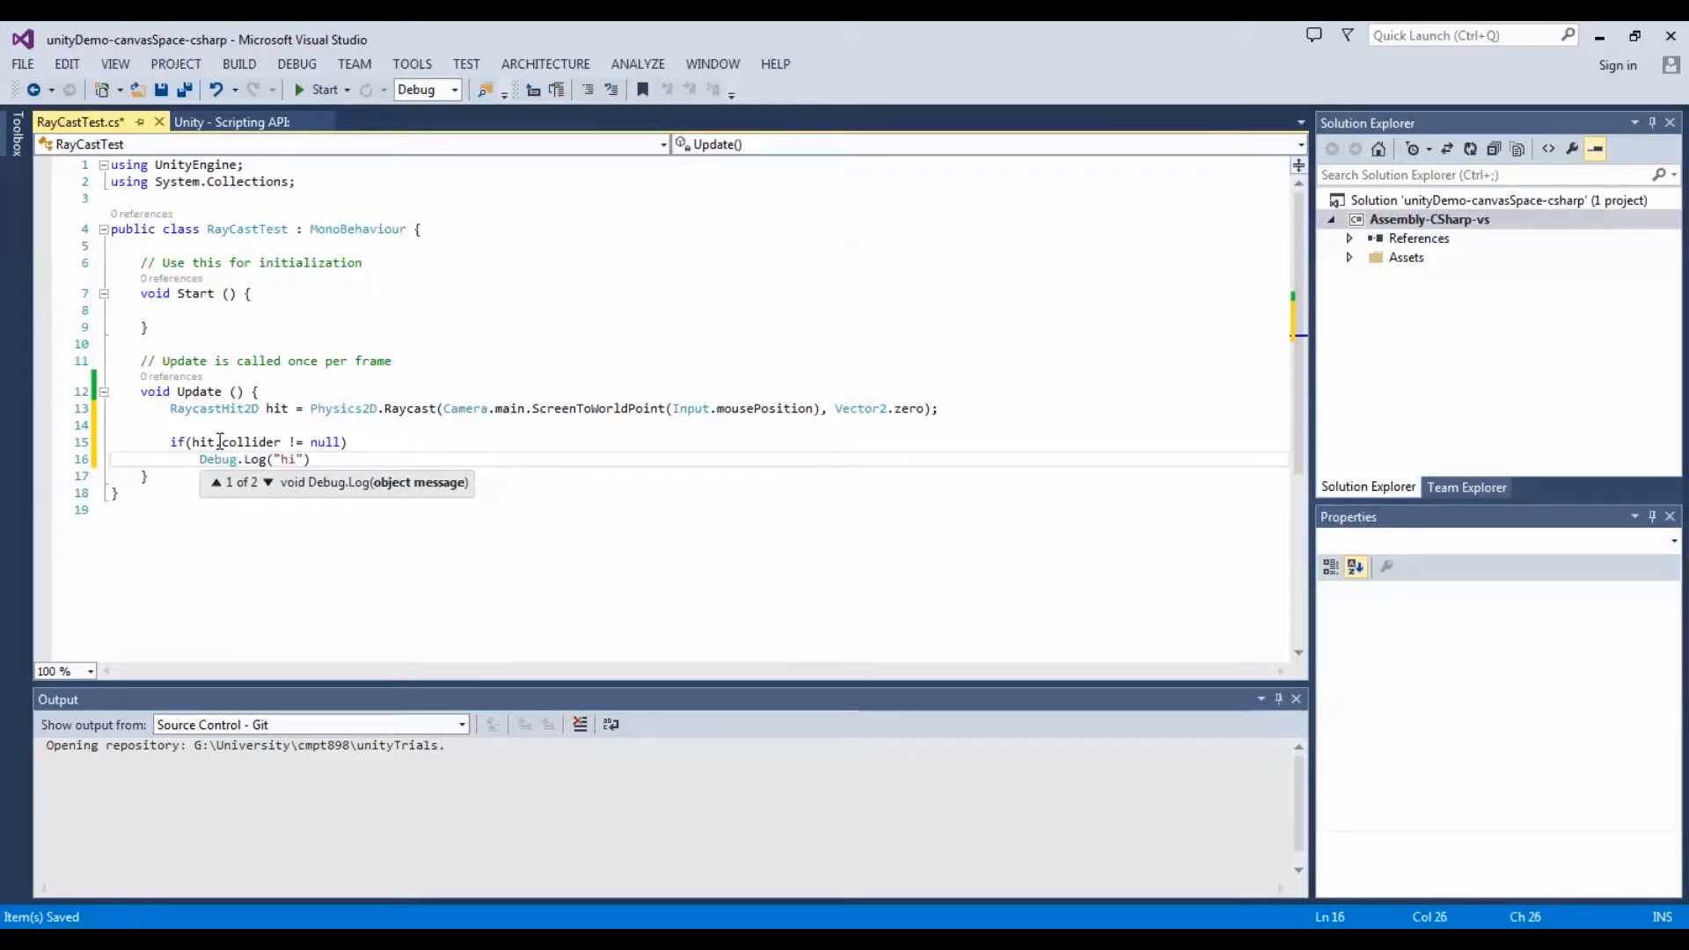
text(t occurtr)
key(BackSpace)
key(BackSpace)
text(red size = " + hit.collider)
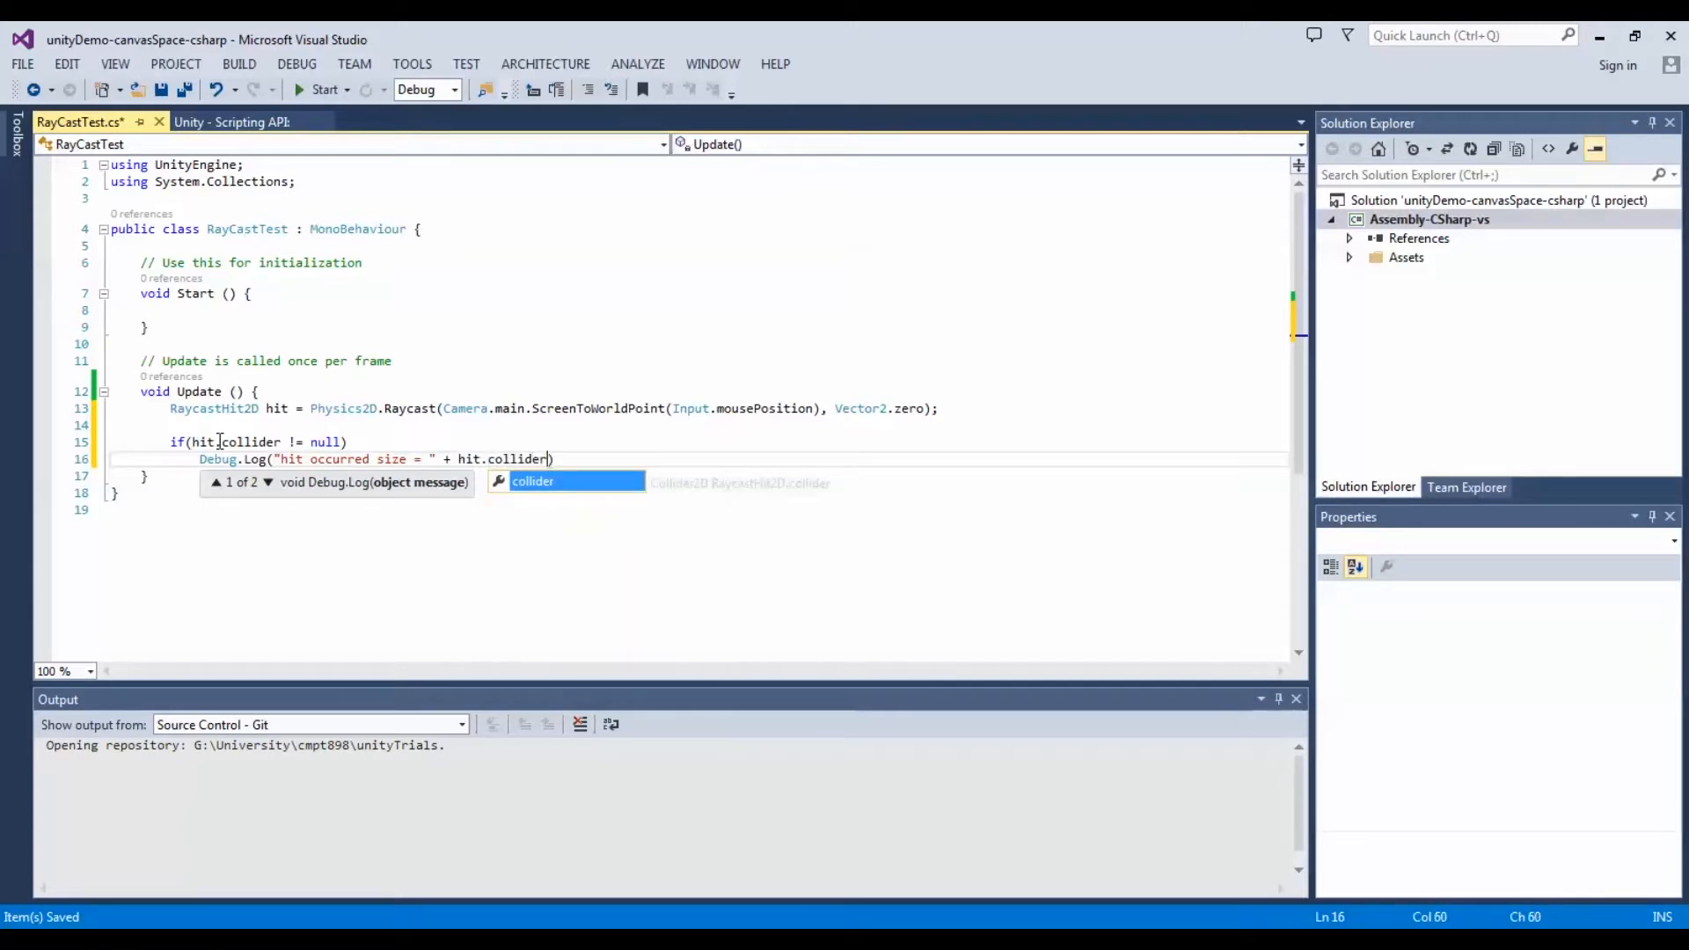
text(.GetComponent)
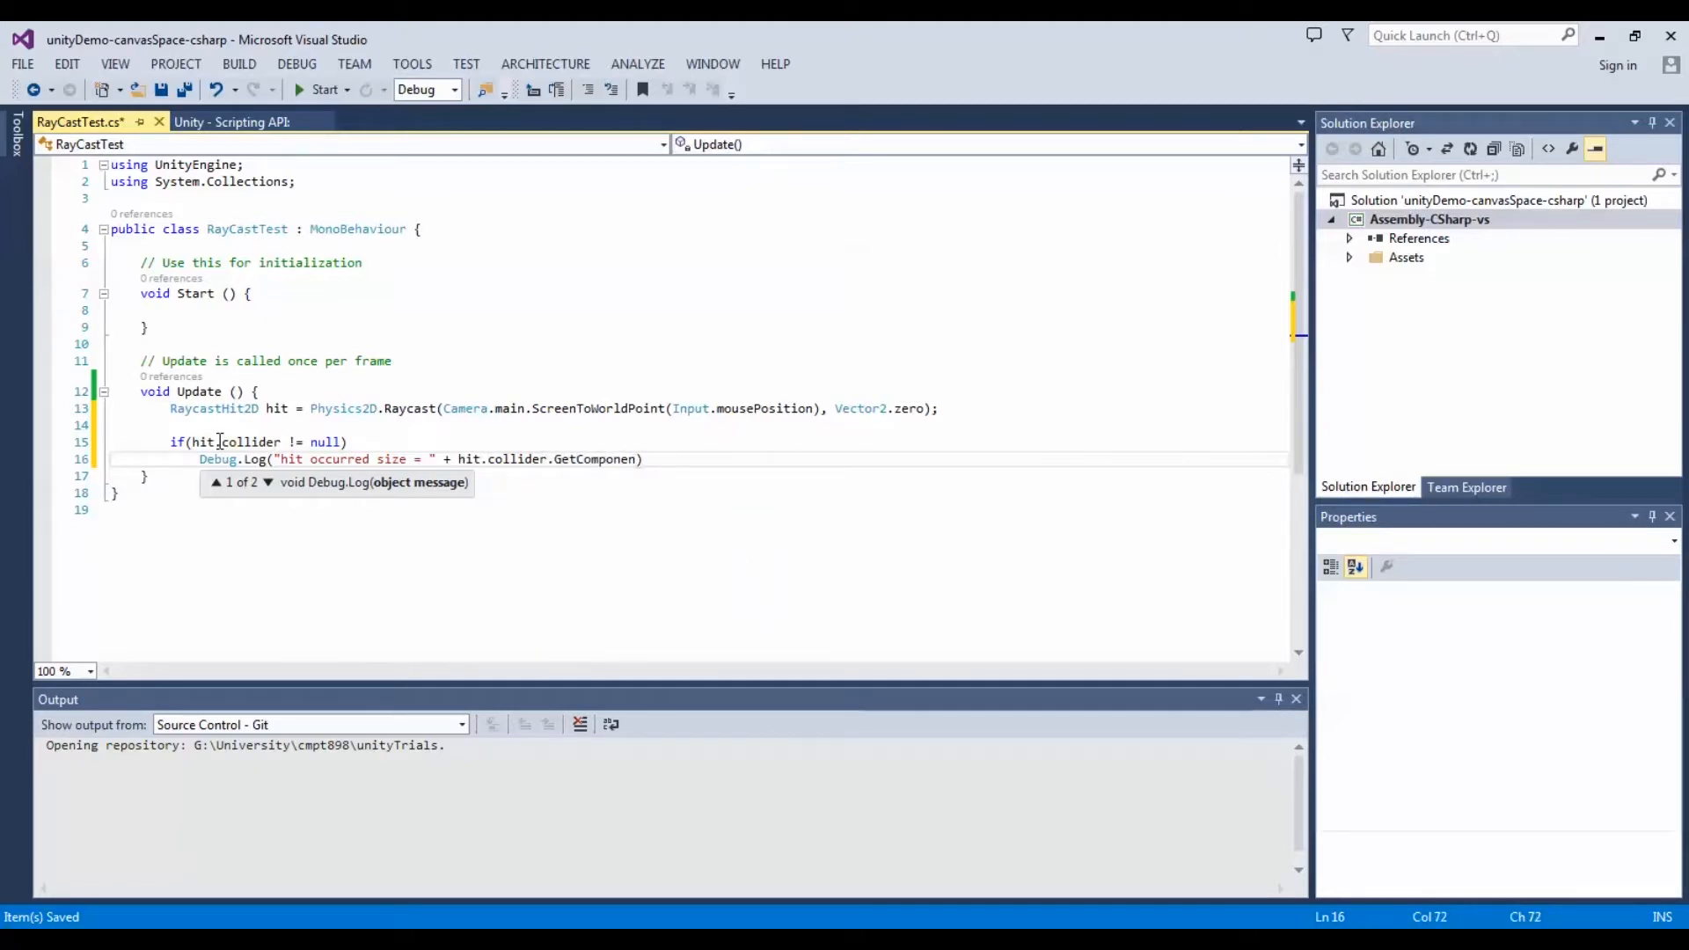
text(InP)
text(arent<)
text(Rect)
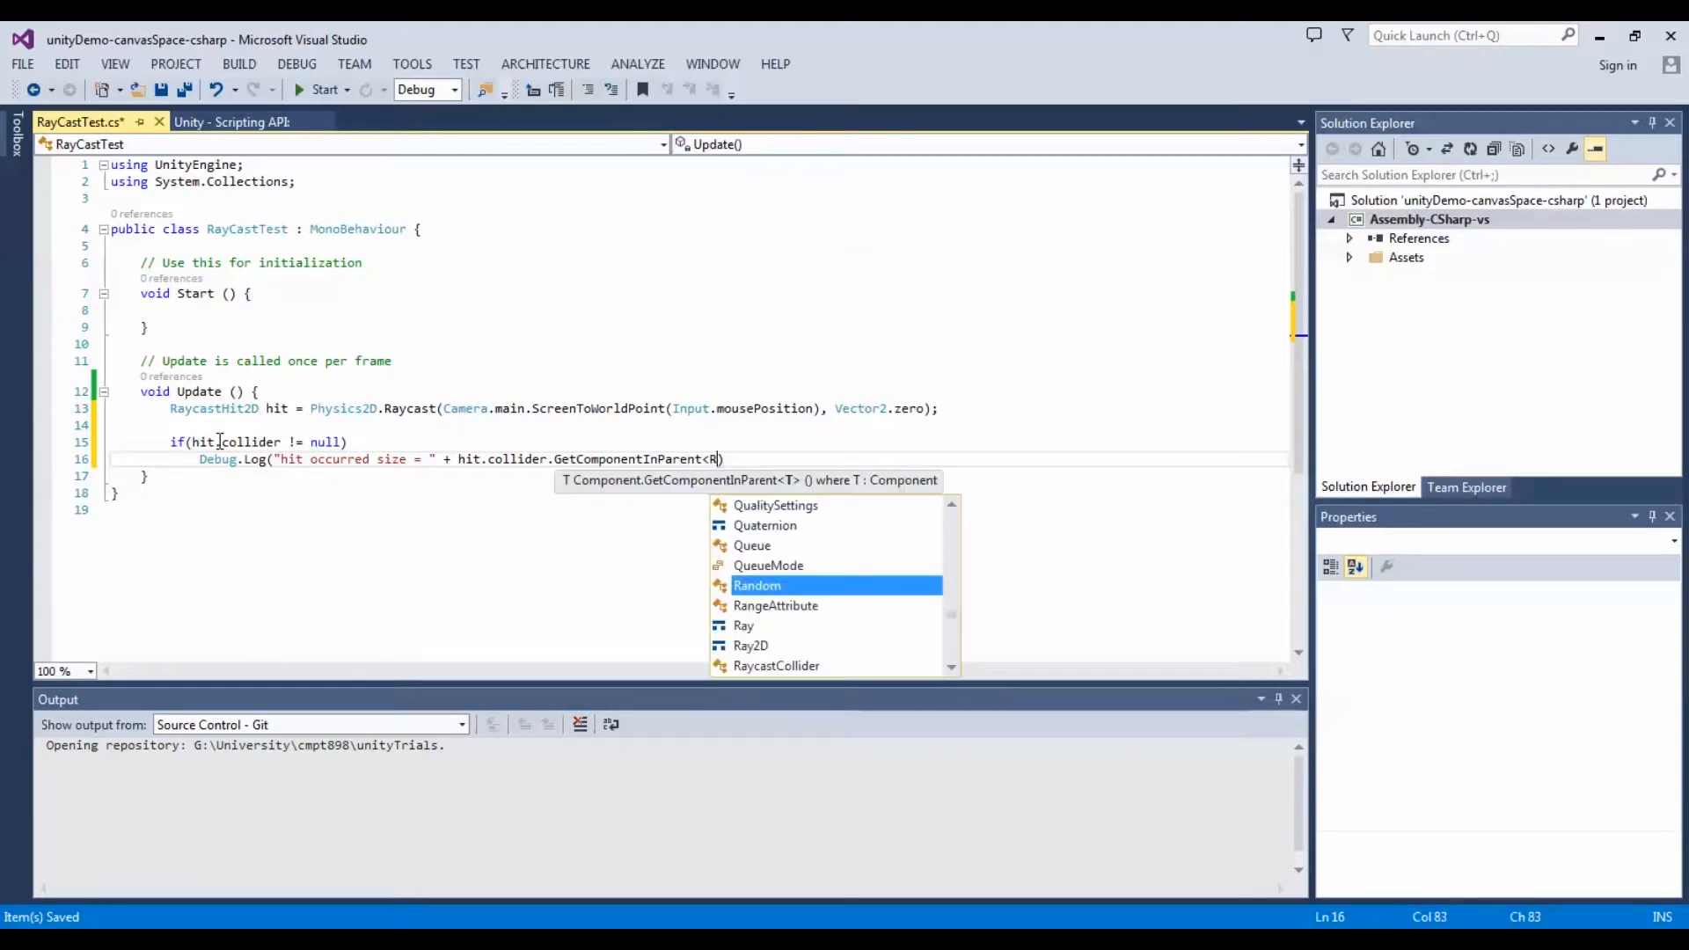
text(Transform)
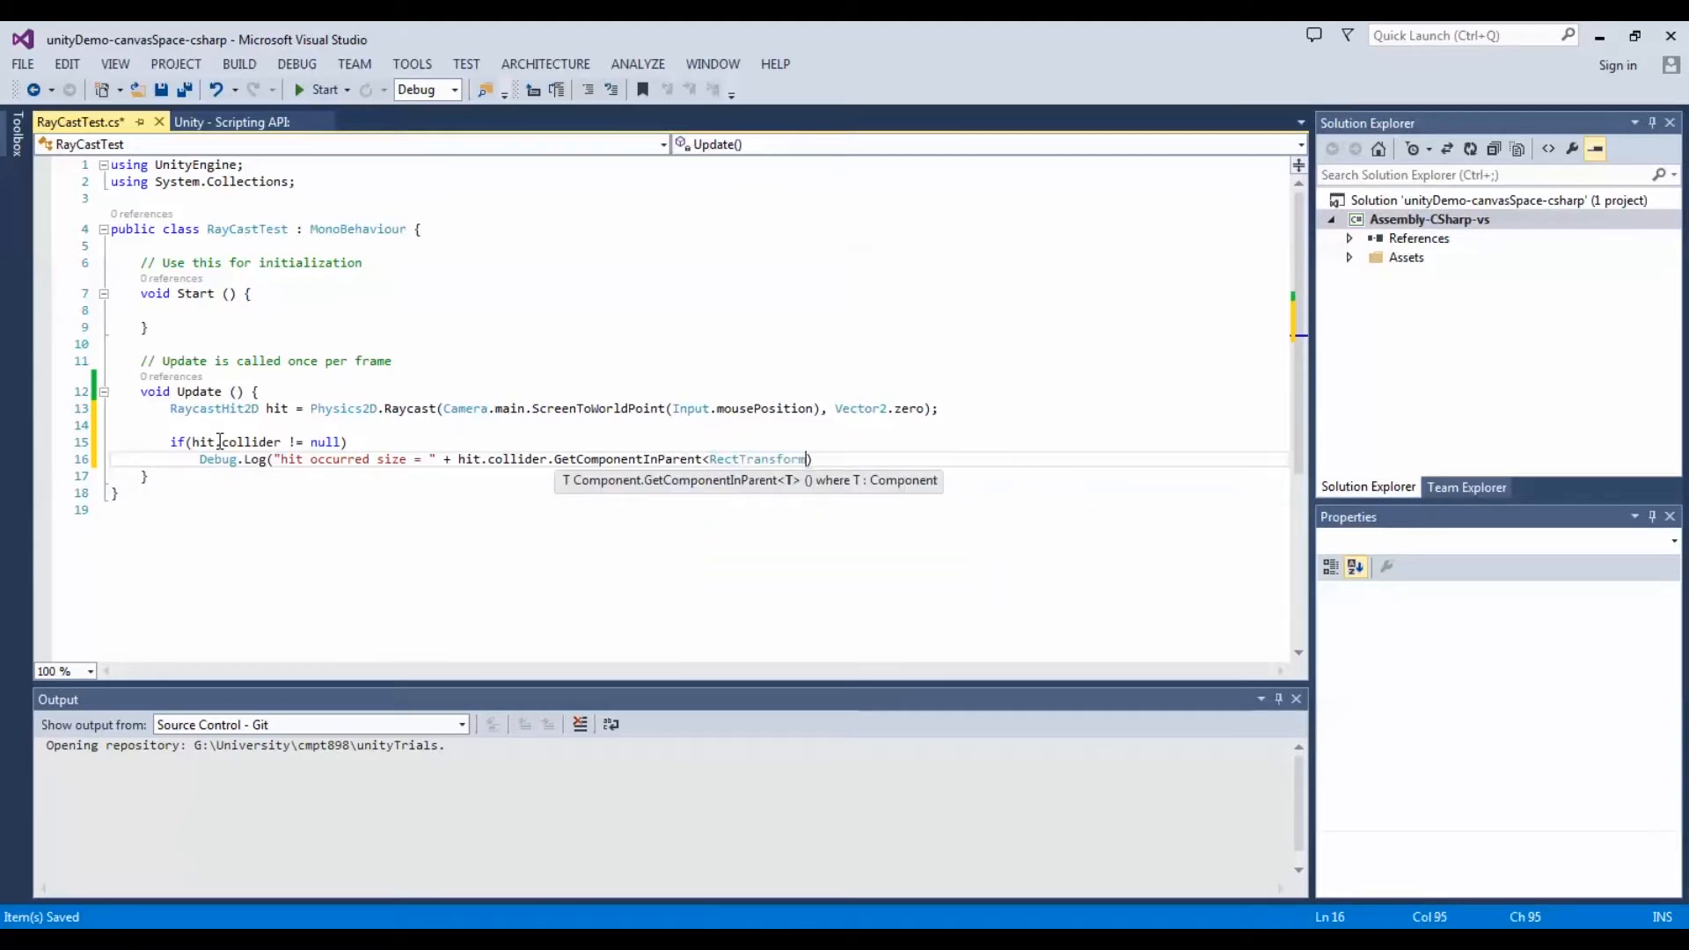
text(>().size)
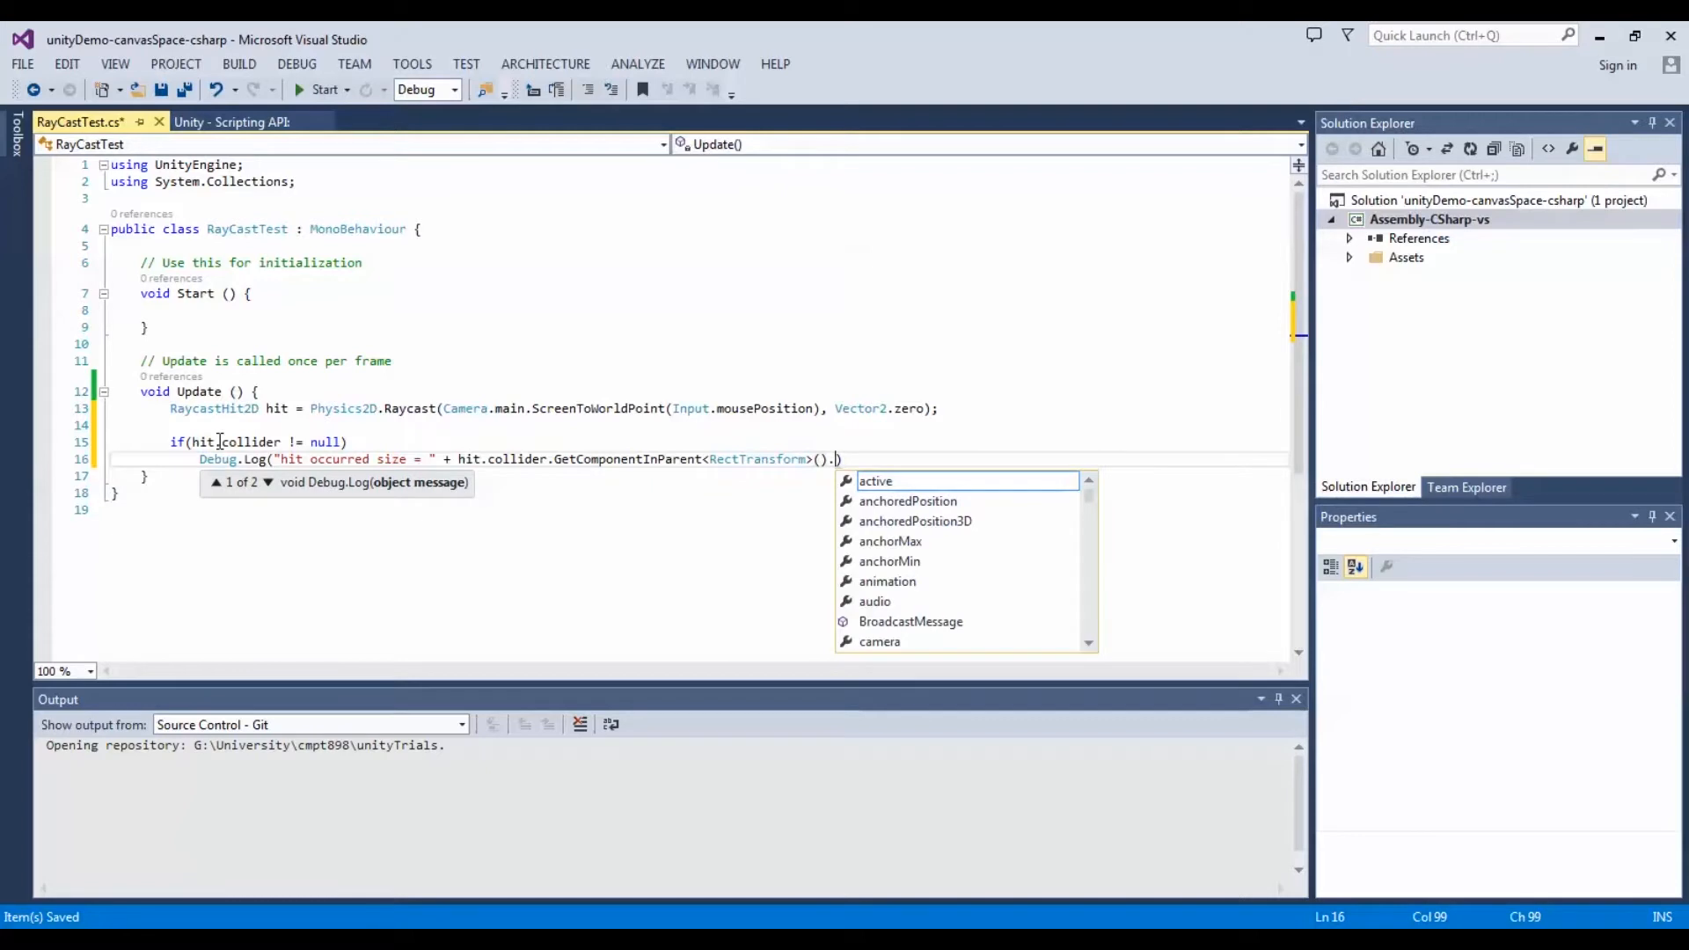
key(Tab)
text();)
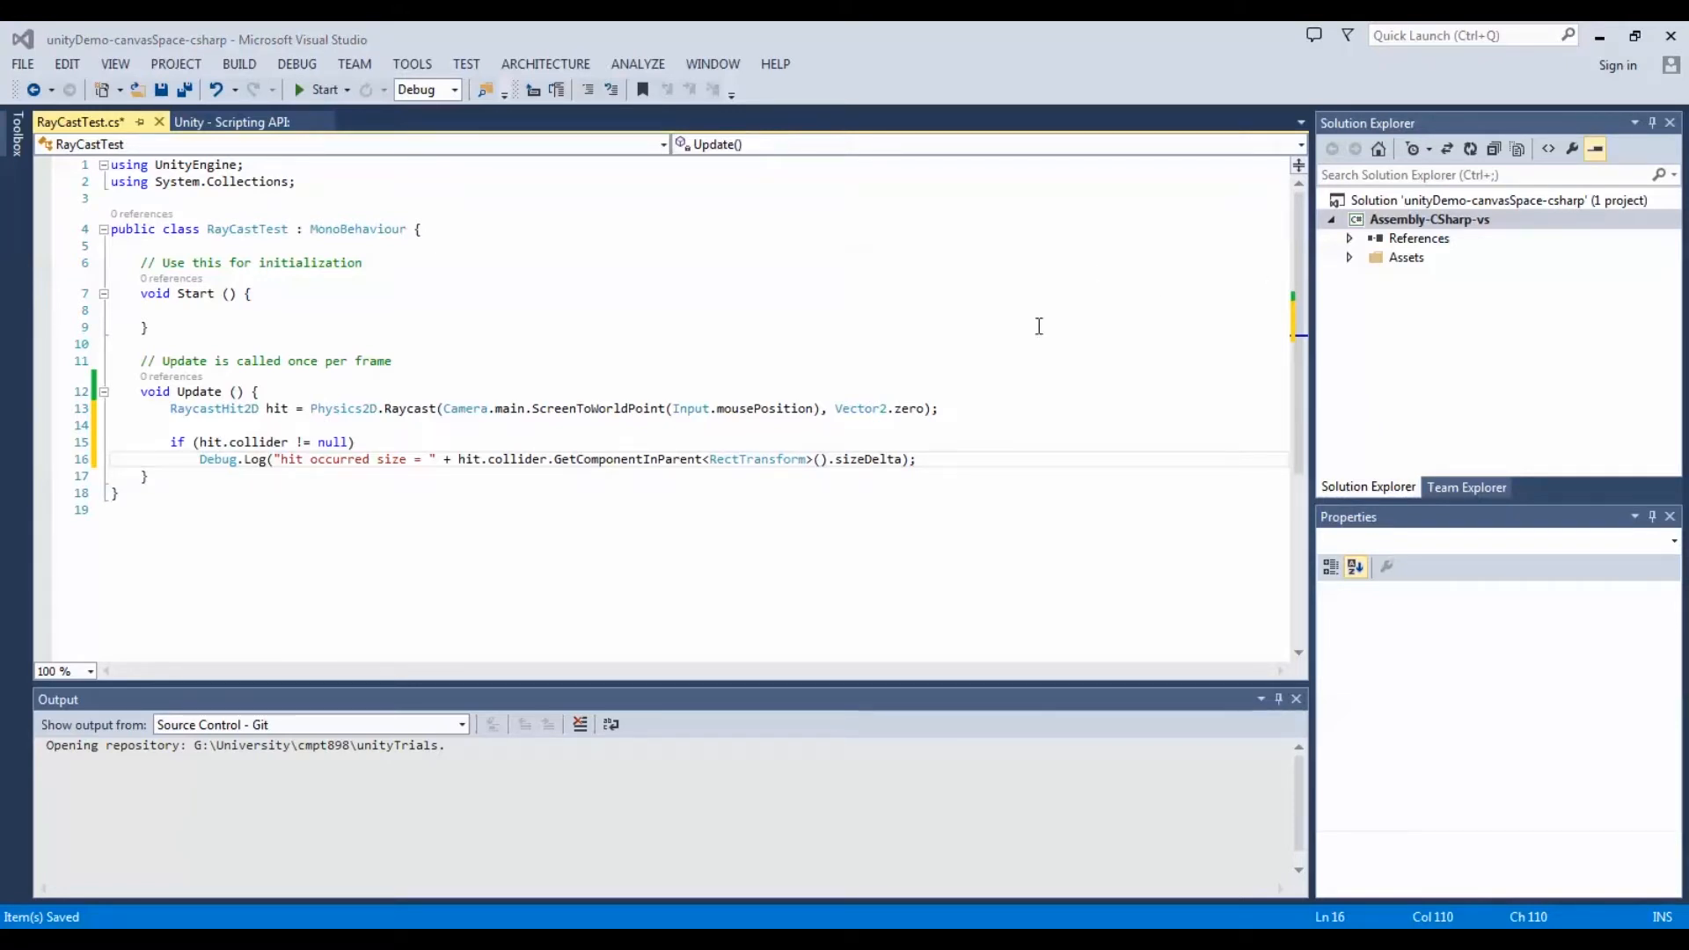
click(992, 356)
key(ctrl+s)
Switch to Unity, play the scene with the Console shown to check the logged hit sizes, and stop playing.
click(686, 939)
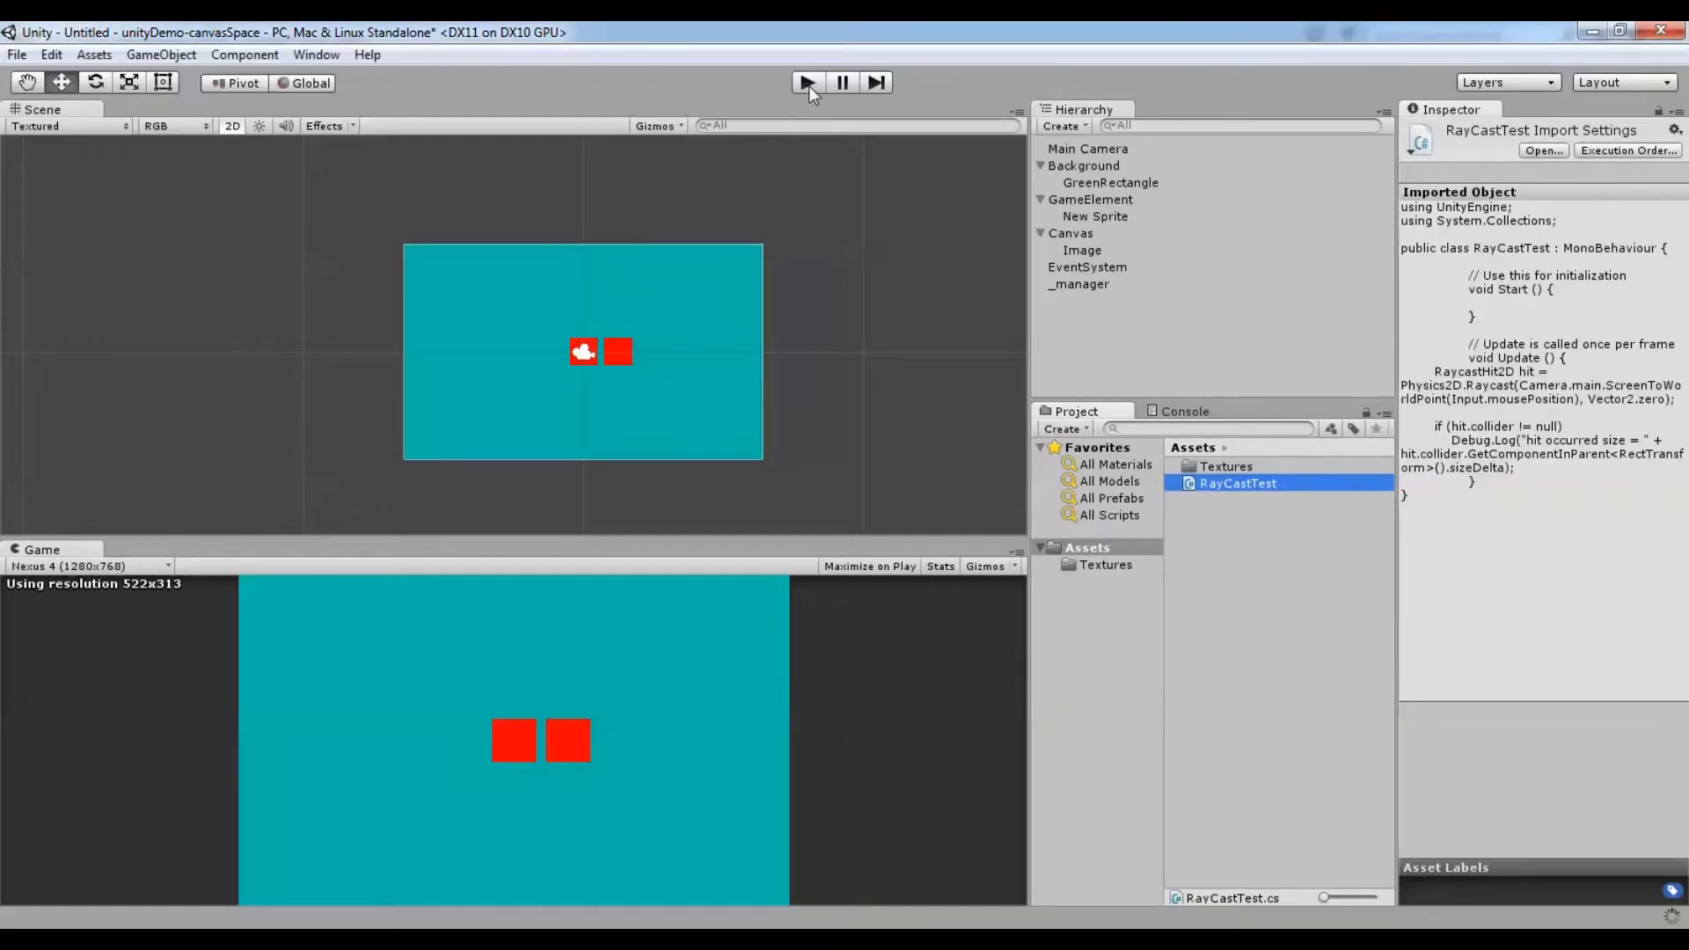
click(807, 82)
click(1191, 410)
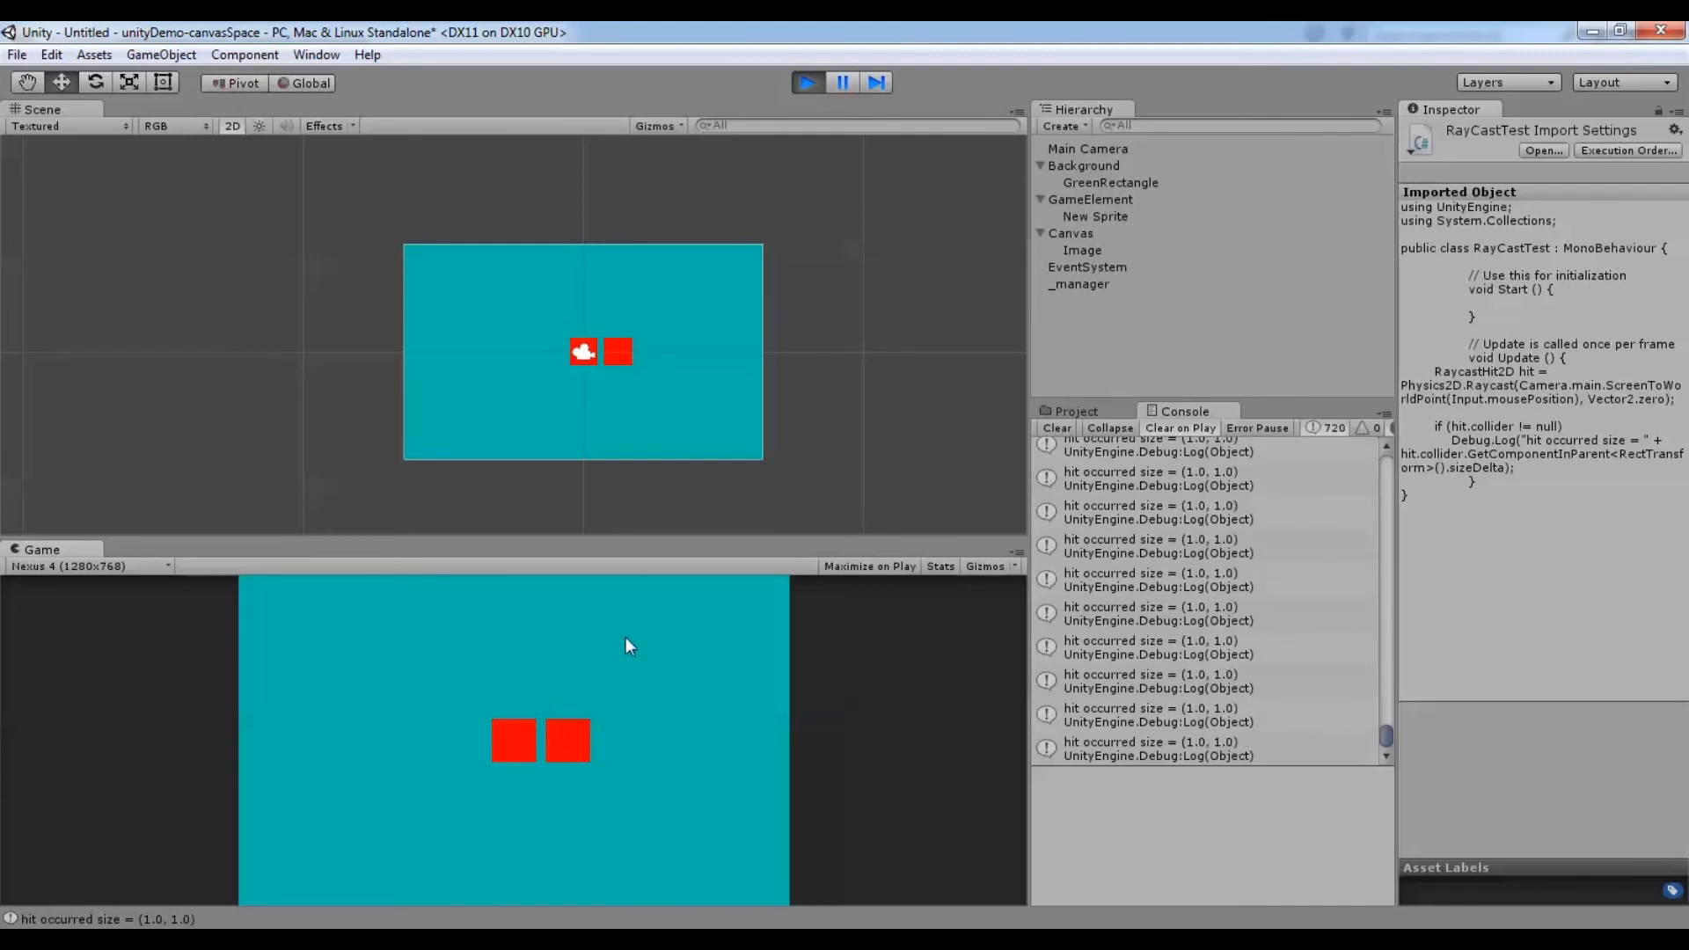
click(811, 86)
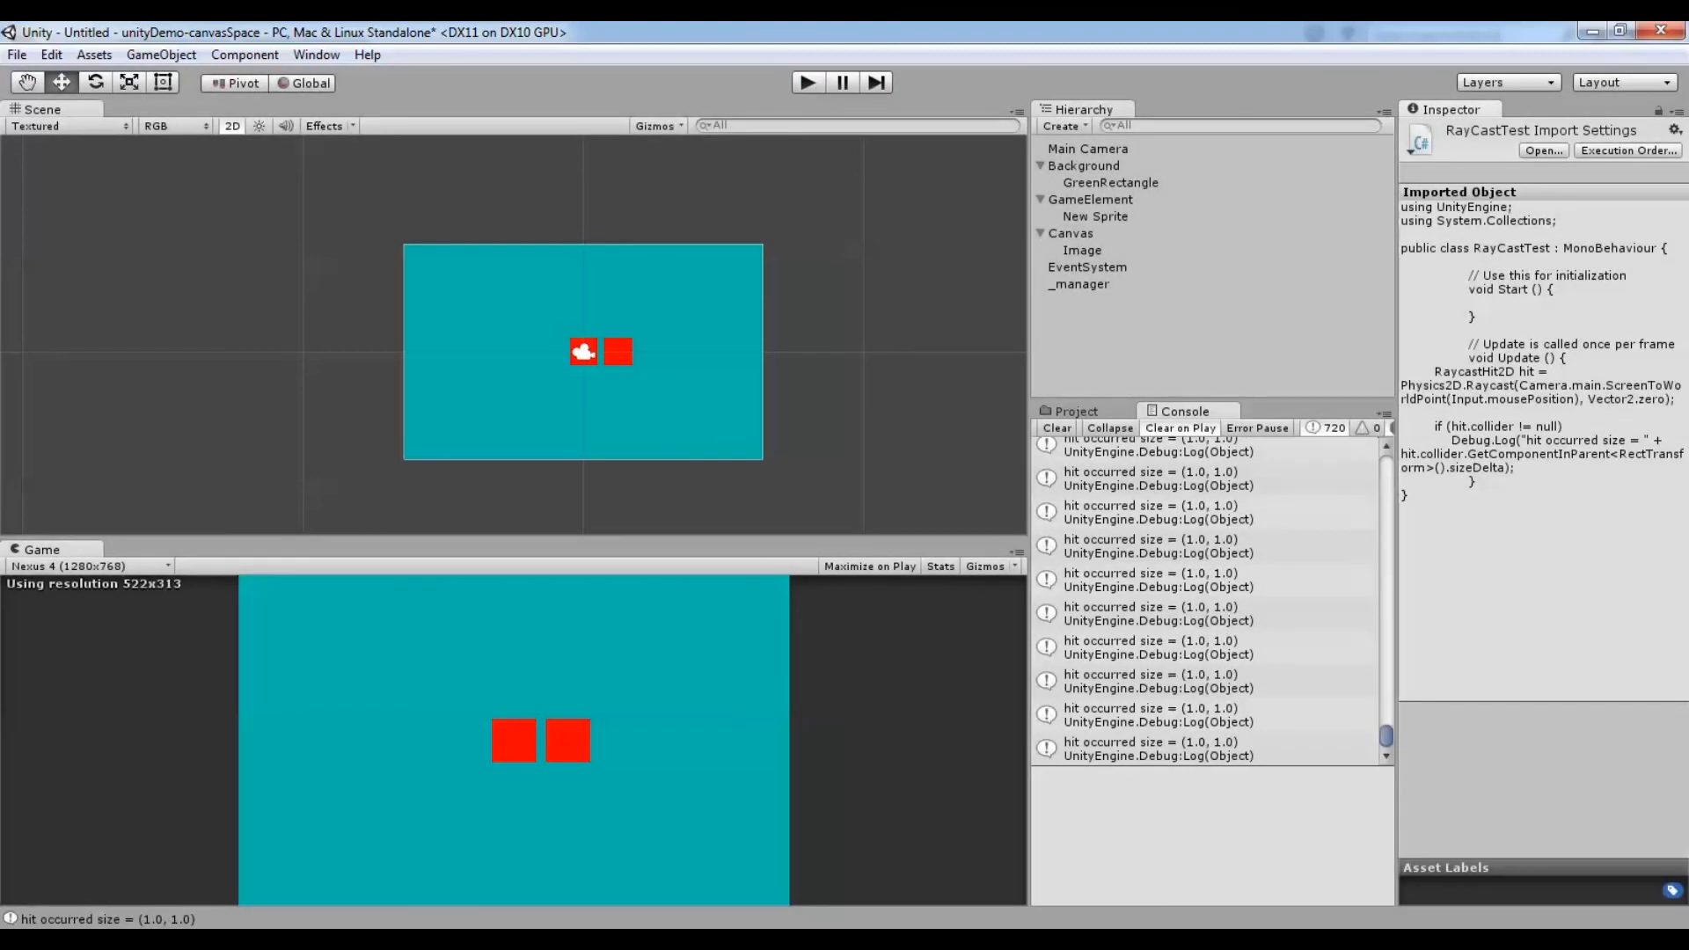